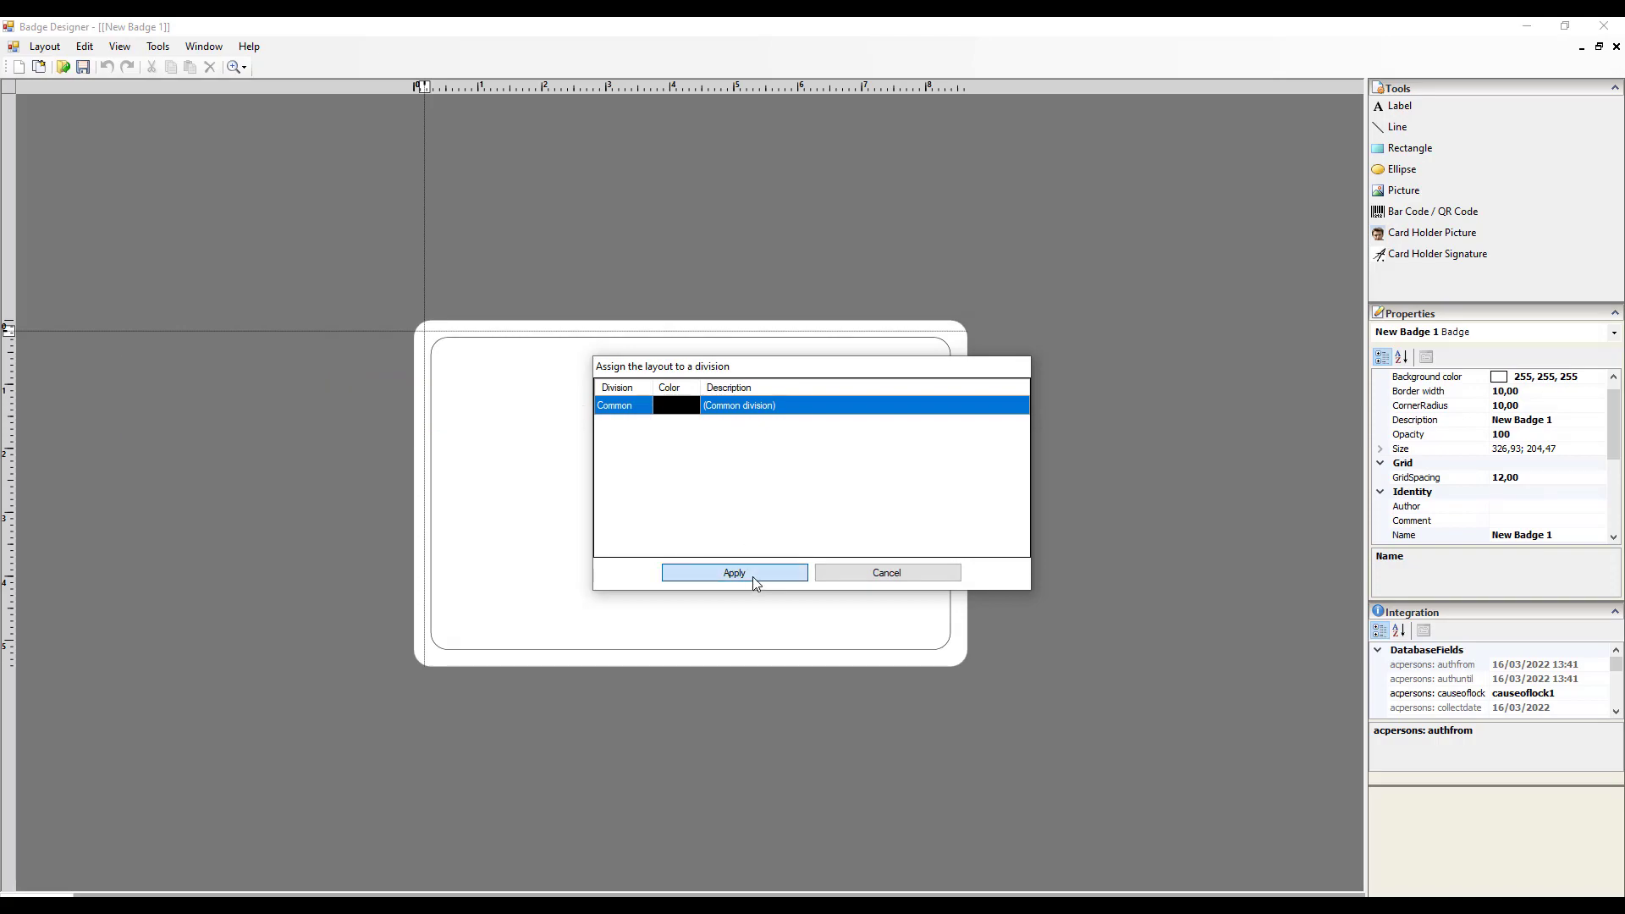
Assign the new badge layout to the Common division
{"action": "left_click", "coordinate": [753, 577]}
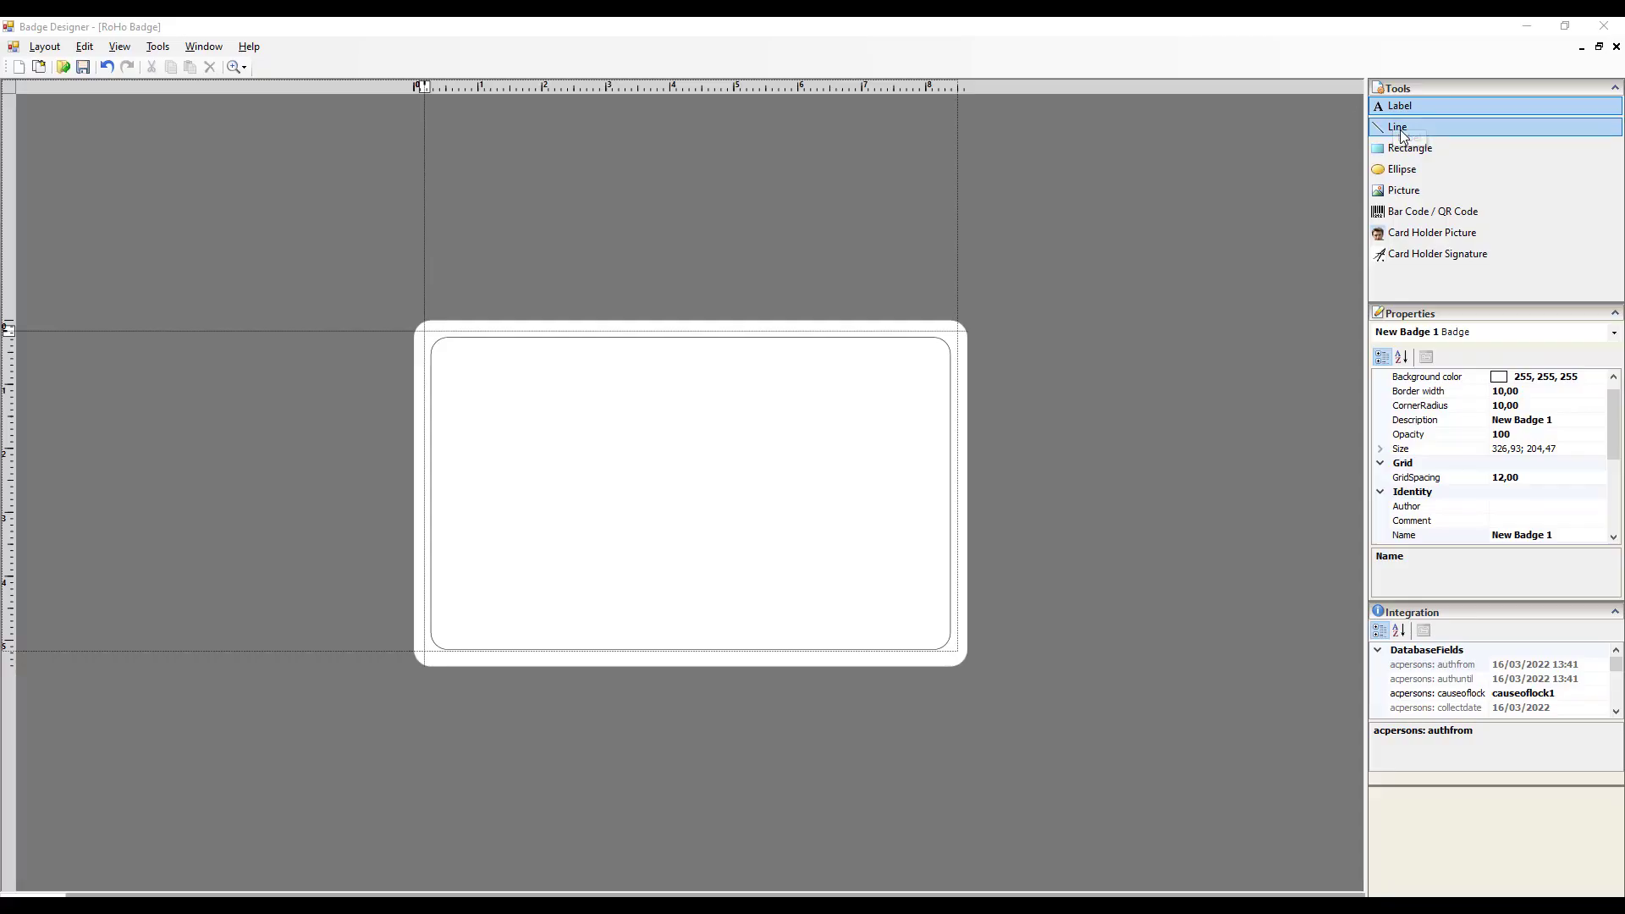
Draw a rectangle across the full width of the badge's upper edge, about 327 wide and 51 high
{"action": "left_click", "coordinate": [1406, 153]}
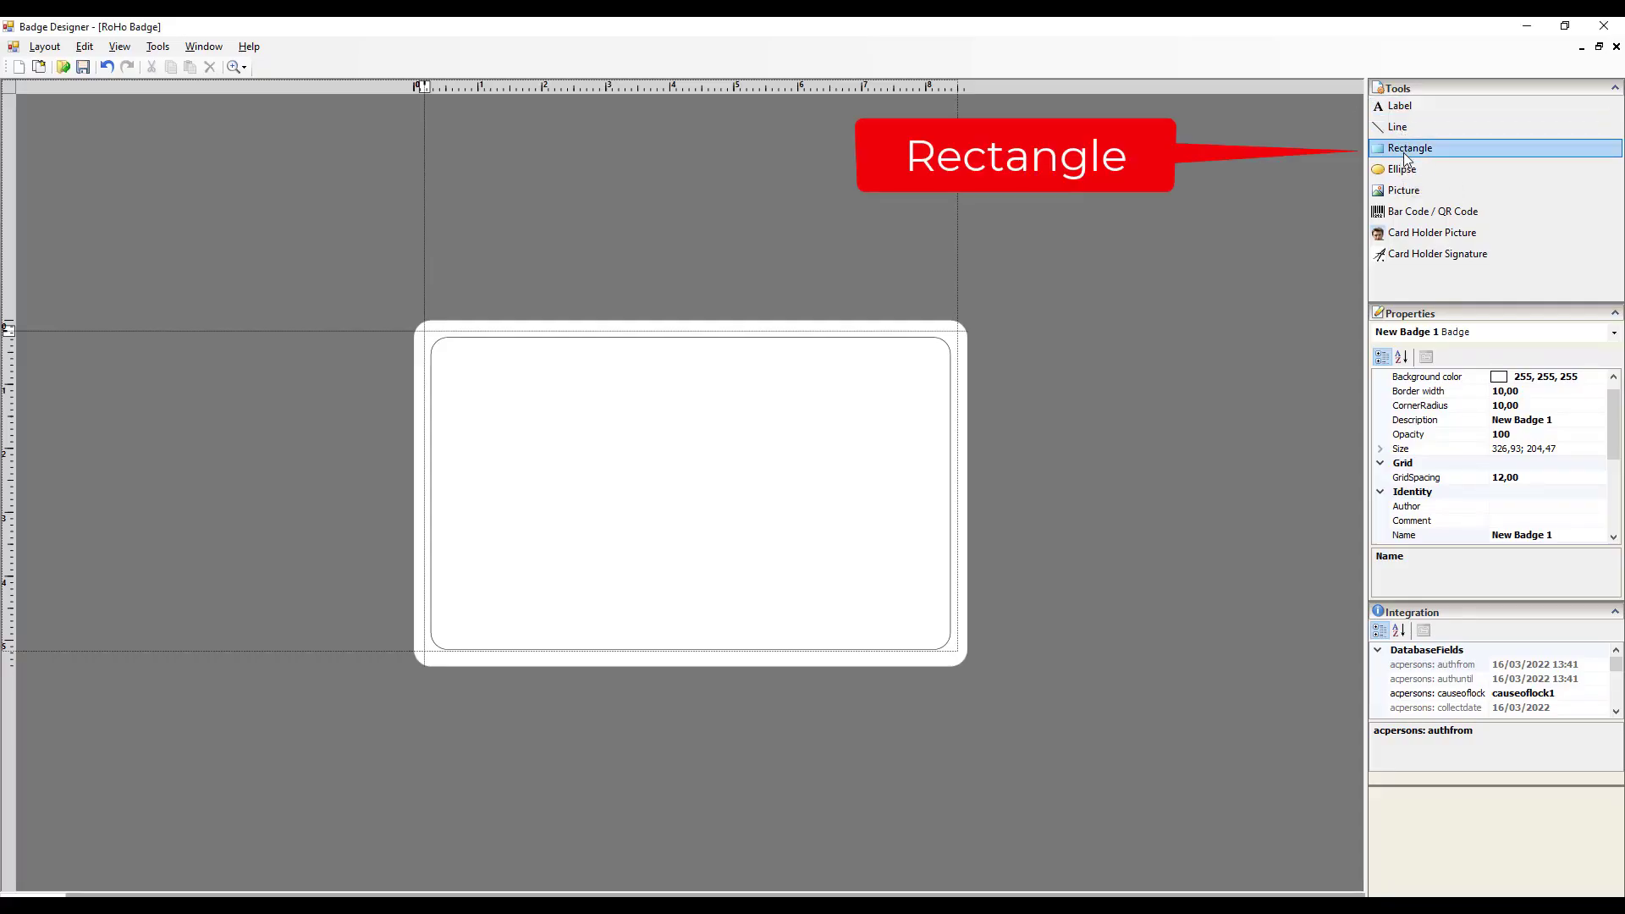
{"action": "left_click", "coordinate": [461, 362]}
{"action": "left_click_drag", "start_coordinate": [483, 409], "coordinate": [452, 396]}
{"action": "left_click_drag", "start_coordinate": [530, 440], "coordinate": [966, 407]}
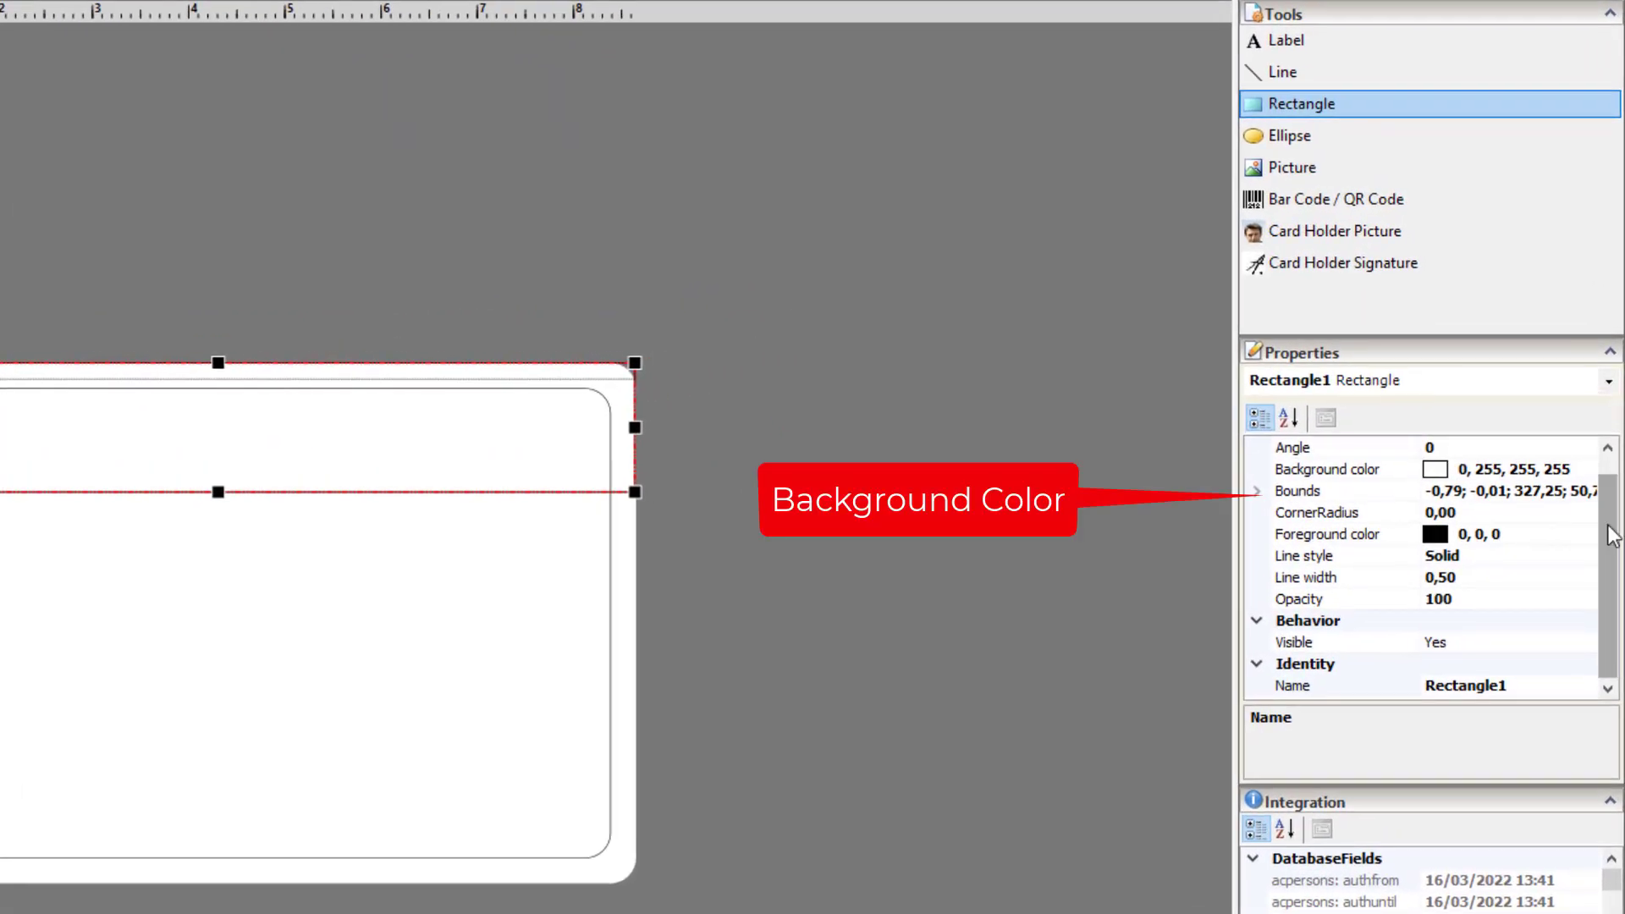
Set the header rectangle's background color to dark navy (0, 0, 64)
{"action": "left_click", "coordinate": [1549, 493]}
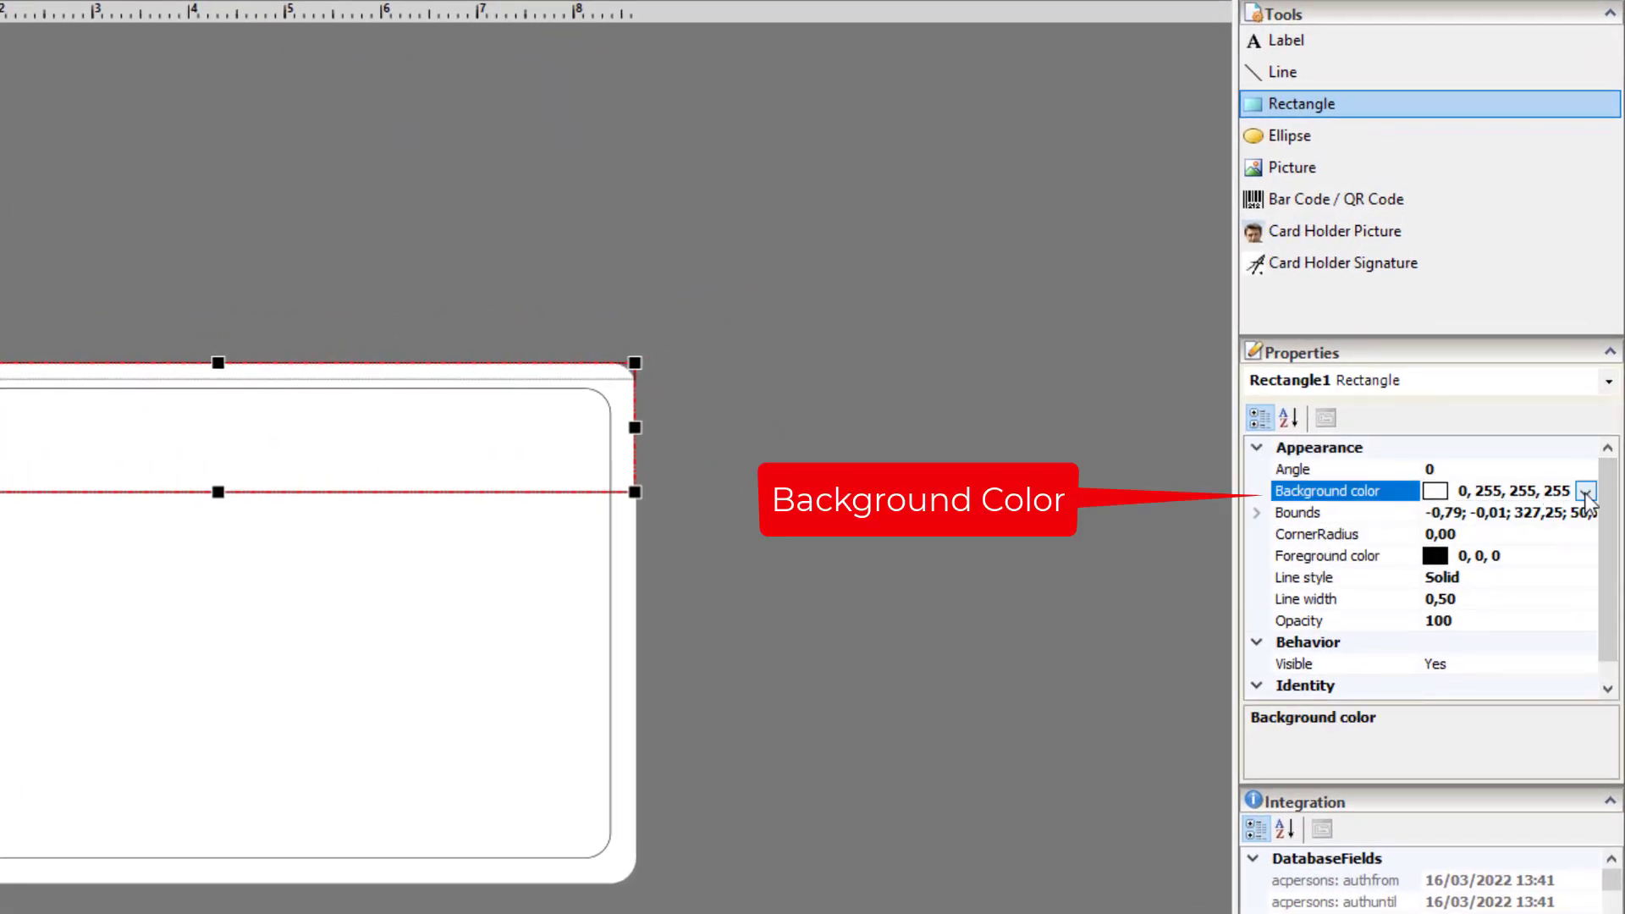
{"action": "left_click", "coordinate": [1586, 493]}
{"action": "left_click", "coordinate": [1553, 705]}
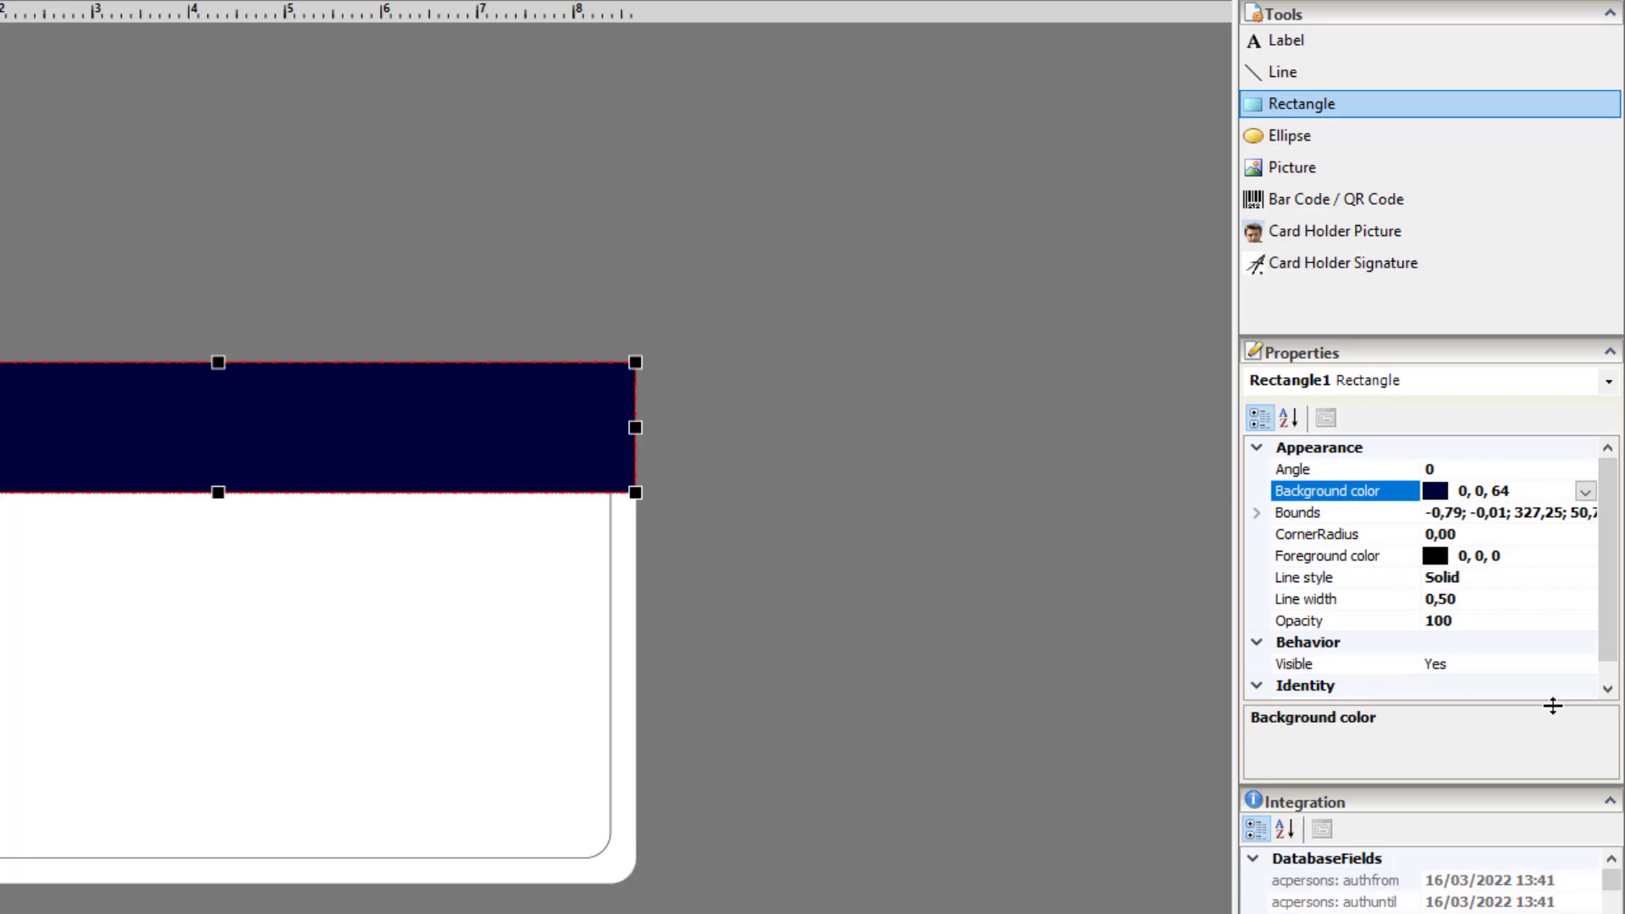
Place a label on the navy header band and set its font family to Arial
{"action": "left_click", "coordinate": [1315, 42]}
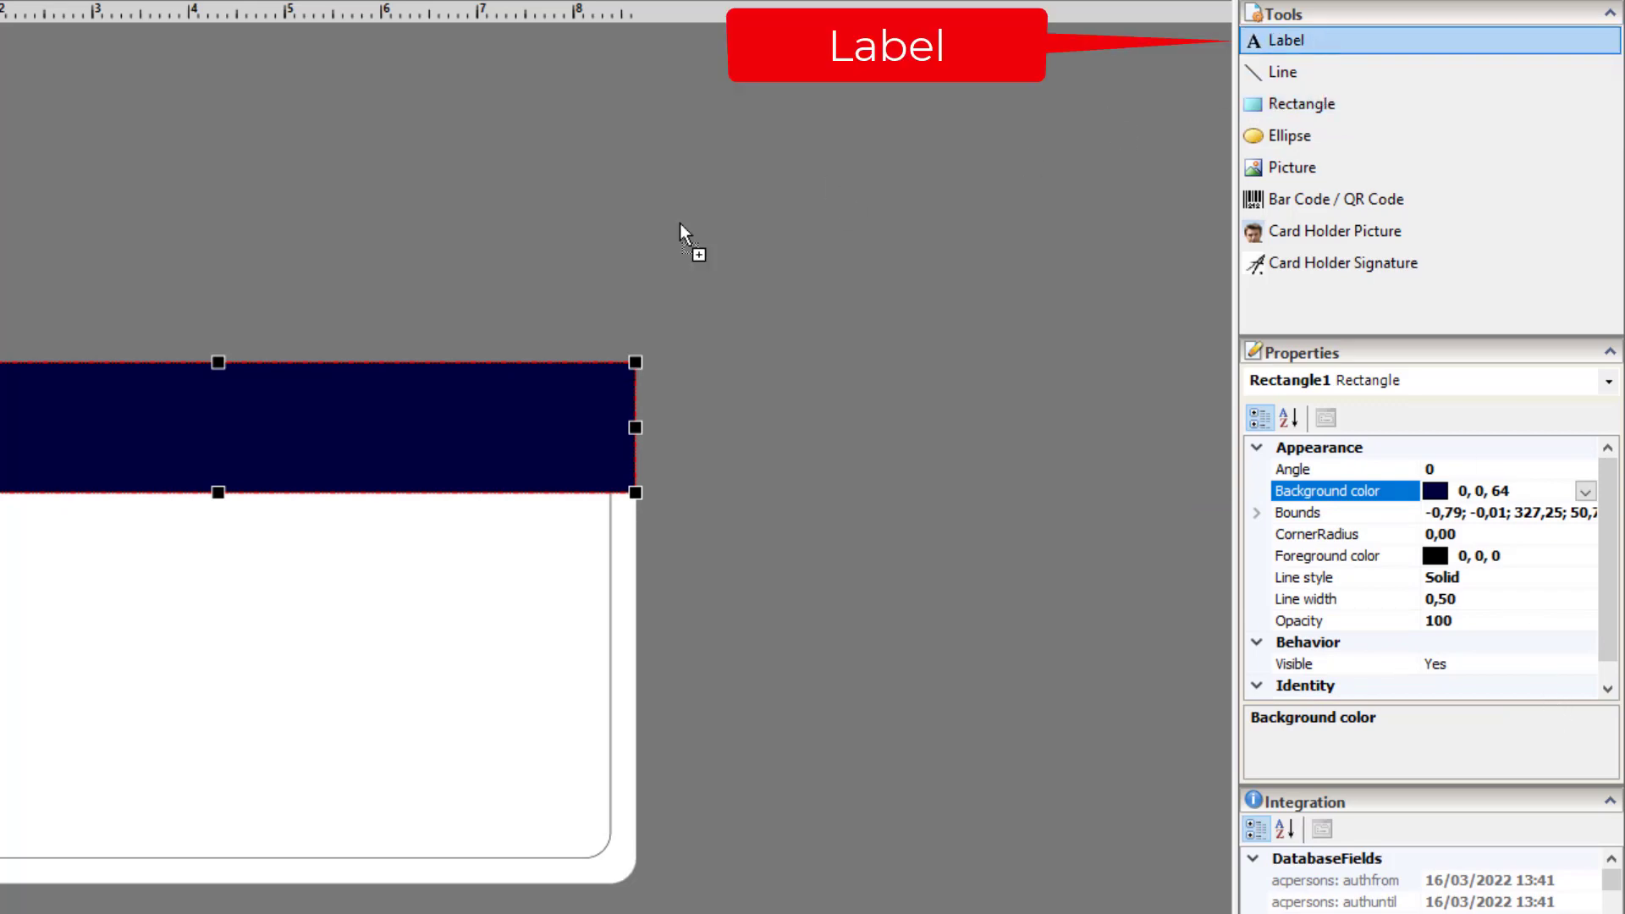
{"action": "left_click", "coordinate": [120, 439]}
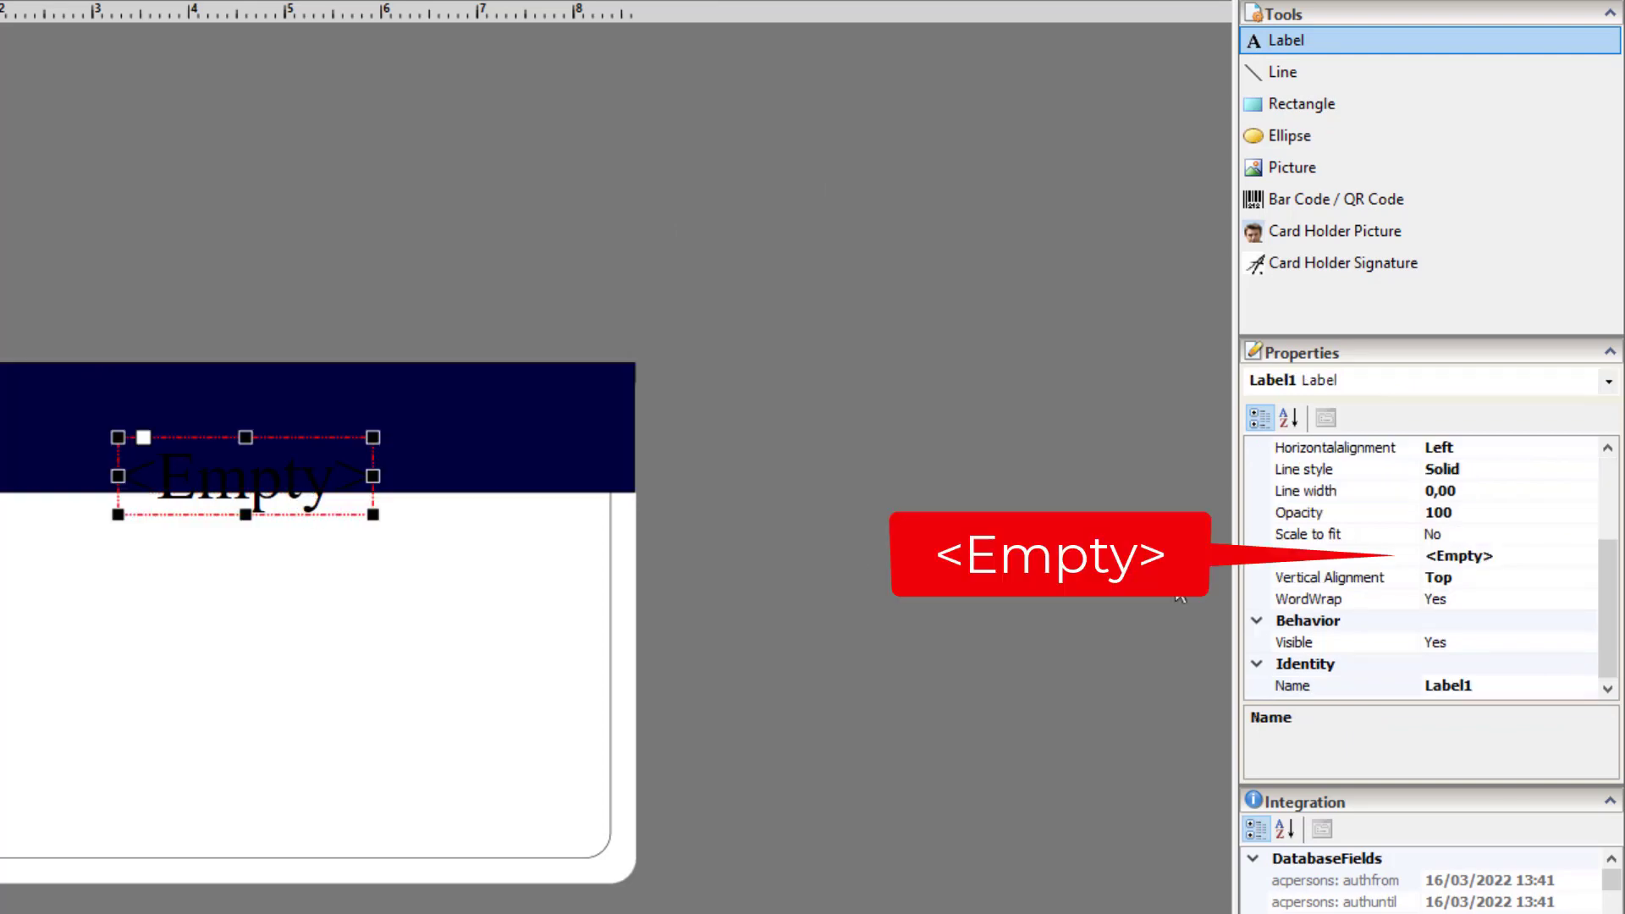
{"action": "scroll", "coordinate": [1472, 607], "scroll_direction": "up", "scroll_amount": 3}
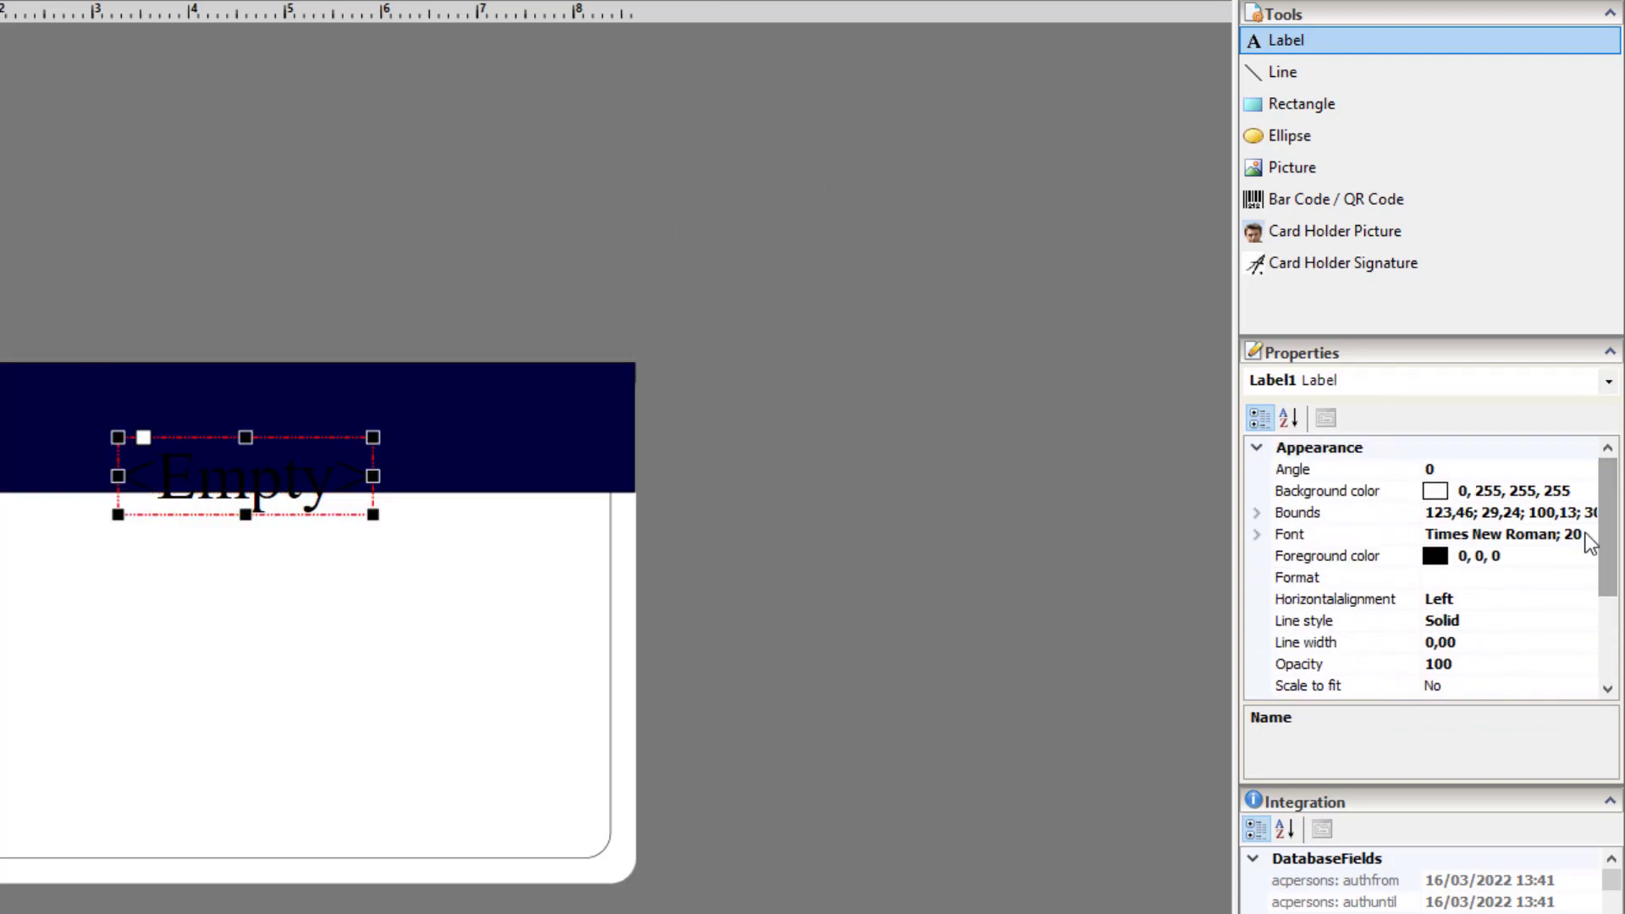
{"action": "left_click", "coordinate": [1588, 533]}
{"action": "left_click", "coordinate": [1587, 533]}
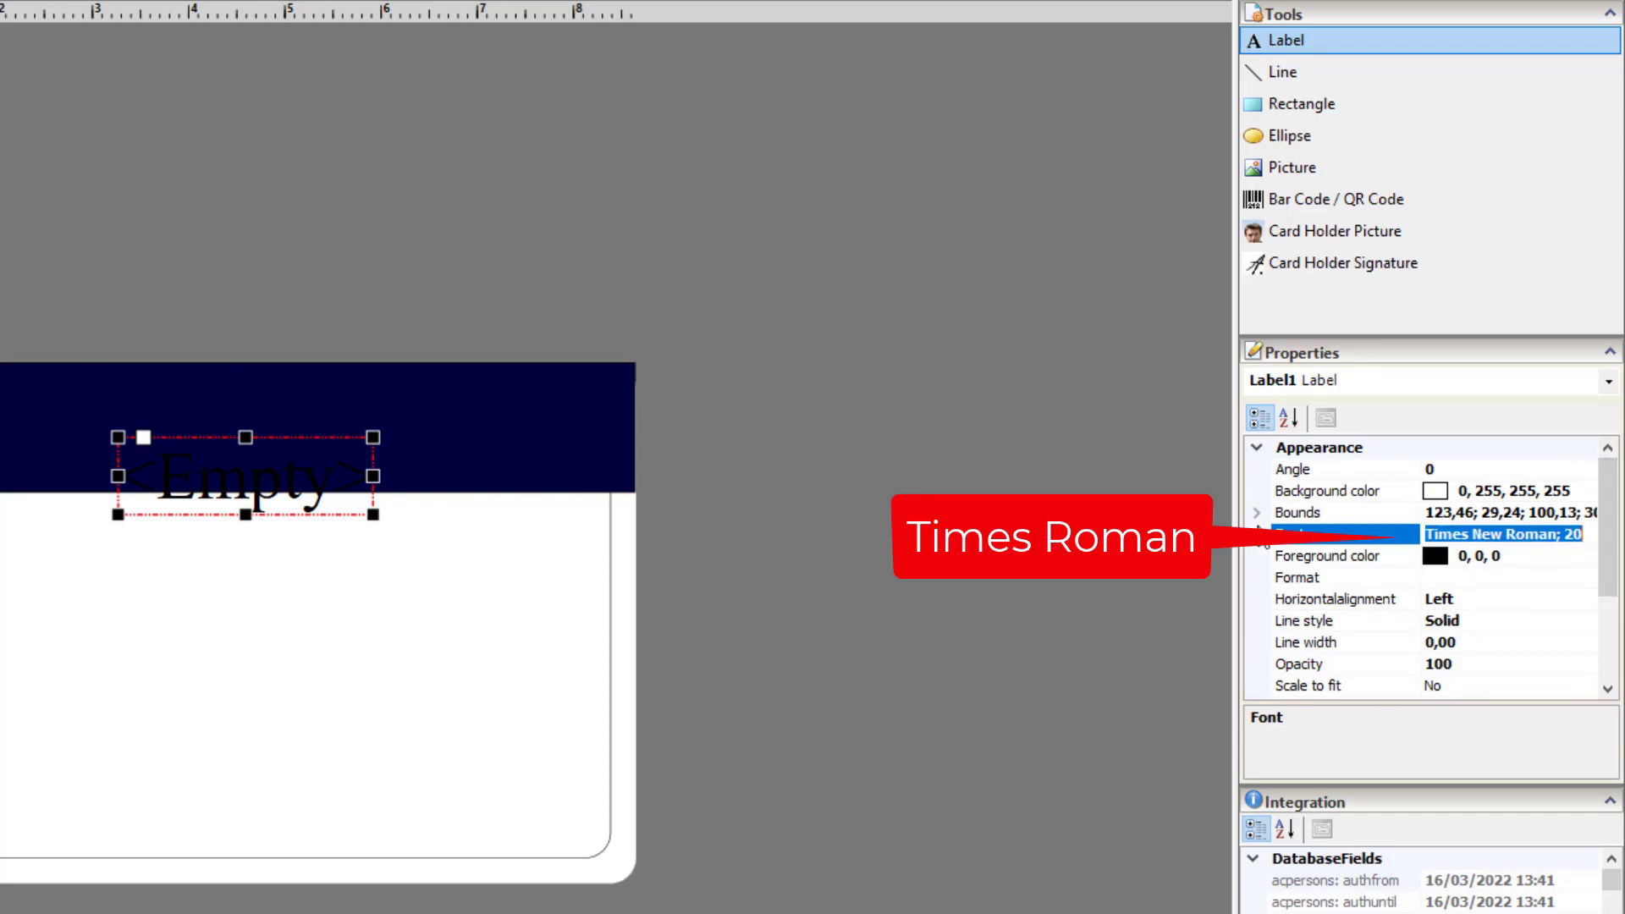
{"action": "left_click", "coordinate": [1257, 534]}
{"action": "left_click", "coordinate": [1540, 560]}
{"action": "left_click", "coordinate": [1592, 560]}
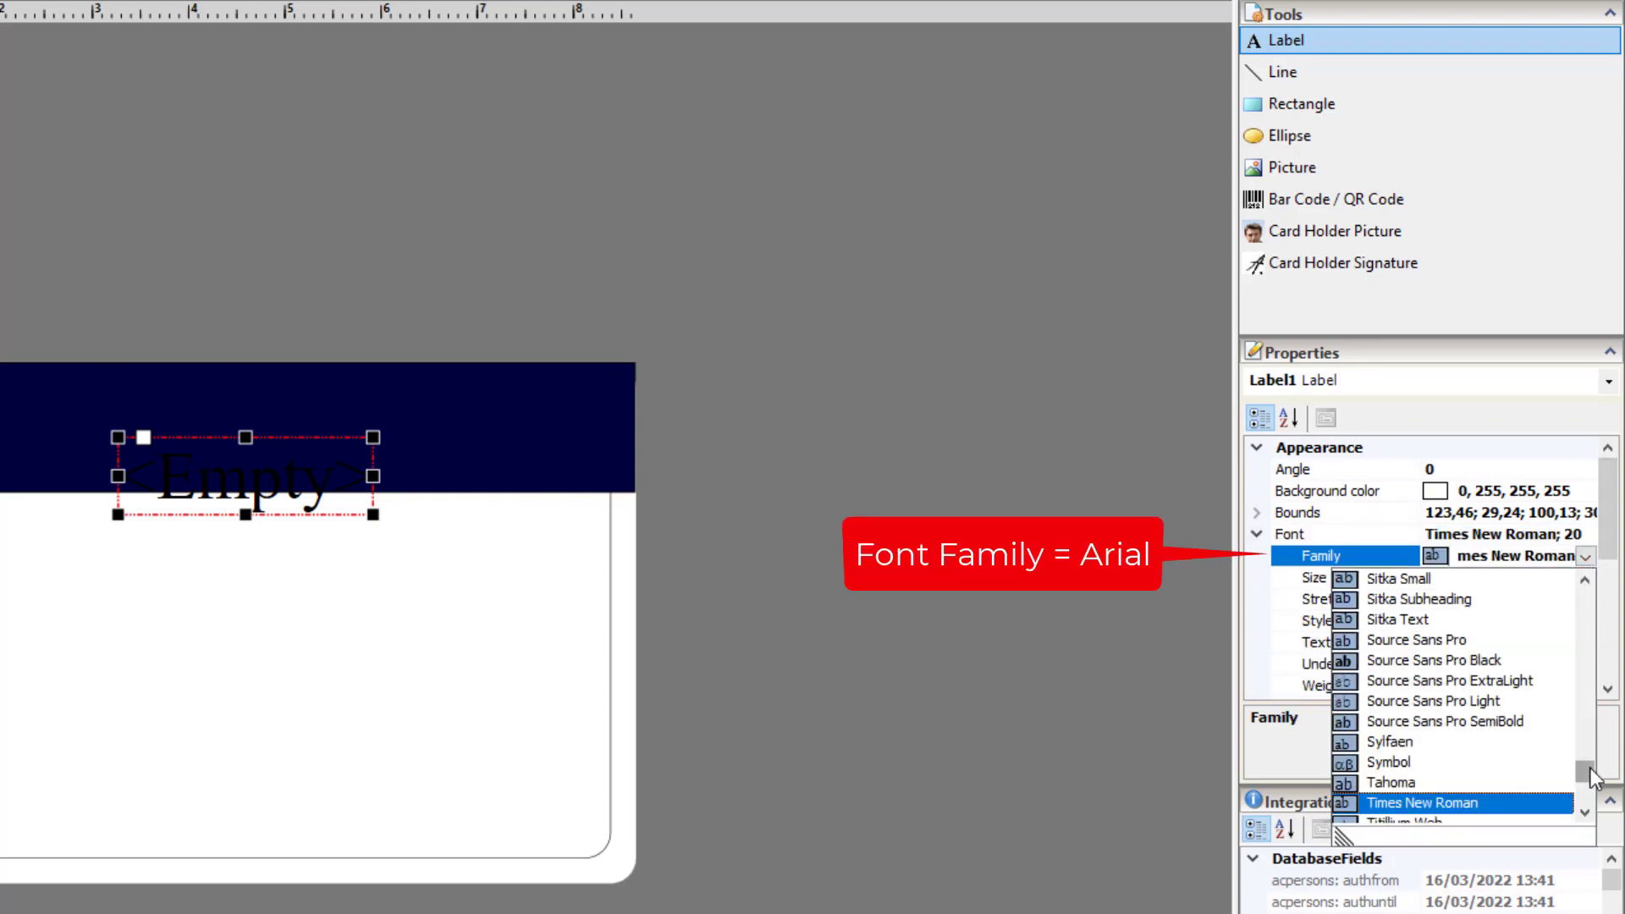
{"action": "left_click_drag", "start_coordinate": [1585, 772], "coordinate": [1585, 593]}
{"action": "left_click", "coordinate": [1528, 587]}
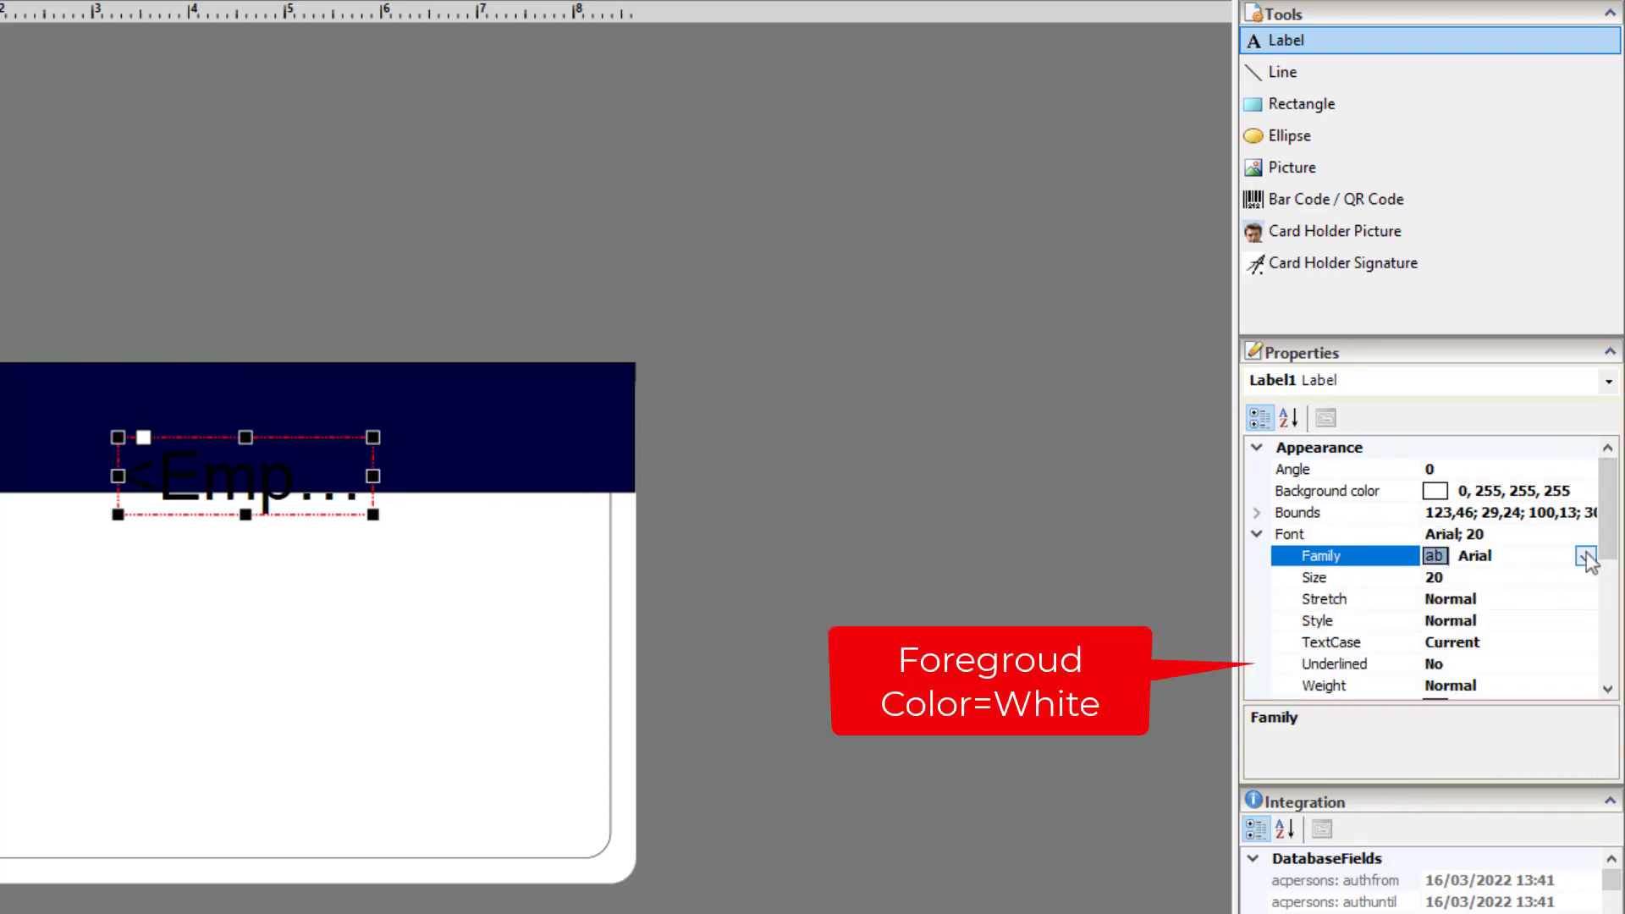
Set the header label's foreground color to white (255, 255, 255)
{"action": "scroll", "coordinate": [1589, 542], "scroll_direction": "down", "scroll_amount": 2}
{"action": "left_click", "coordinate": [1546, 664]}
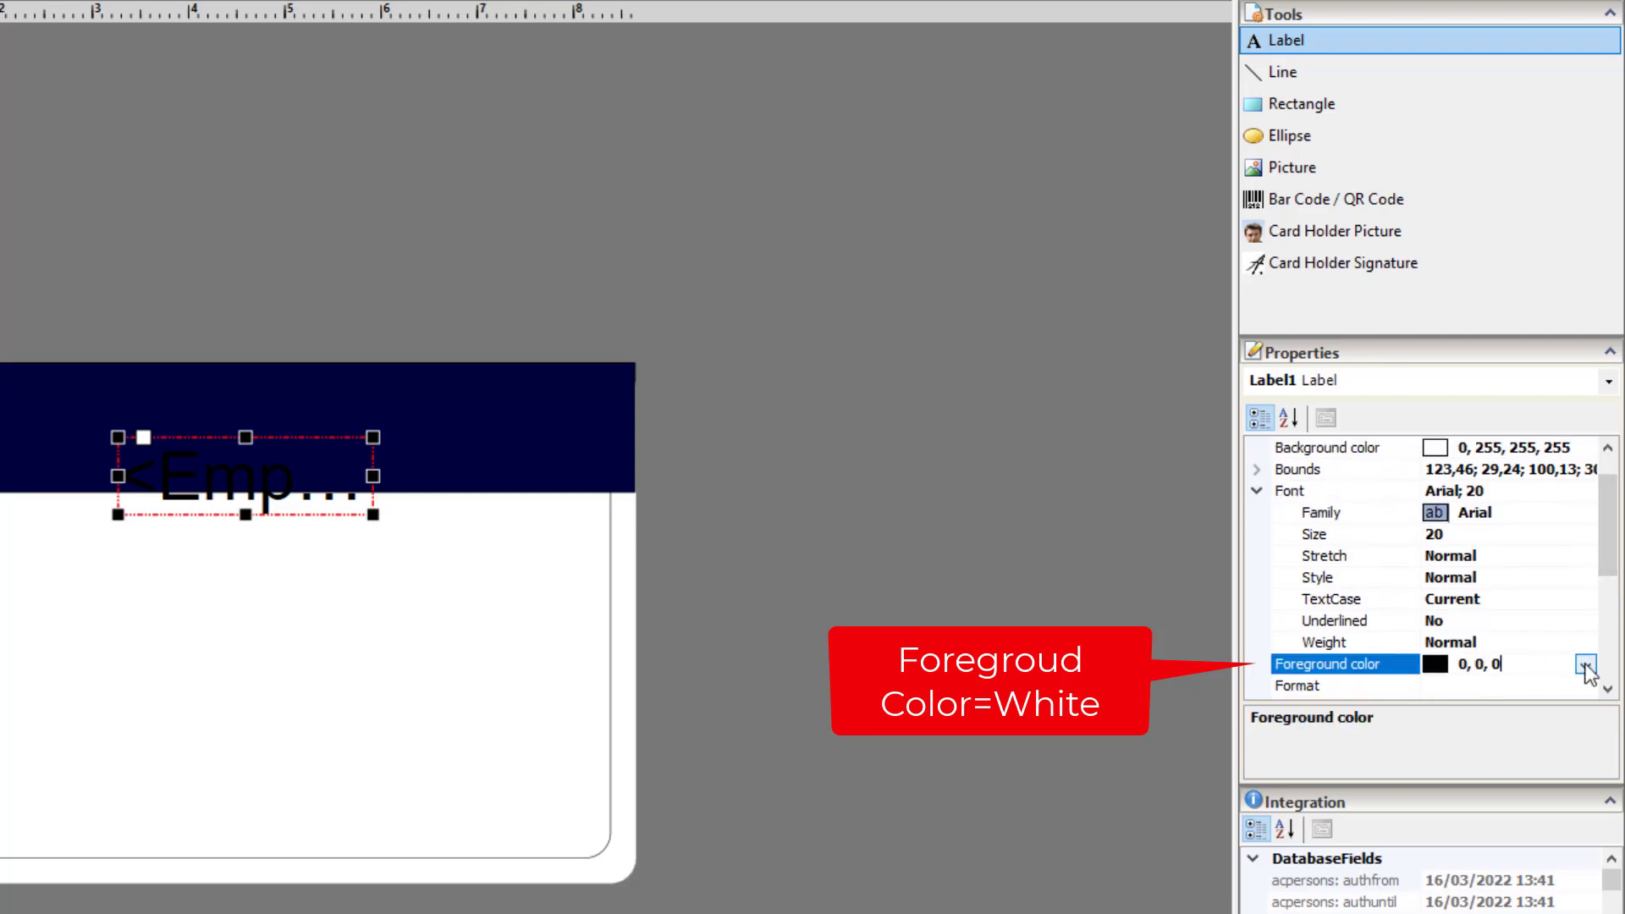
{"action": "left_click", "coordinate": [1586, 665]}
{"action": "left_click", "coordinate": [1368, 726]}
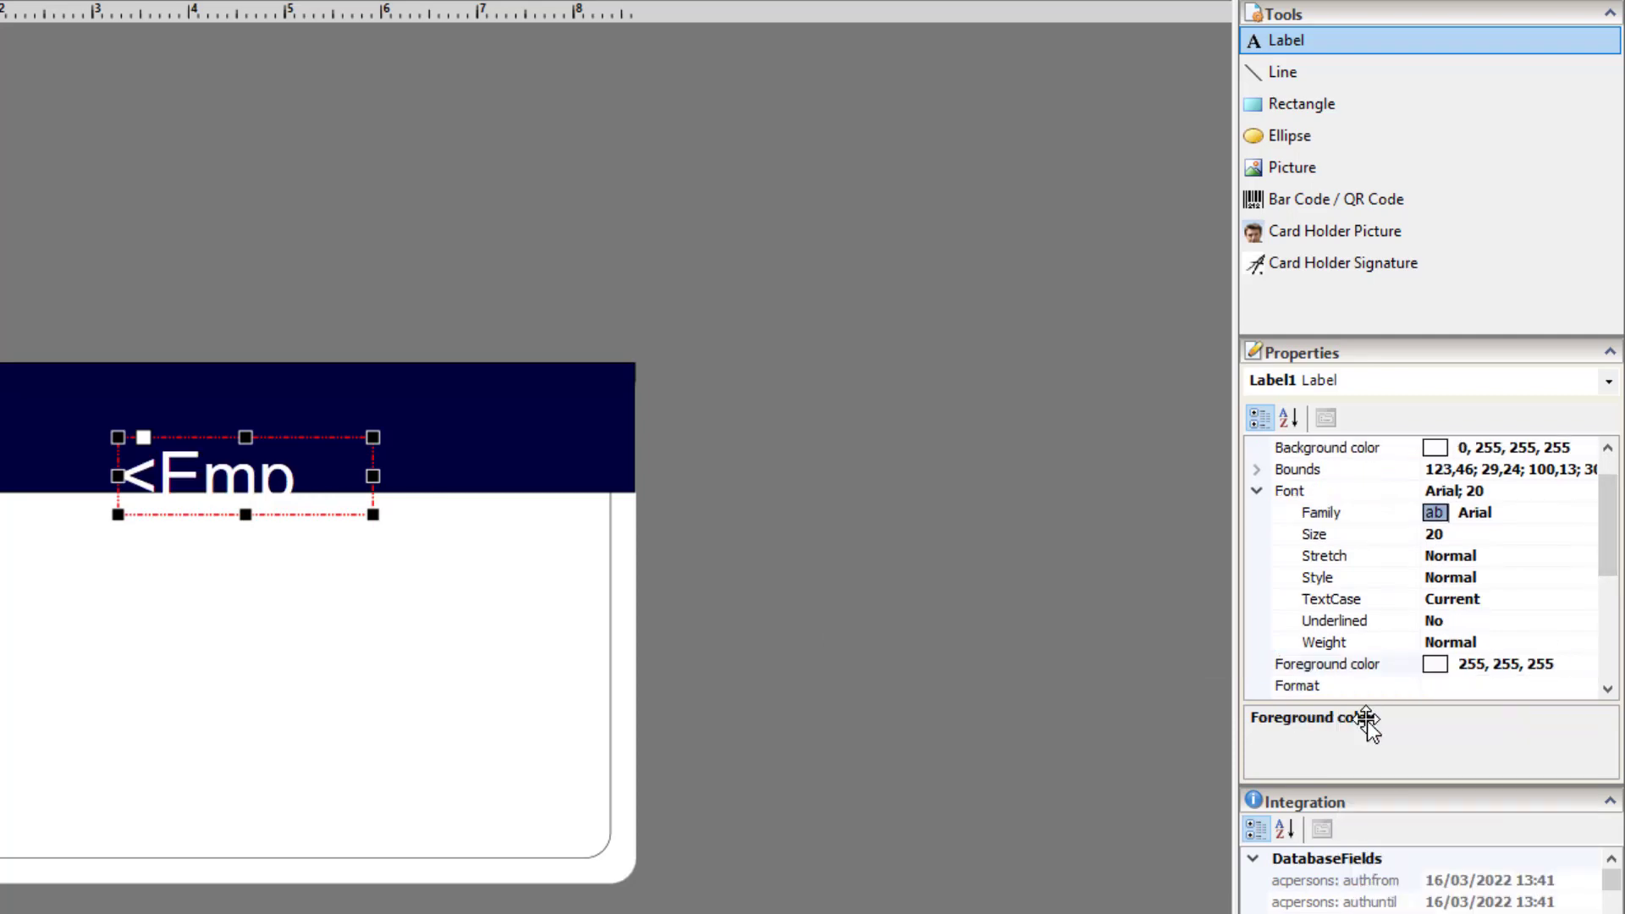
Set the header label's text to "IDENTIFICATION CARD"
{"action": "scroll", "coordinate": [1613, 592], "scroll_direction": "down", "scroll_amount": 4}
{"action": "scroll", "coordinate": [1613, 593], "scroll_direction": "down", "scroll_amount": 3}
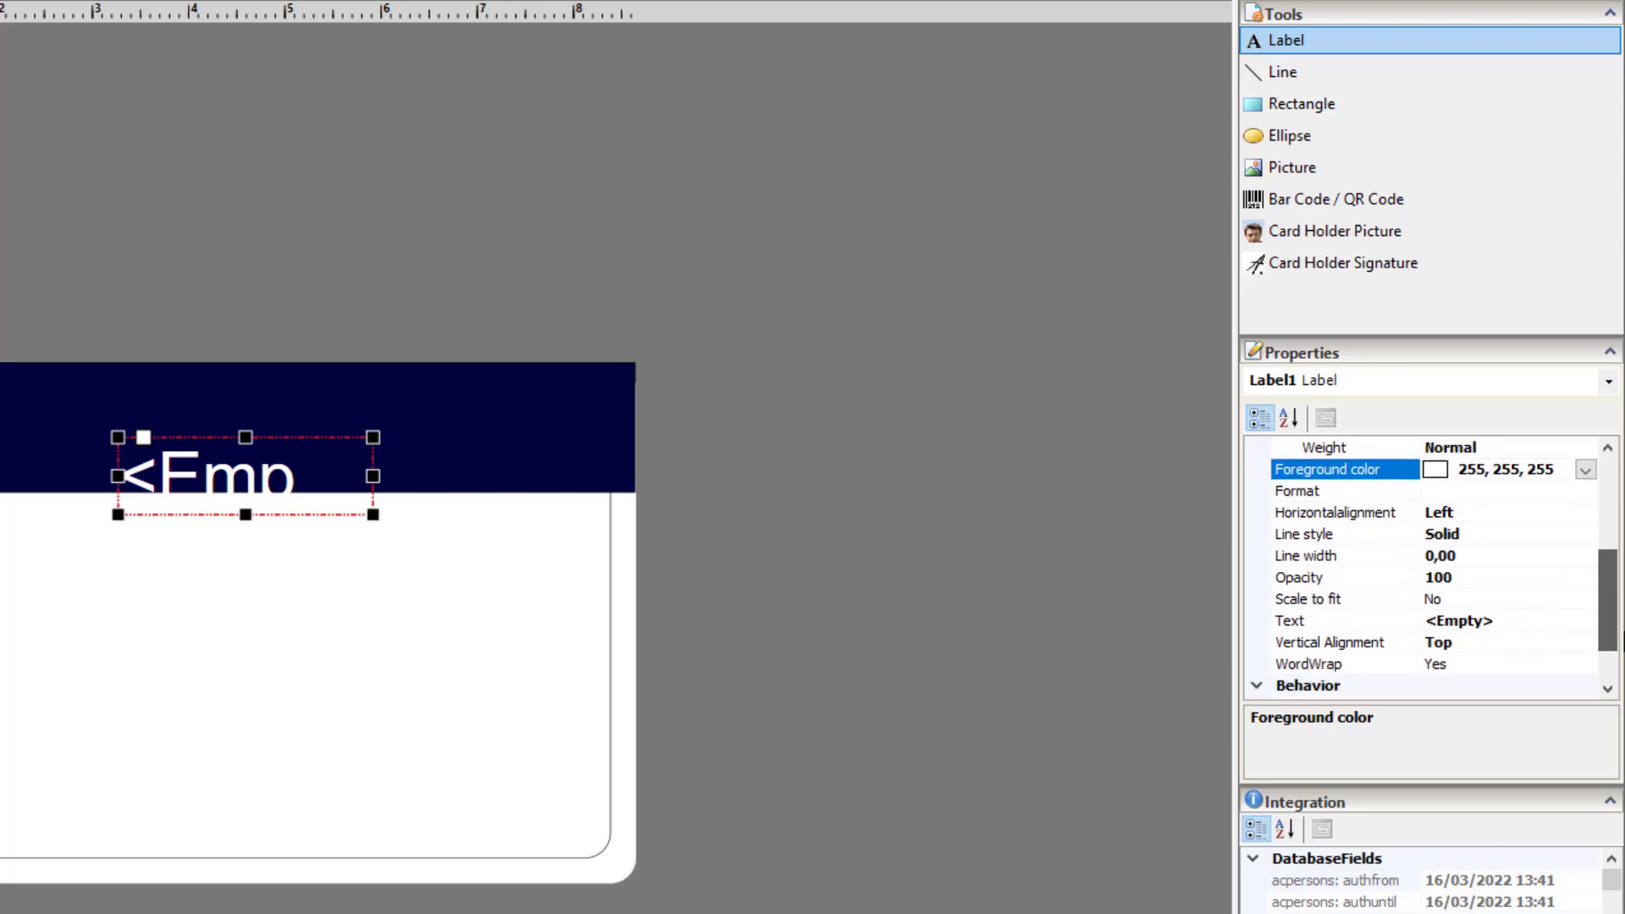
{"action": "left_click", "coordinate": [1388, 557]}
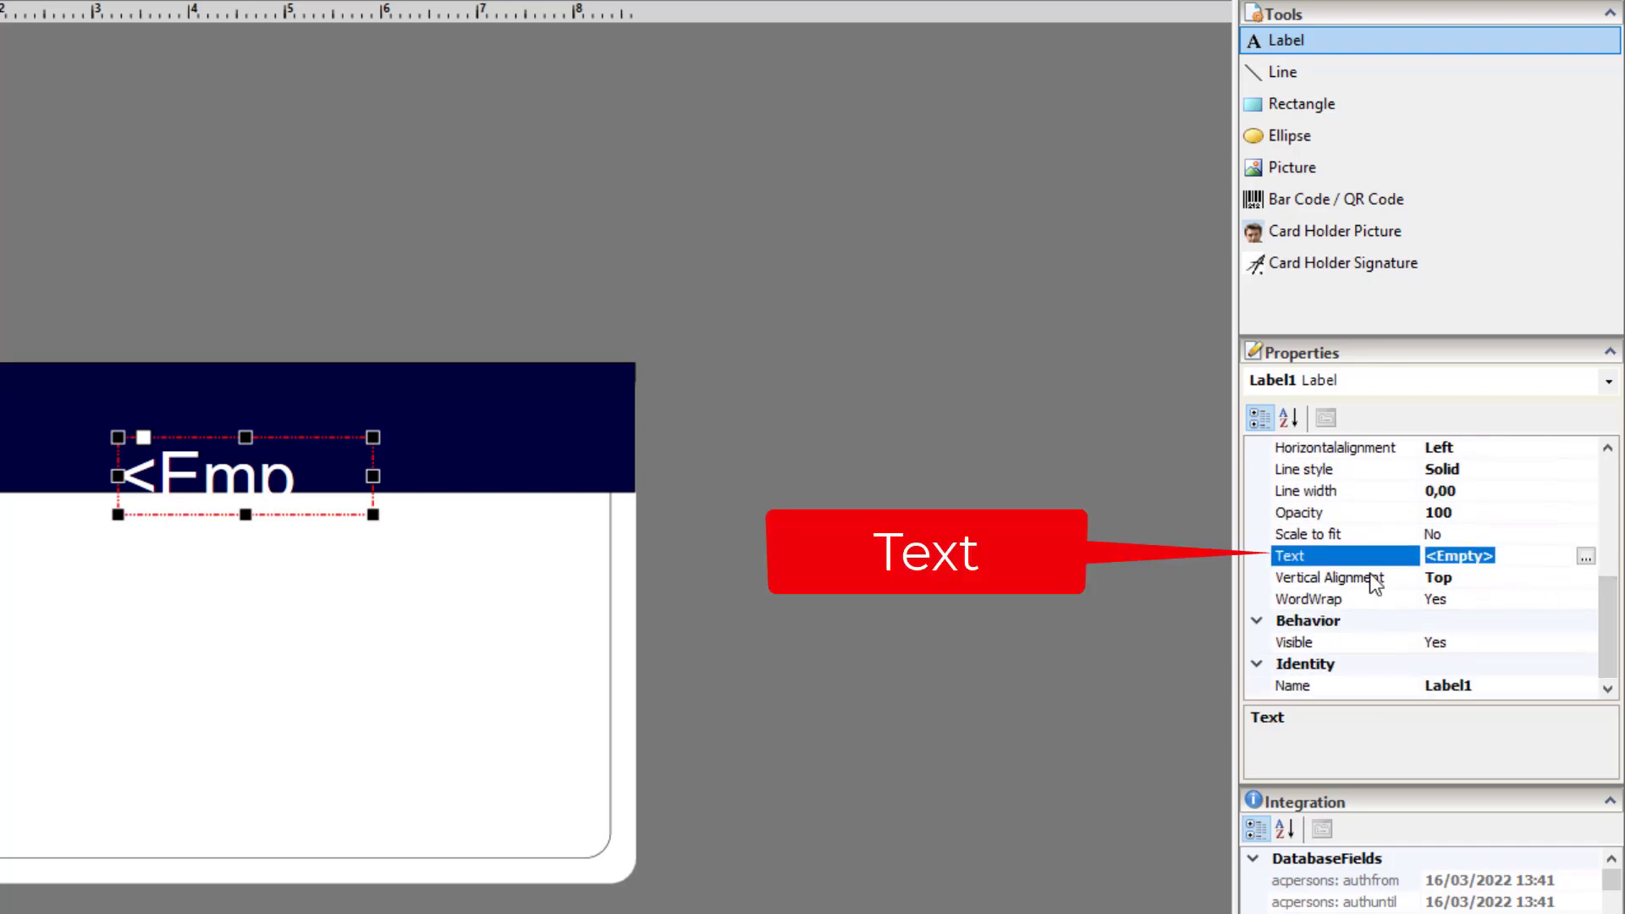
{"action": "type", "text": "IDENTIFICATION"}
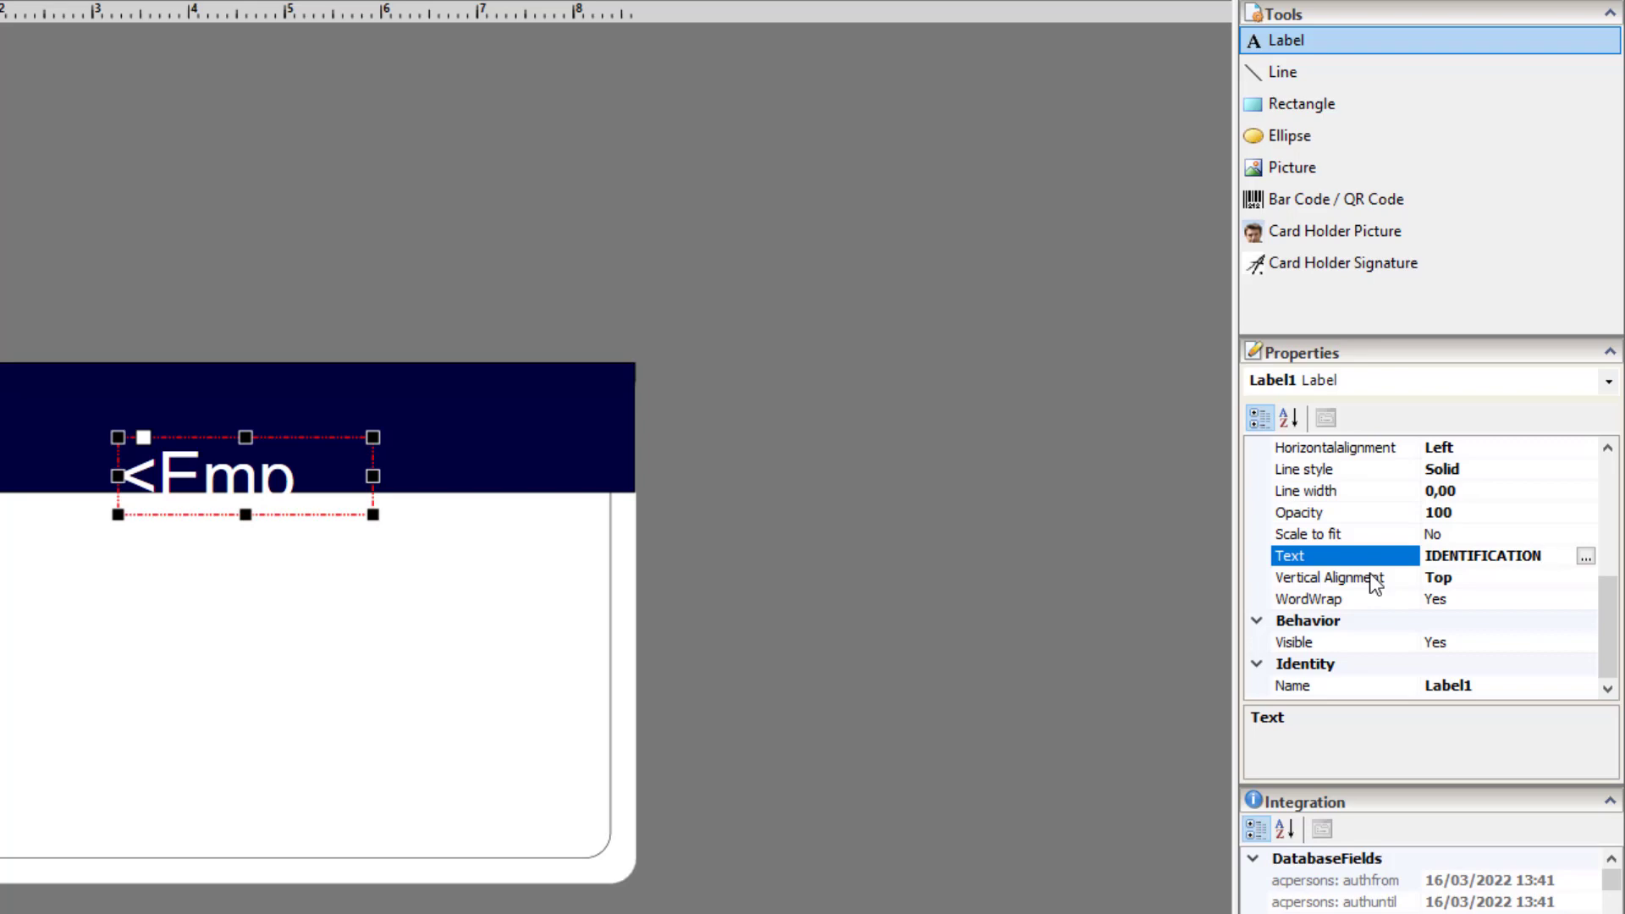
{"action": "type", "text": " CARD"}
{"action": "key", "text": "Return"}
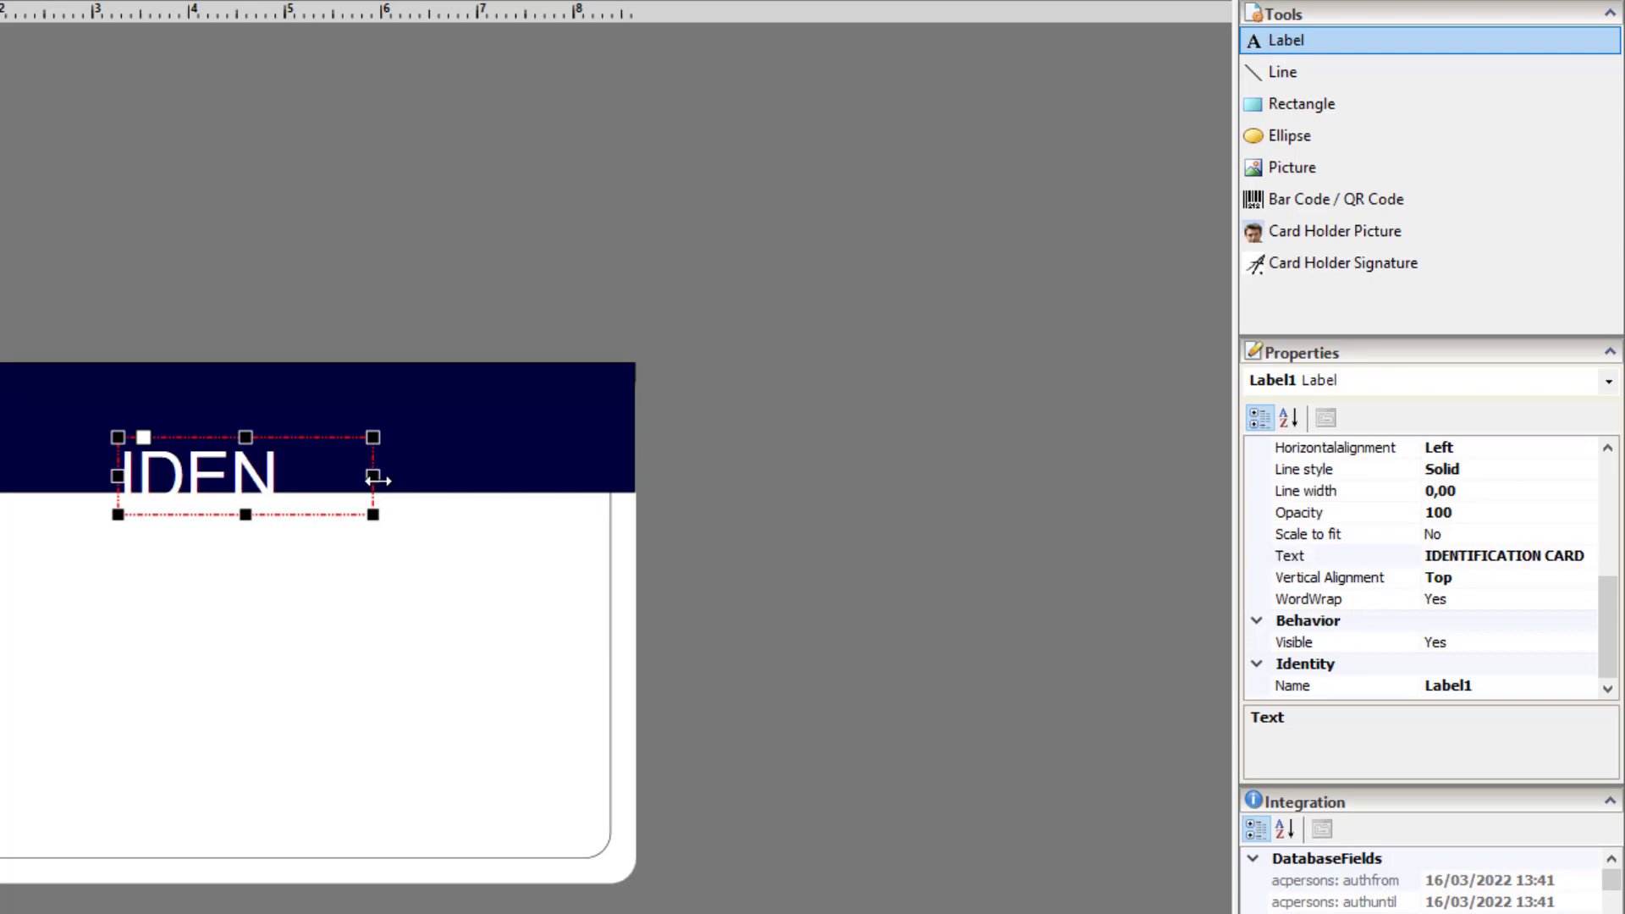
Widen the header label to fit its whole text and center it within the navy band
{"action": "left_click_drag", "start_coordinate": [373, 479], "coordinate": [832, 478]}
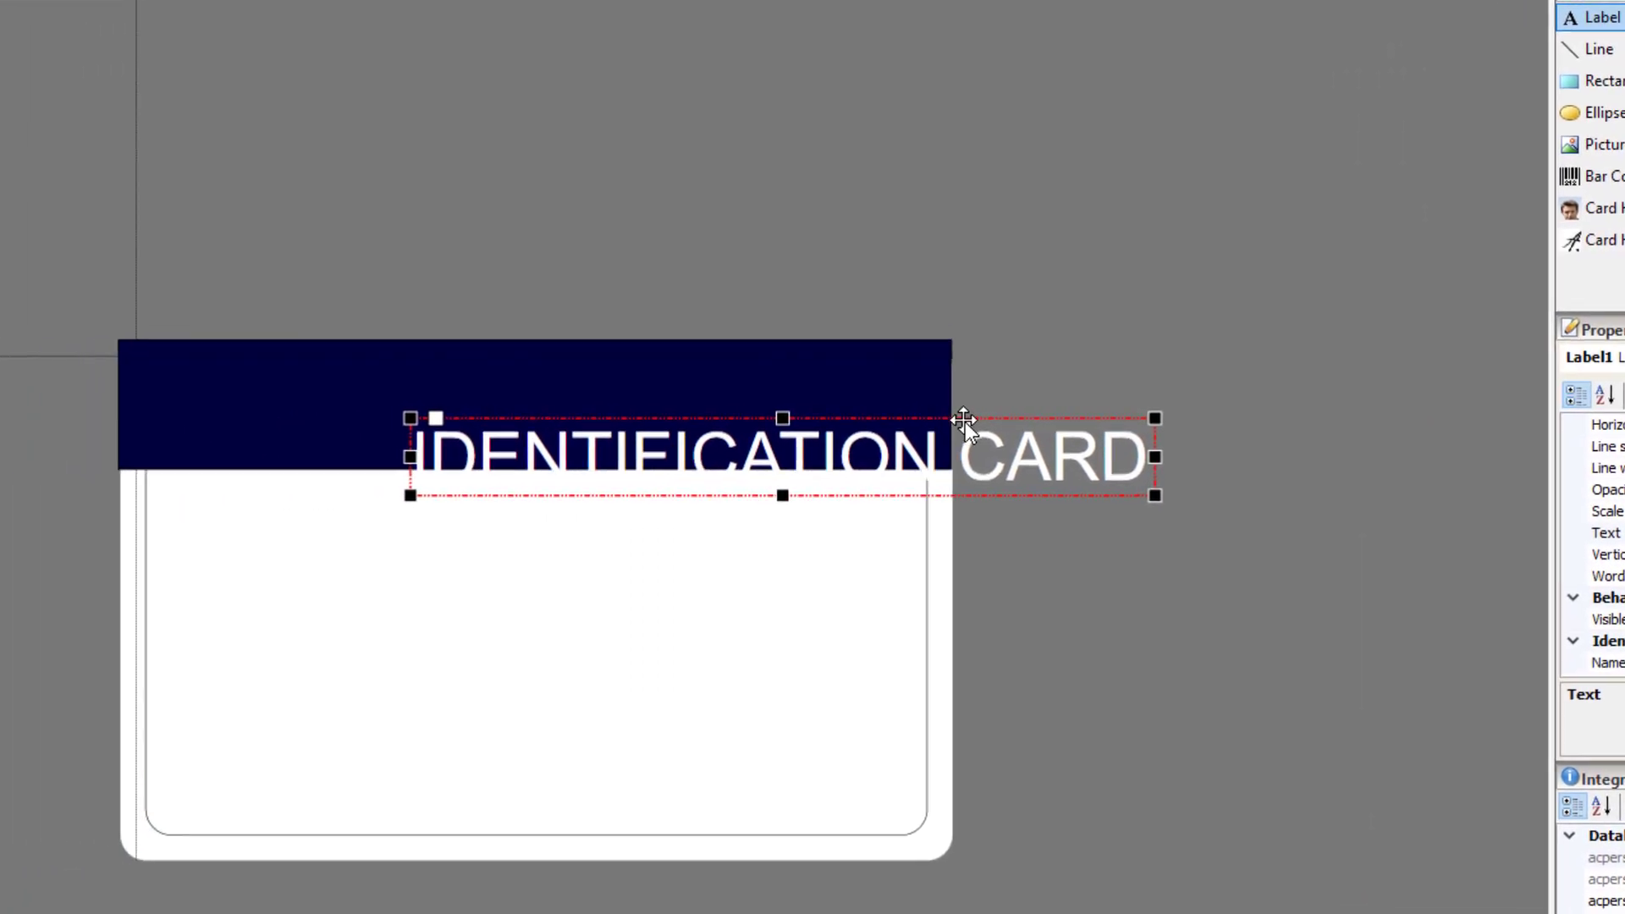
{"action": "left_click_drag", "start_coordinate": [965, 421], "coordinate": [810, 383]}
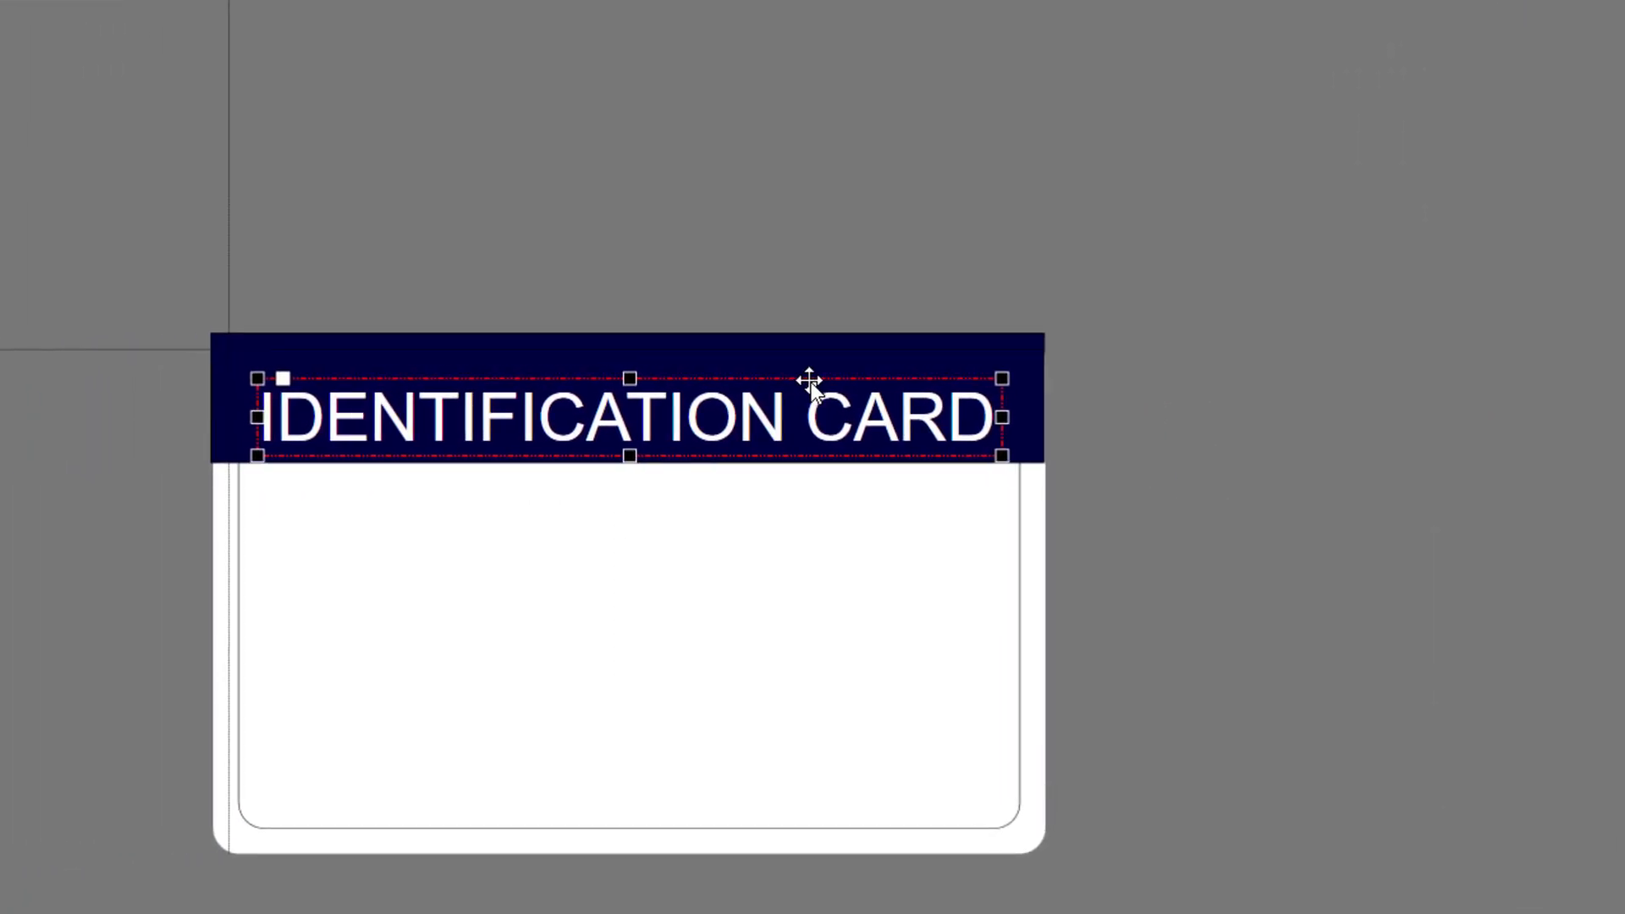
{"action": "left_click", "coordinate": [853, 651]}
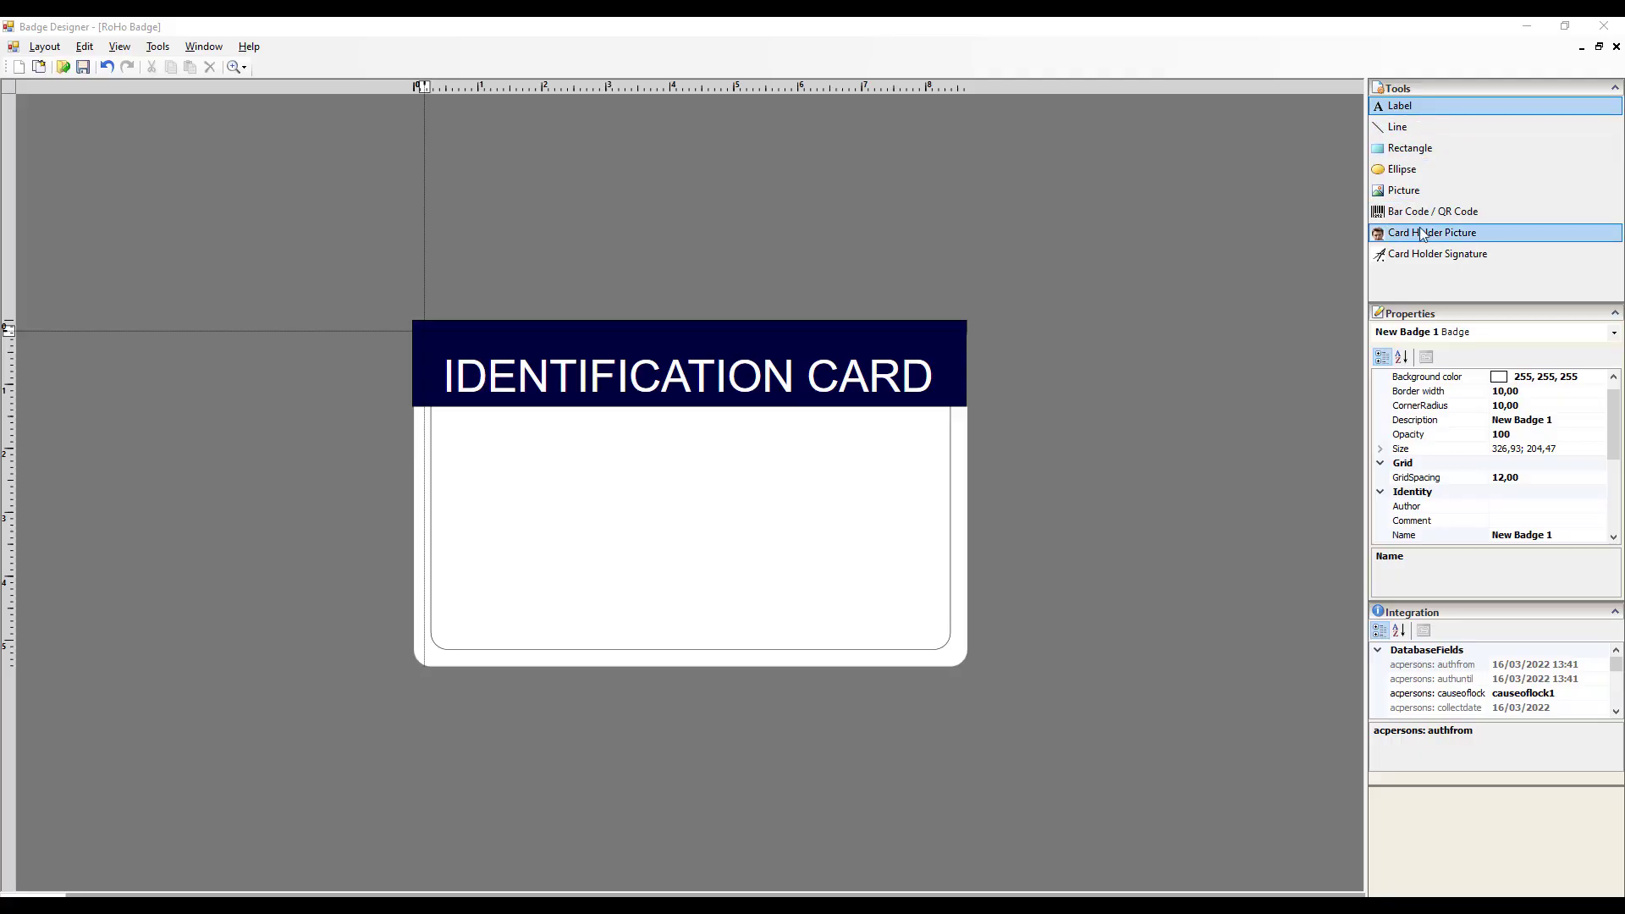
Place a card holder picture in the badge's lower-left area and enlarge it to about 76 wide and 113 high
{"action": "left_click_drag", "start_coordinate": [1432, 233], "coordinate": [515, 540]}
{"action": "left_click_drag", "start_coordinate": [555, 623], "coordinate": [485, 592]}
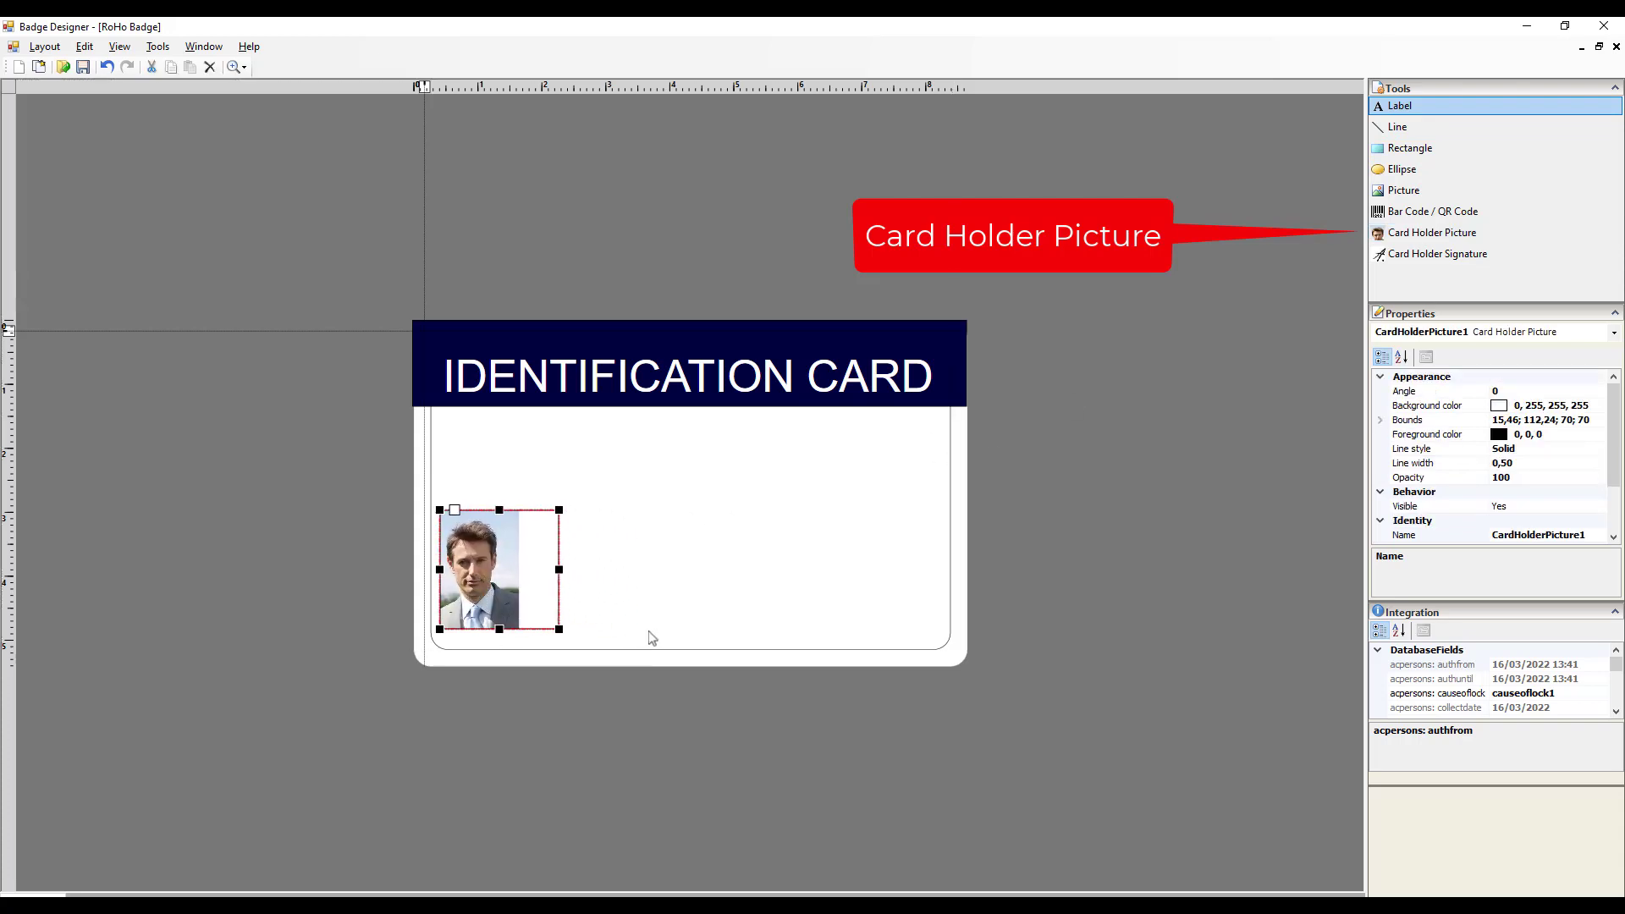
{"action": "left_click_drag", "start_coordinate": [558, 511], "coordinate": [569, 438]}
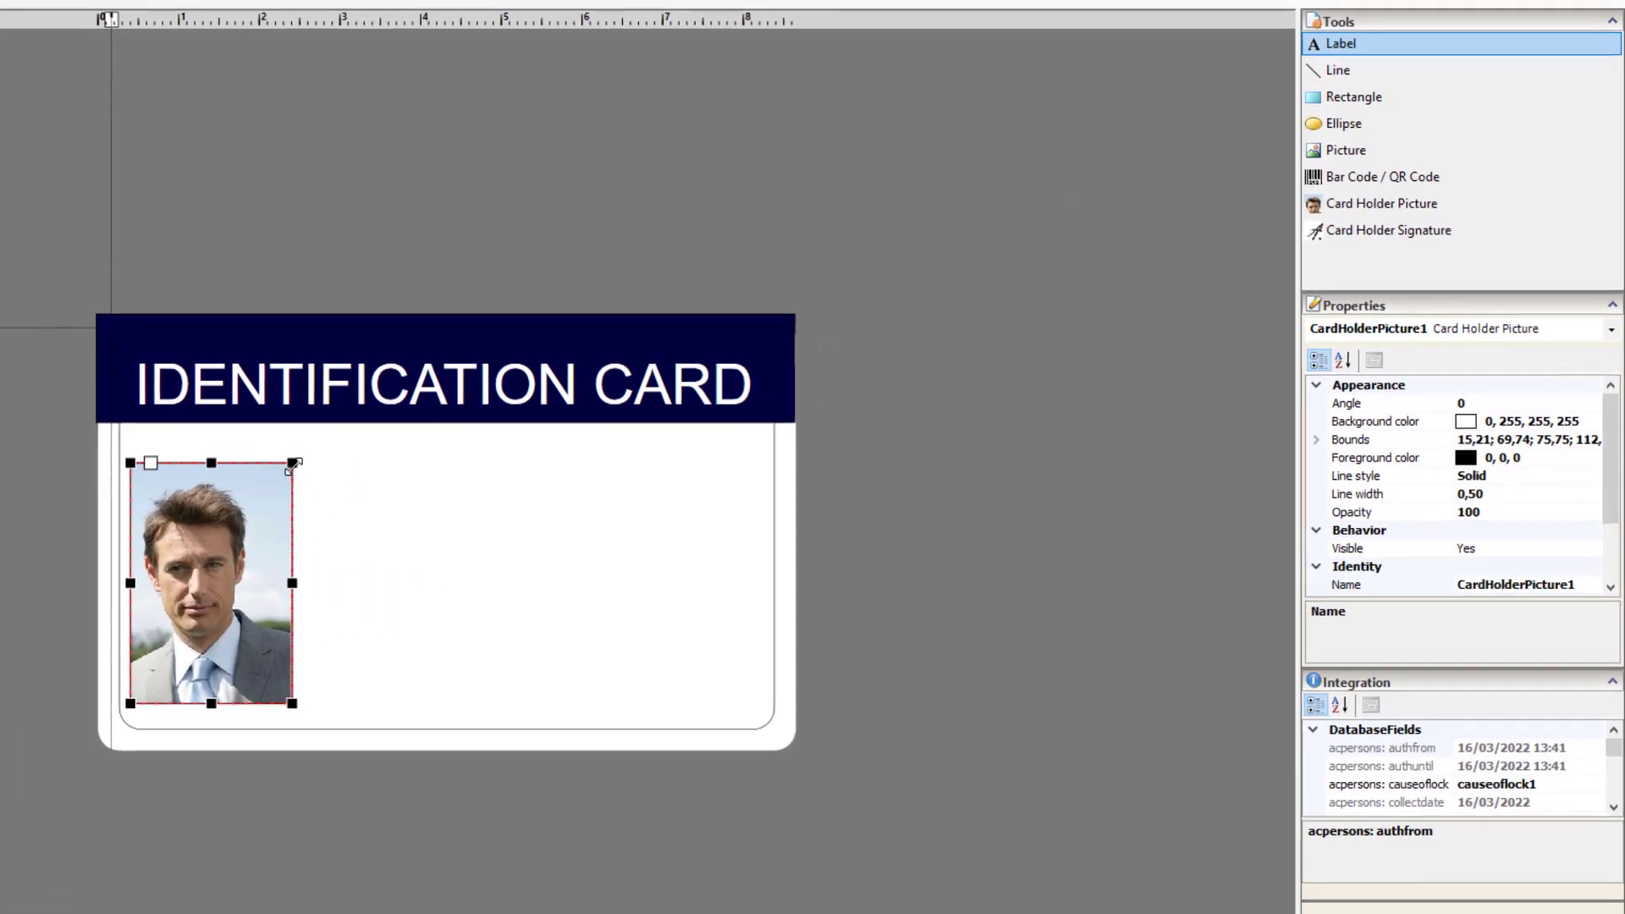
{"action": "mouse_move", "coordinate": [294, 465]}
{"action": "left_mouse_down"}
{"action": "mouse_move", "coordinate": [309, 443]}
{"action": "mouse_move", "coordinate": [293, 462]}
{"action": "left_mouse_up"}
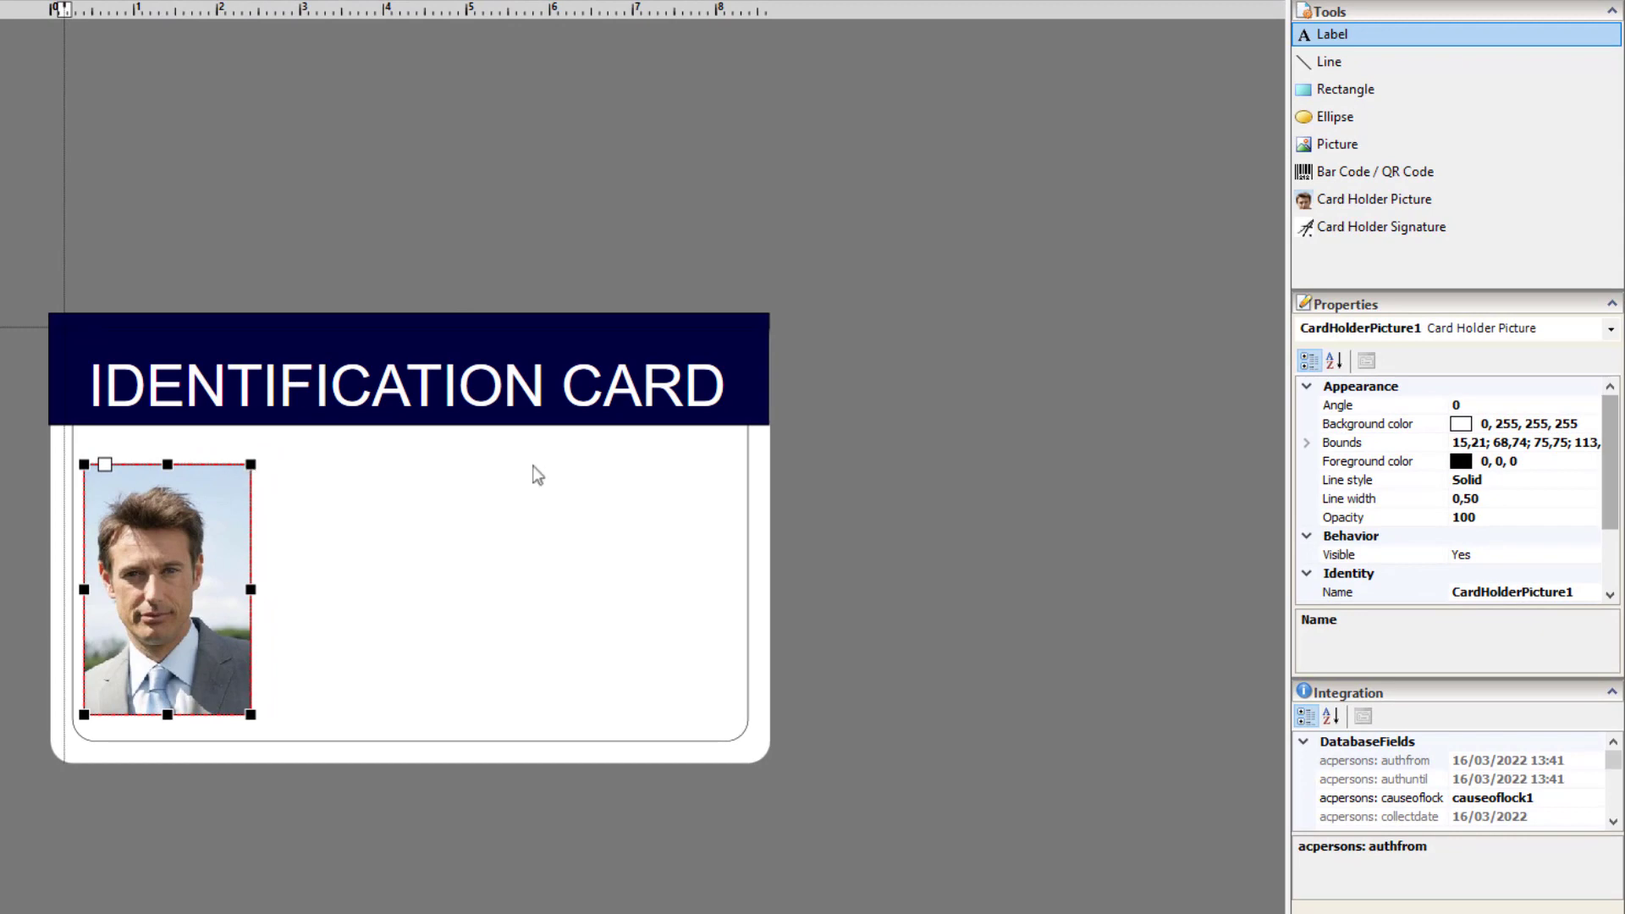
Give the card holder picture a dark navy (0, 0, 64) foreground color and a line width of 3
{"action": "left_click", "coordinate": [1388, 462]}
{"action": "left_click", "coordinate": [1591, 461]}
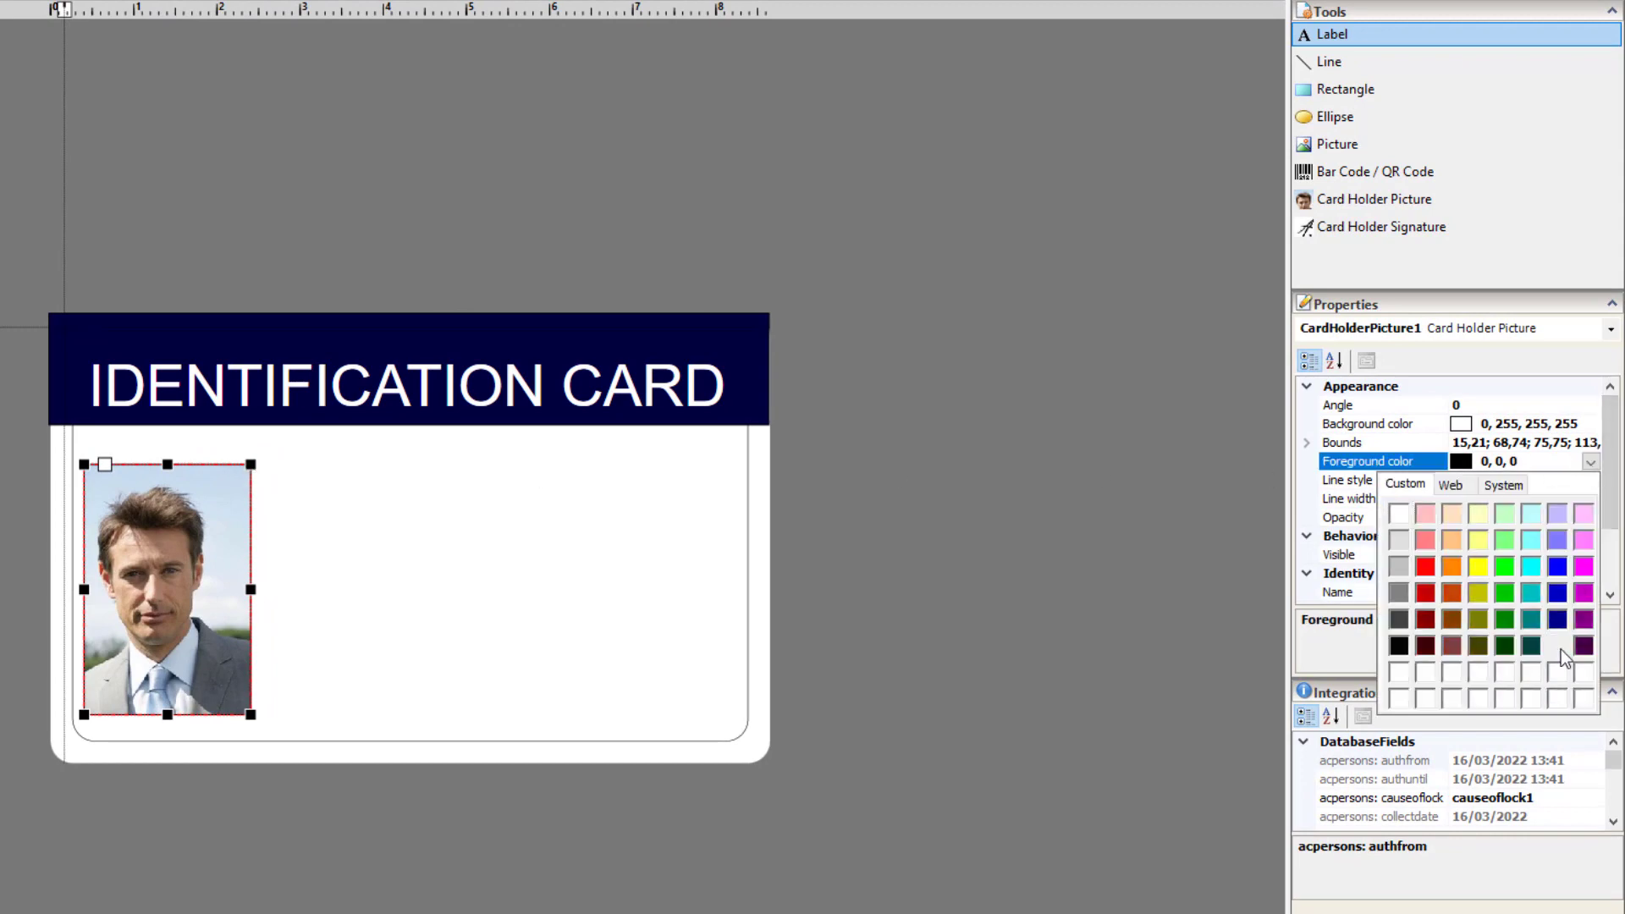
{"action": "left_click", "coordinate": [1560, 648]}
{"action": "left_click", "coordinate": [1530, 500]}
{"action": "type", "text": "3"}
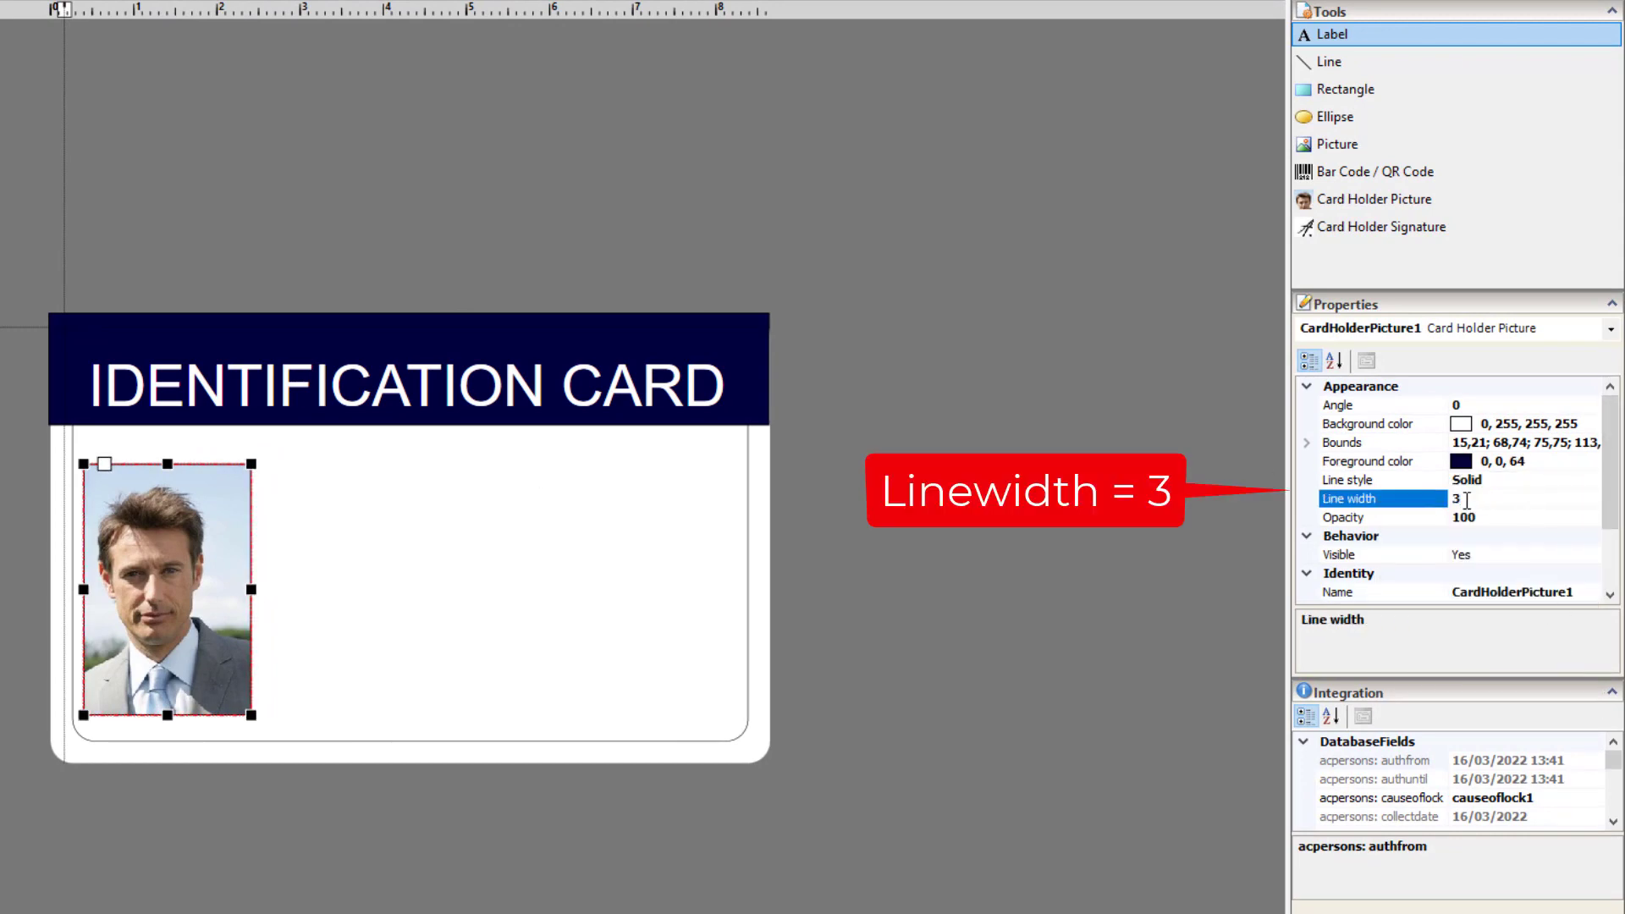
{"action": "key", "text": "Return"}
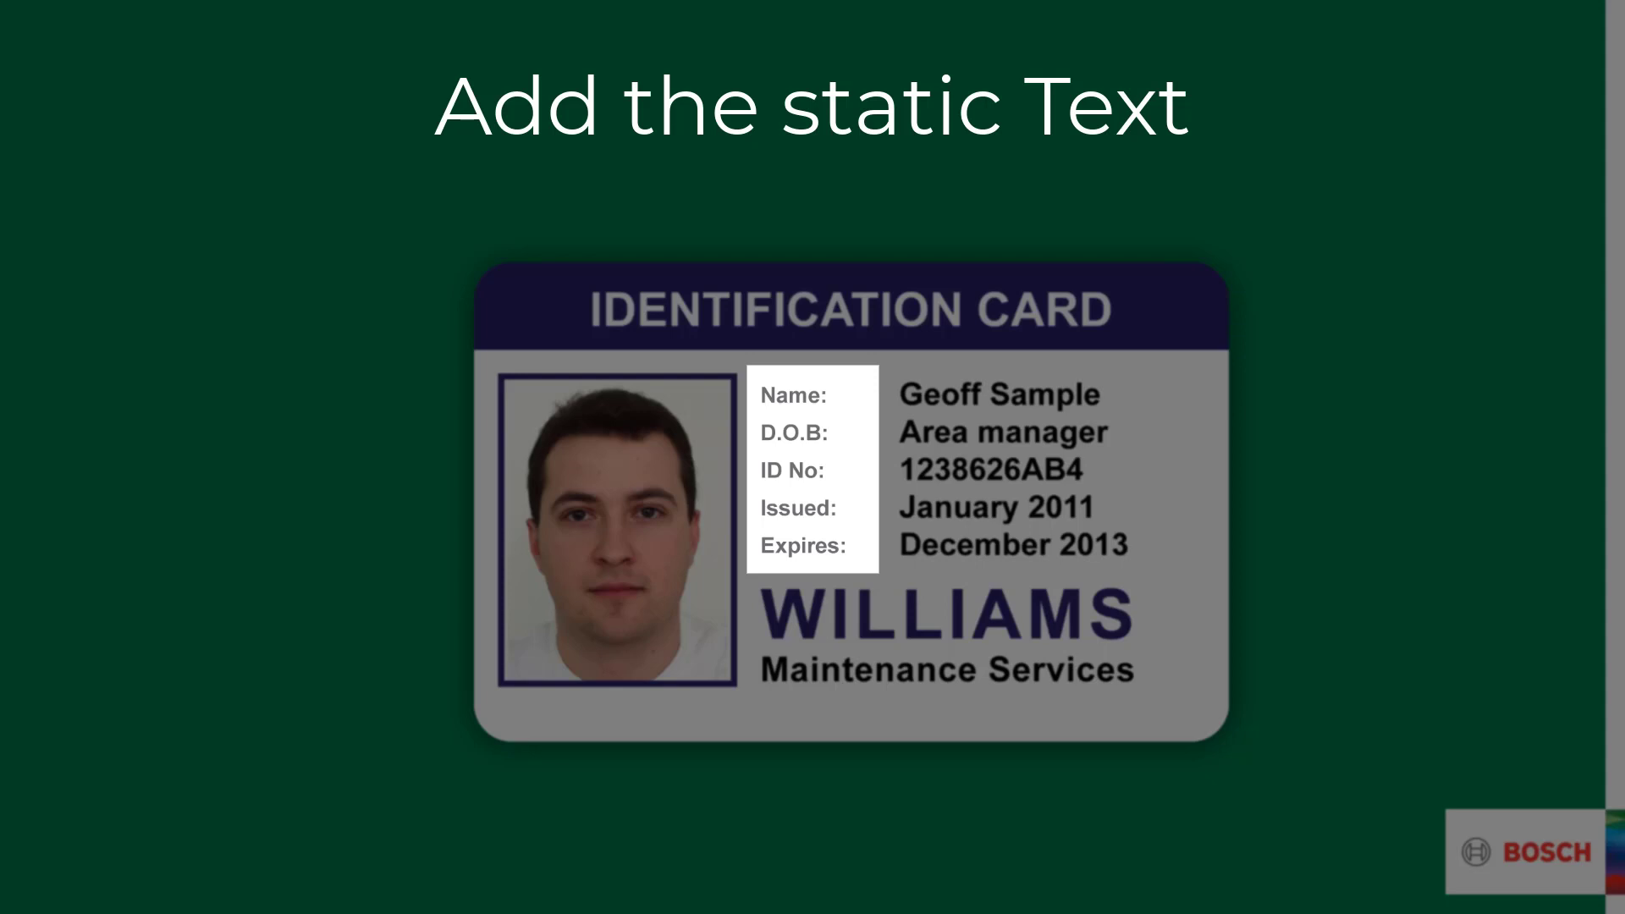
Place a second label beside the upper part of the photo and set its font family to Arial
{"action": "left_click", "coordinate": [1427, 107]}
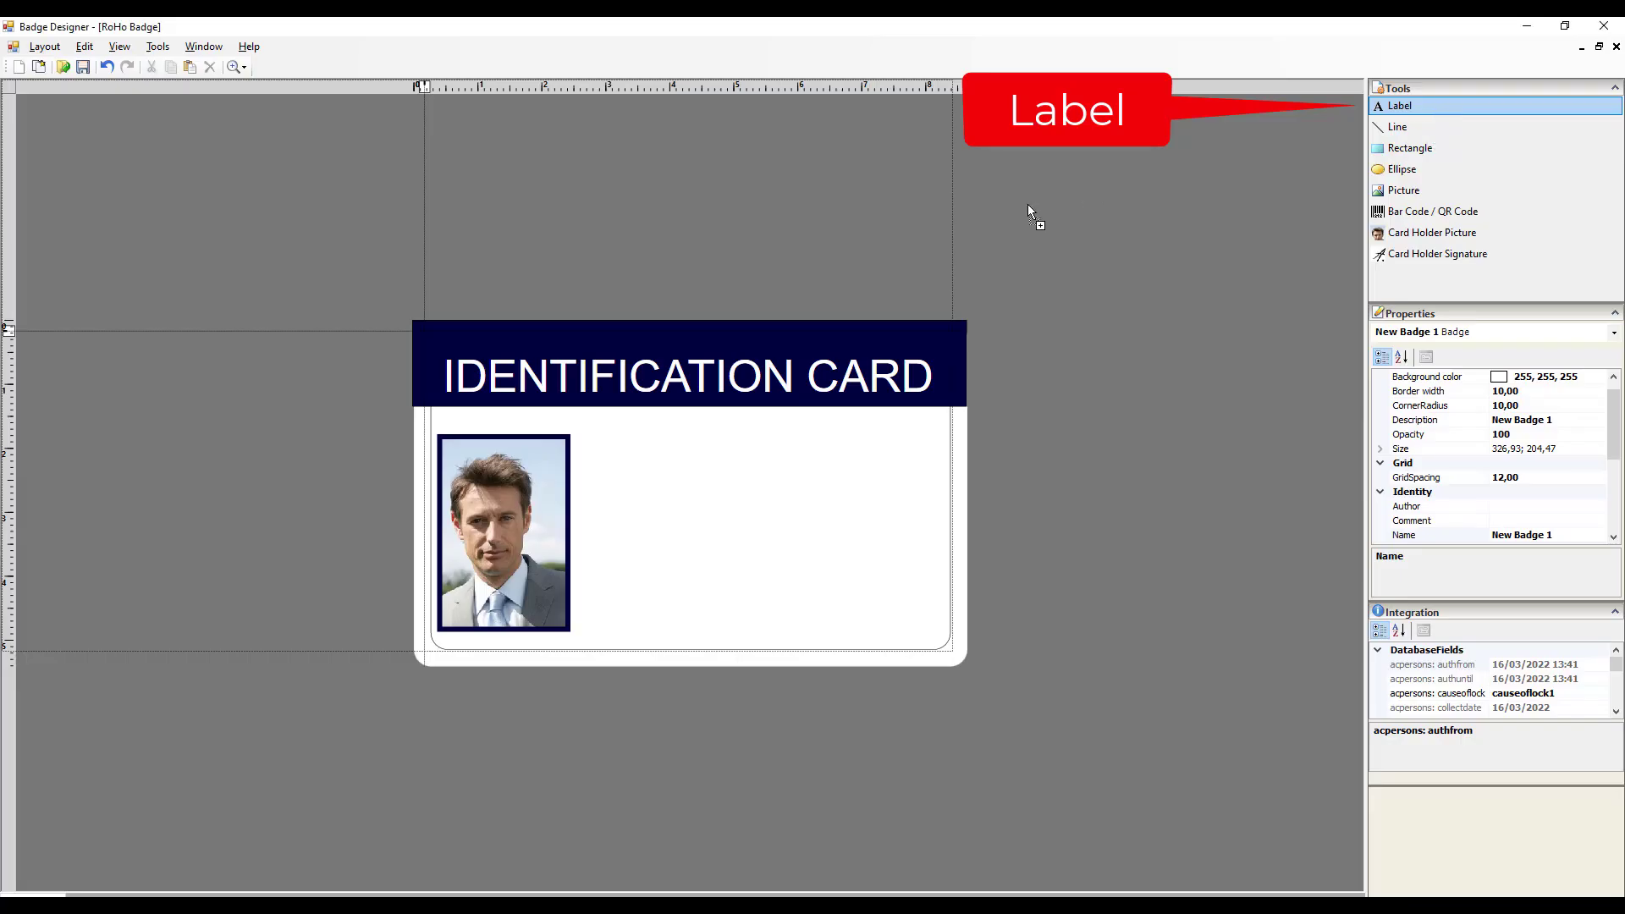
{"action": "left_click", "coordinate": [465, 469]}
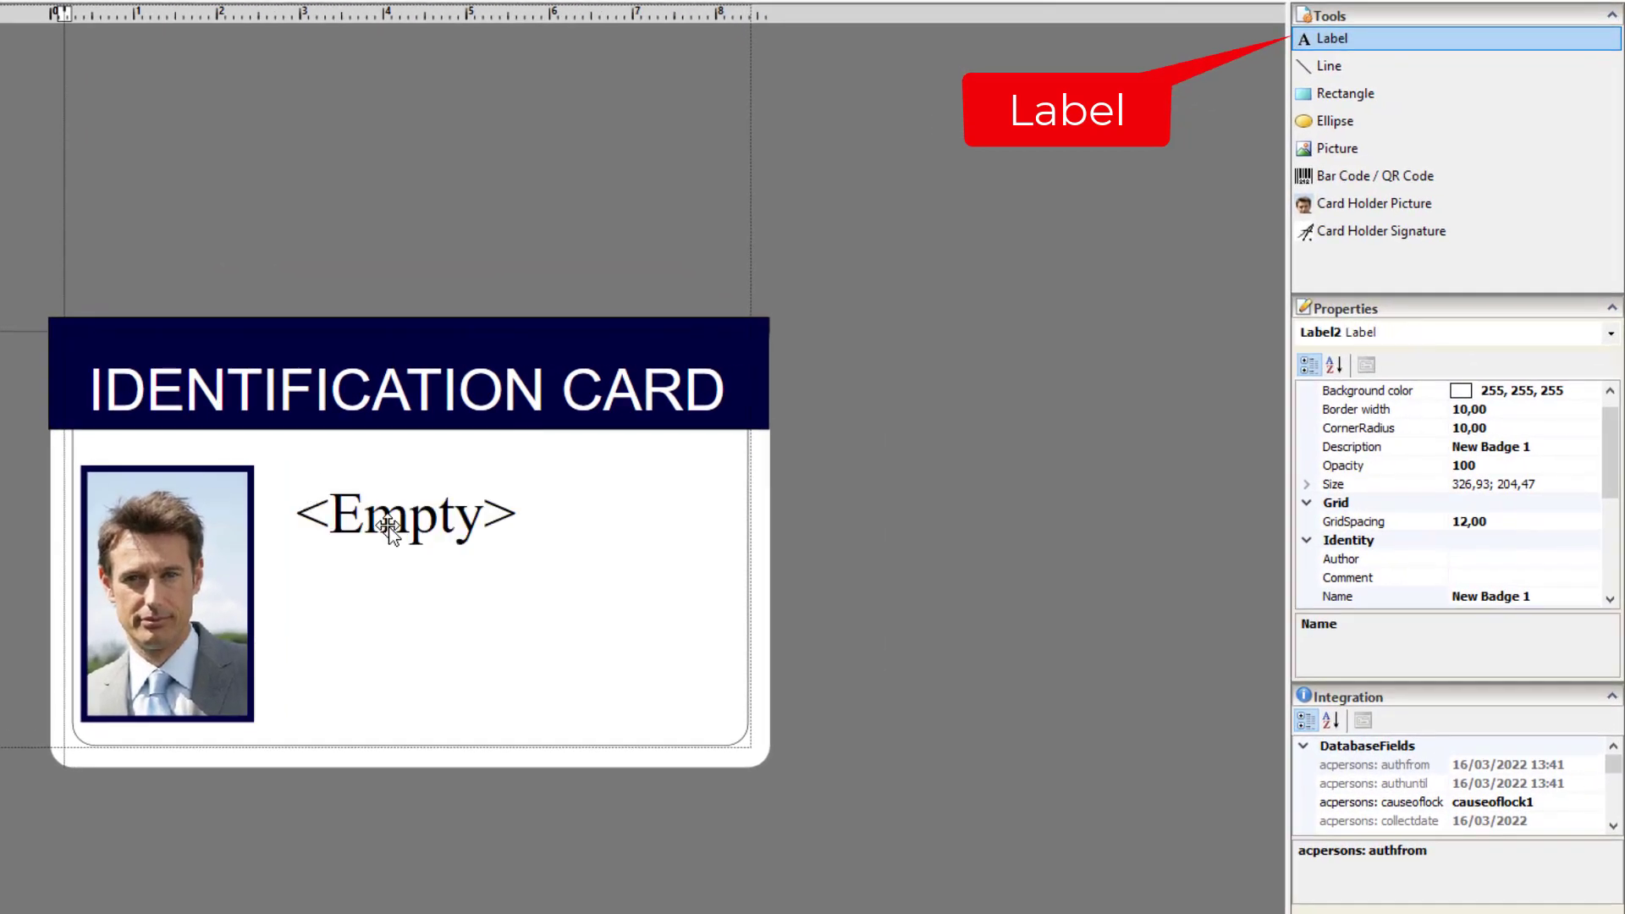
{"action": "scroll", "coordinate": [1569, 448], "scroll_direction": "up", "scroll_amount": 3}
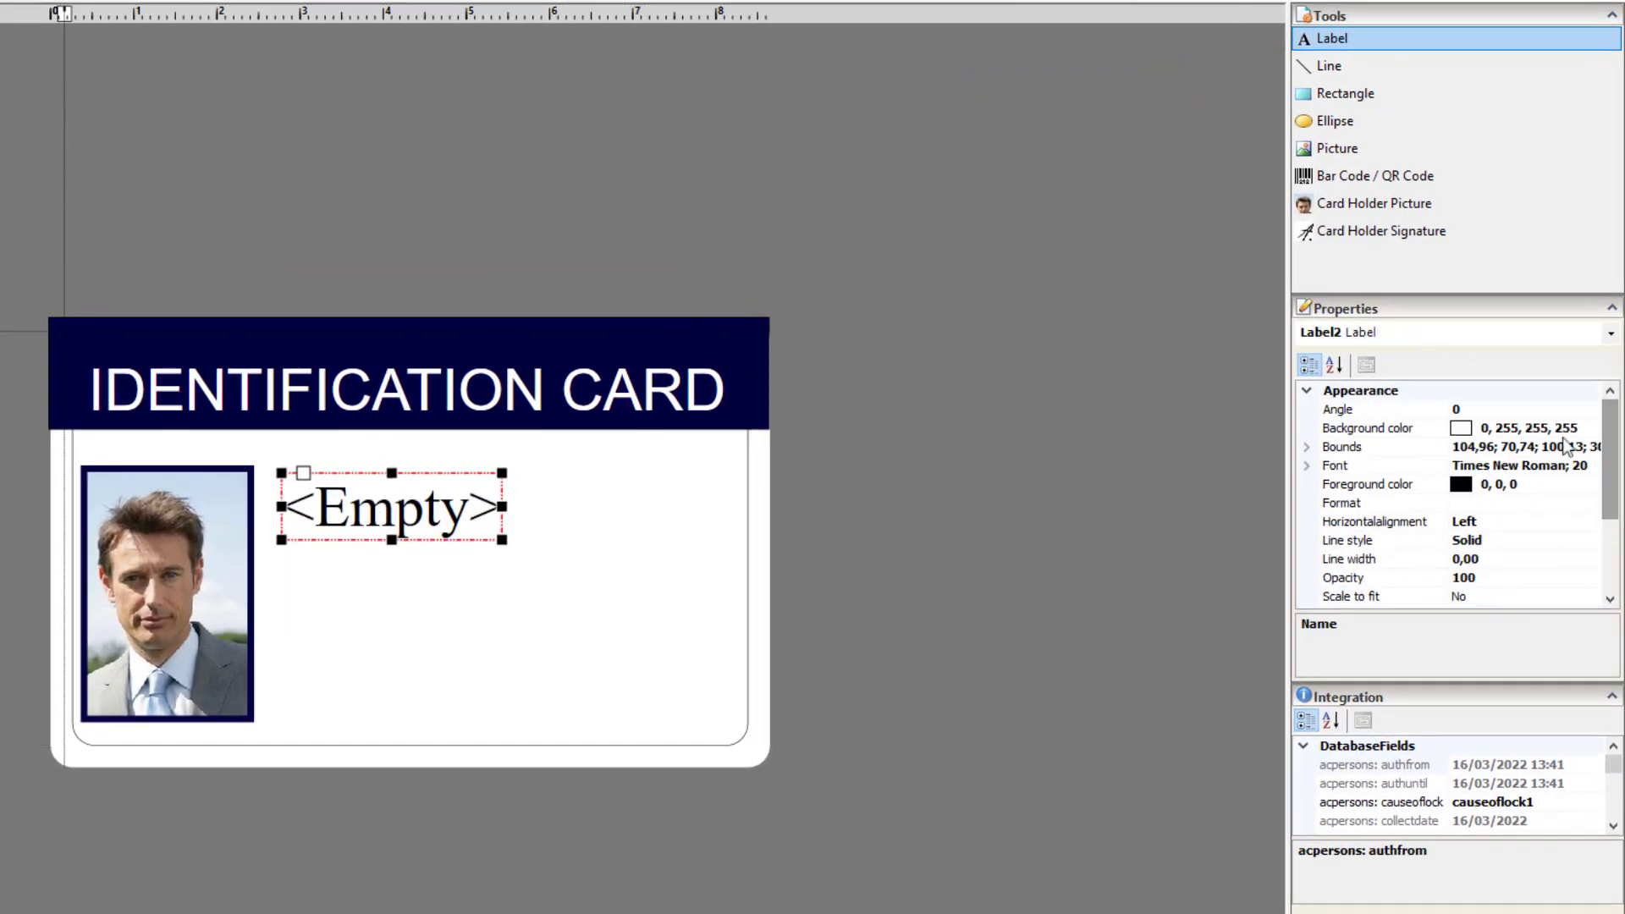
{"action": "left_click", "coordinate": [1308, 466]}
{"action": "left_click", "coordinate": [1572, 496]}
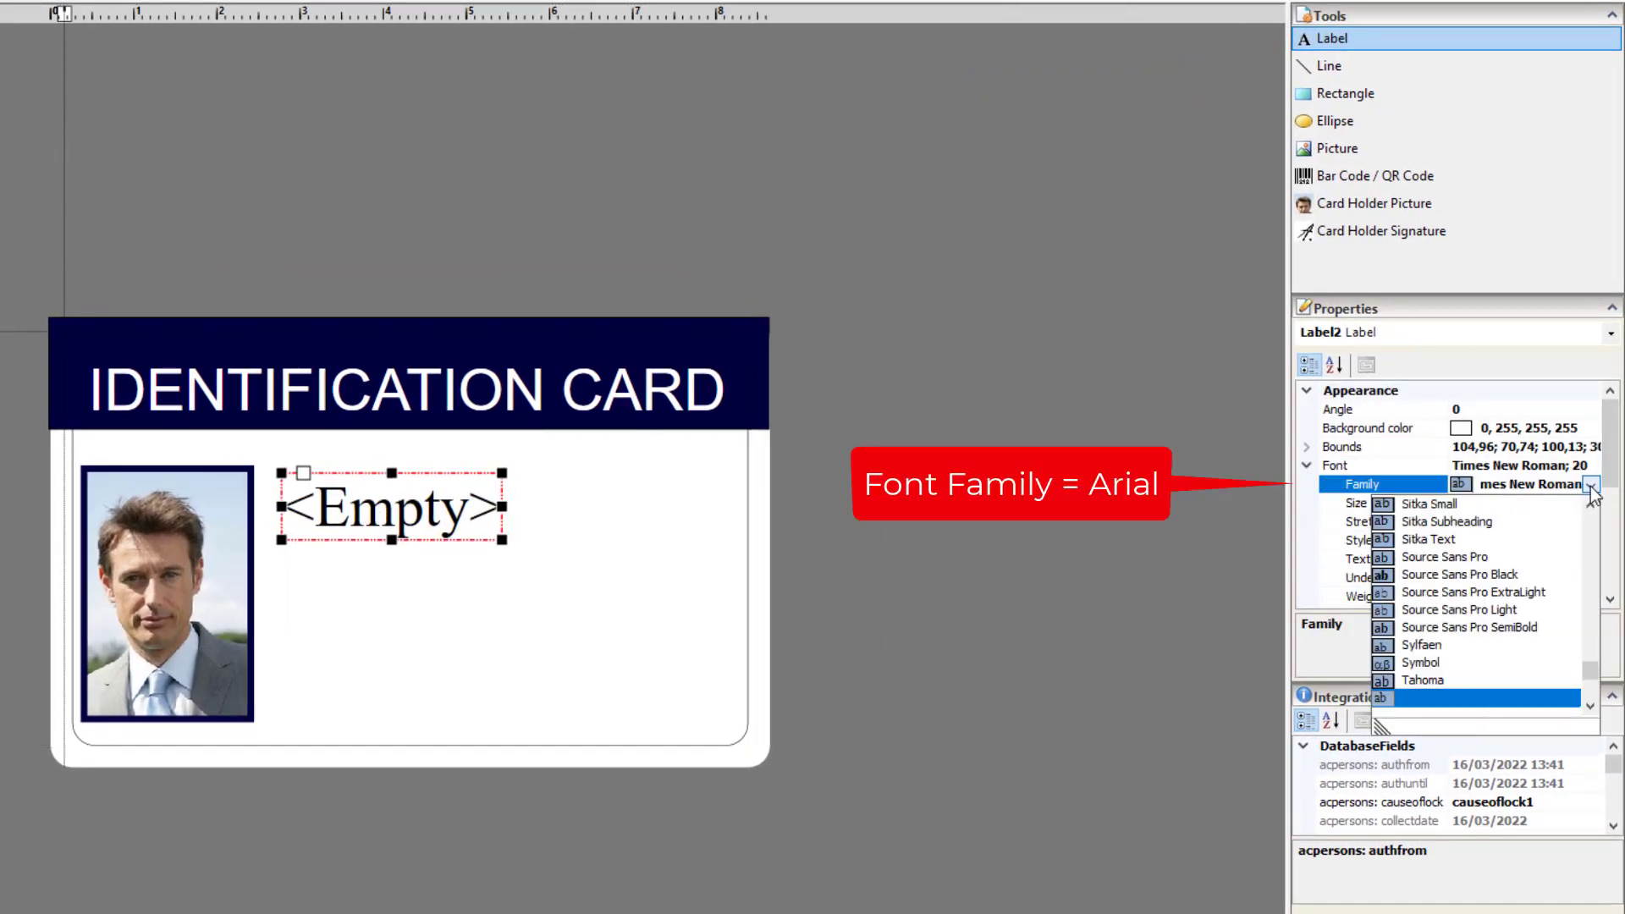
{"action": "scroll", "coordinate": [1569, 508], "scroll_direction": "up", "scroll_amount": 2}
{"action": "left_click", "coordinate": [1527, 505]}
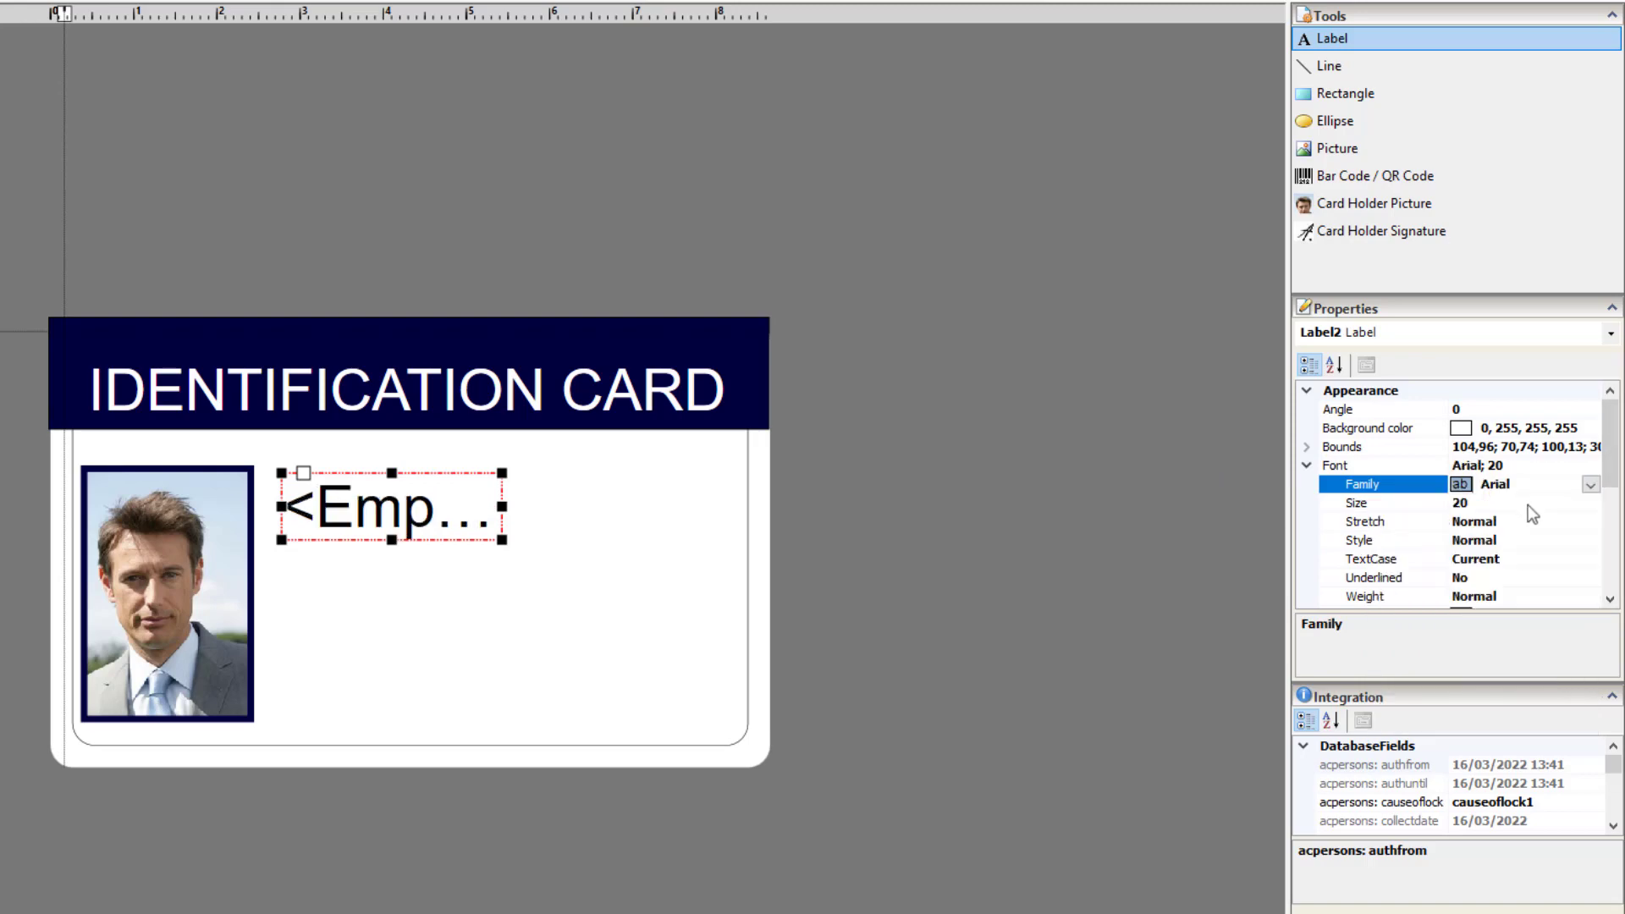
Set the second label's font size to 8 and its weight to SemiBold
{"action": "left_click", "coordinate": [1527, 505]}
{"action": "left_click", "coordinate": [1457, 505]}
{"action": "type", "text": "8"}
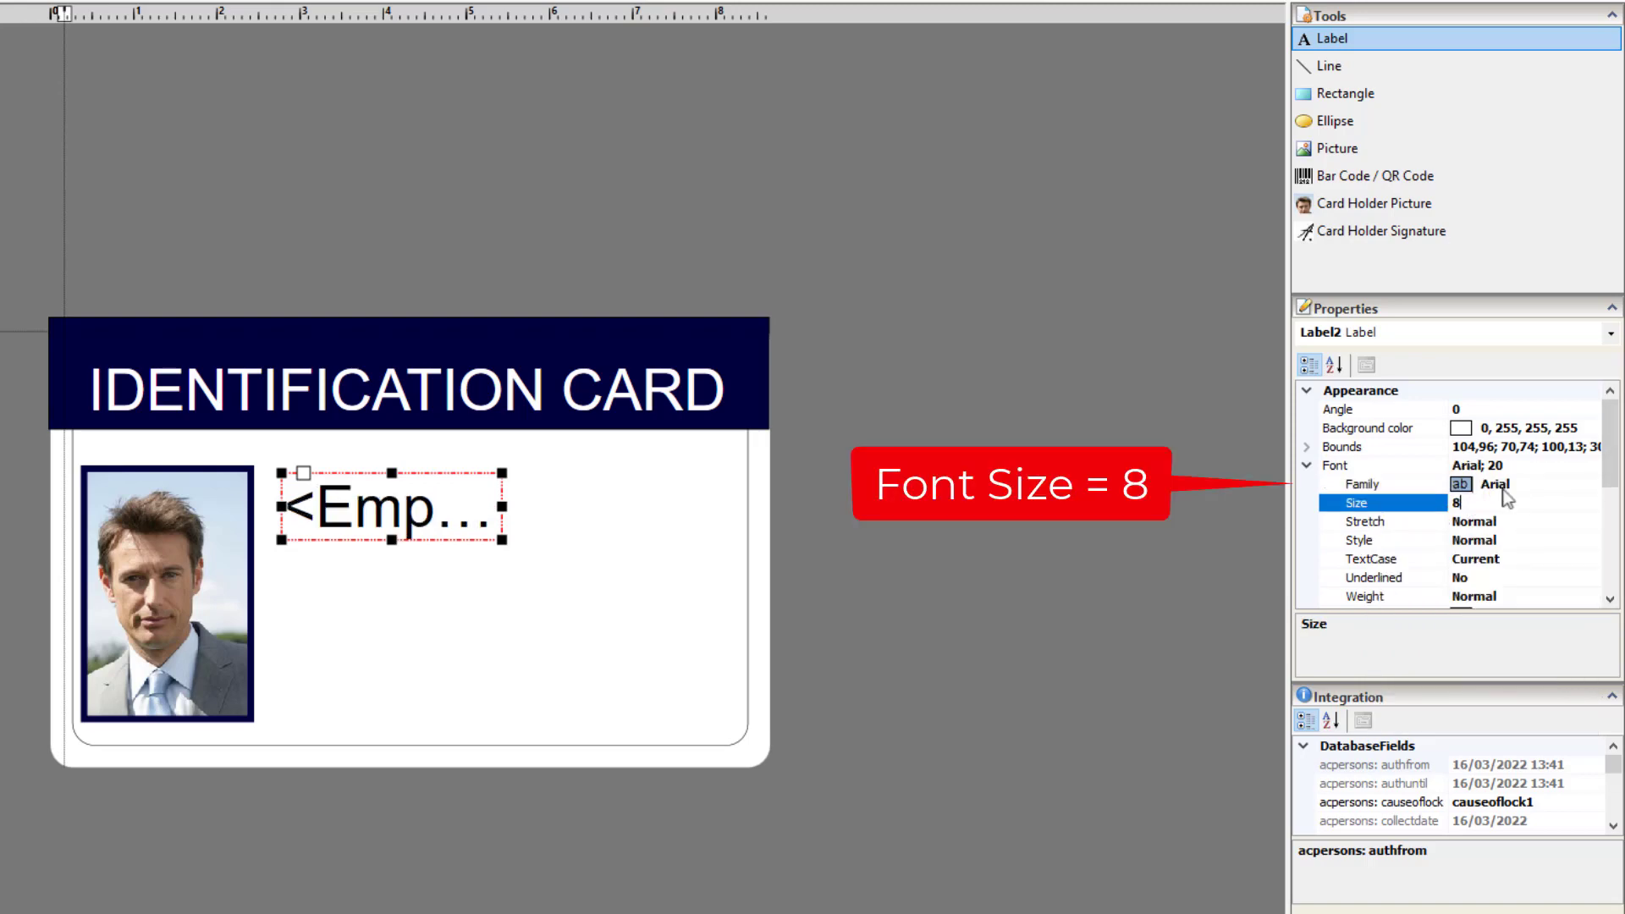
{"action": "left_click_drag", "start_coordinate": [1612, 465], "coordinate": [1611, 480]}
{"action": "left_click", "coordinate": [1488, 559]}
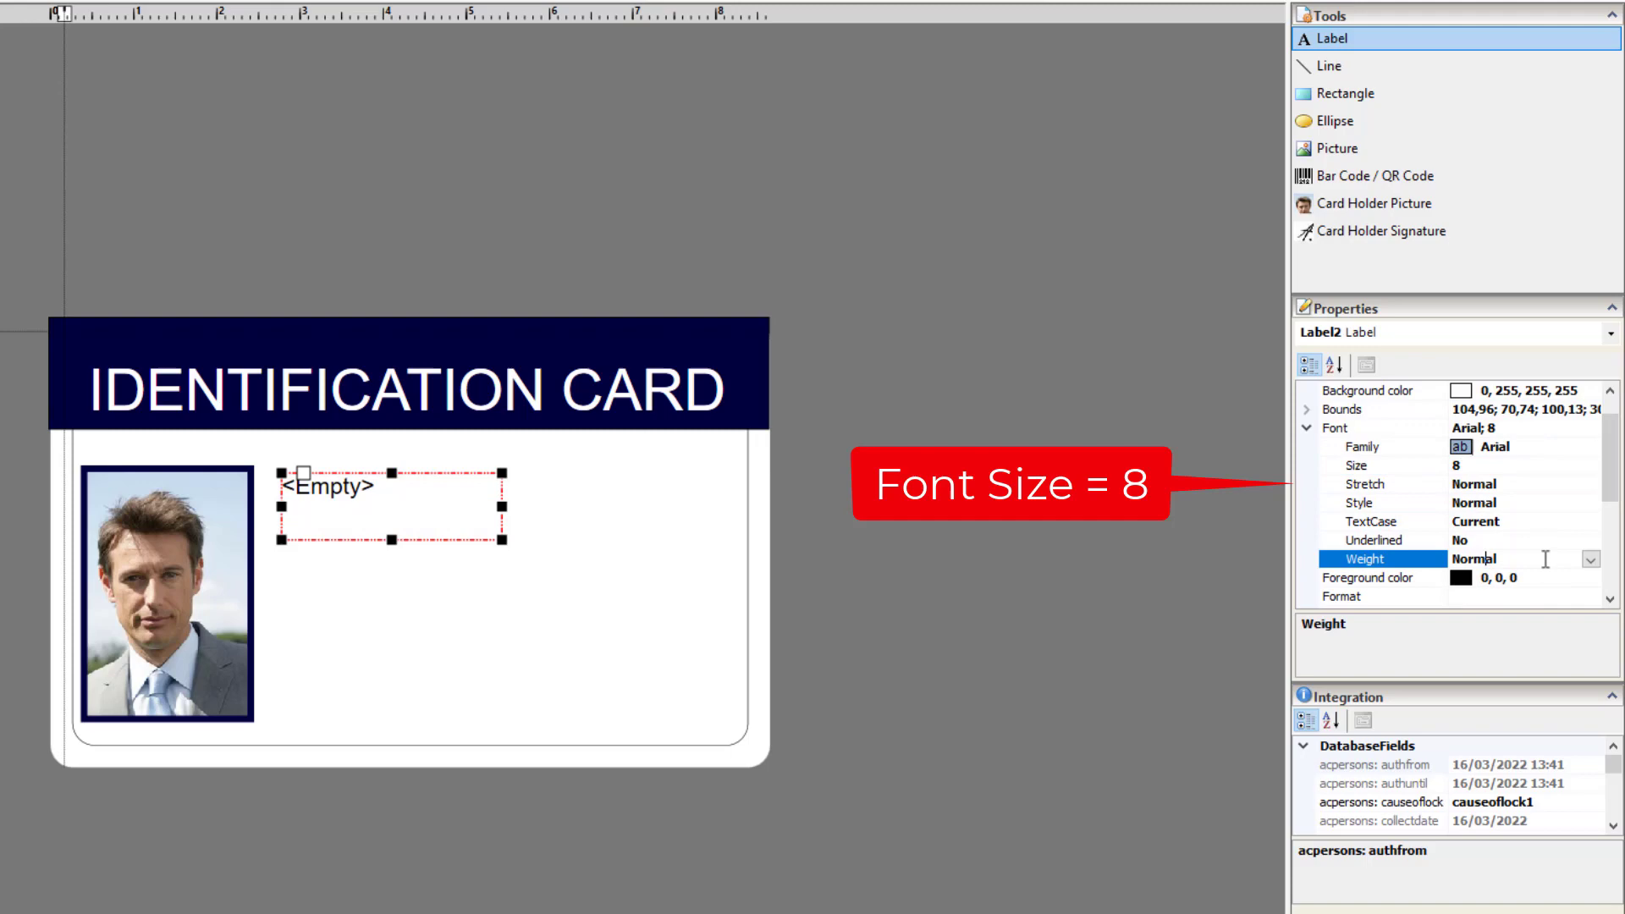
{"action": "left_click", "coordinate": [1591, 560]}
{"action": "left_click", "coordinate": [1531, 666]}
Set the second label's foreground color to gray (128, 128, 128)
{"action": "left_click", "coordinate": [1589, 582]}
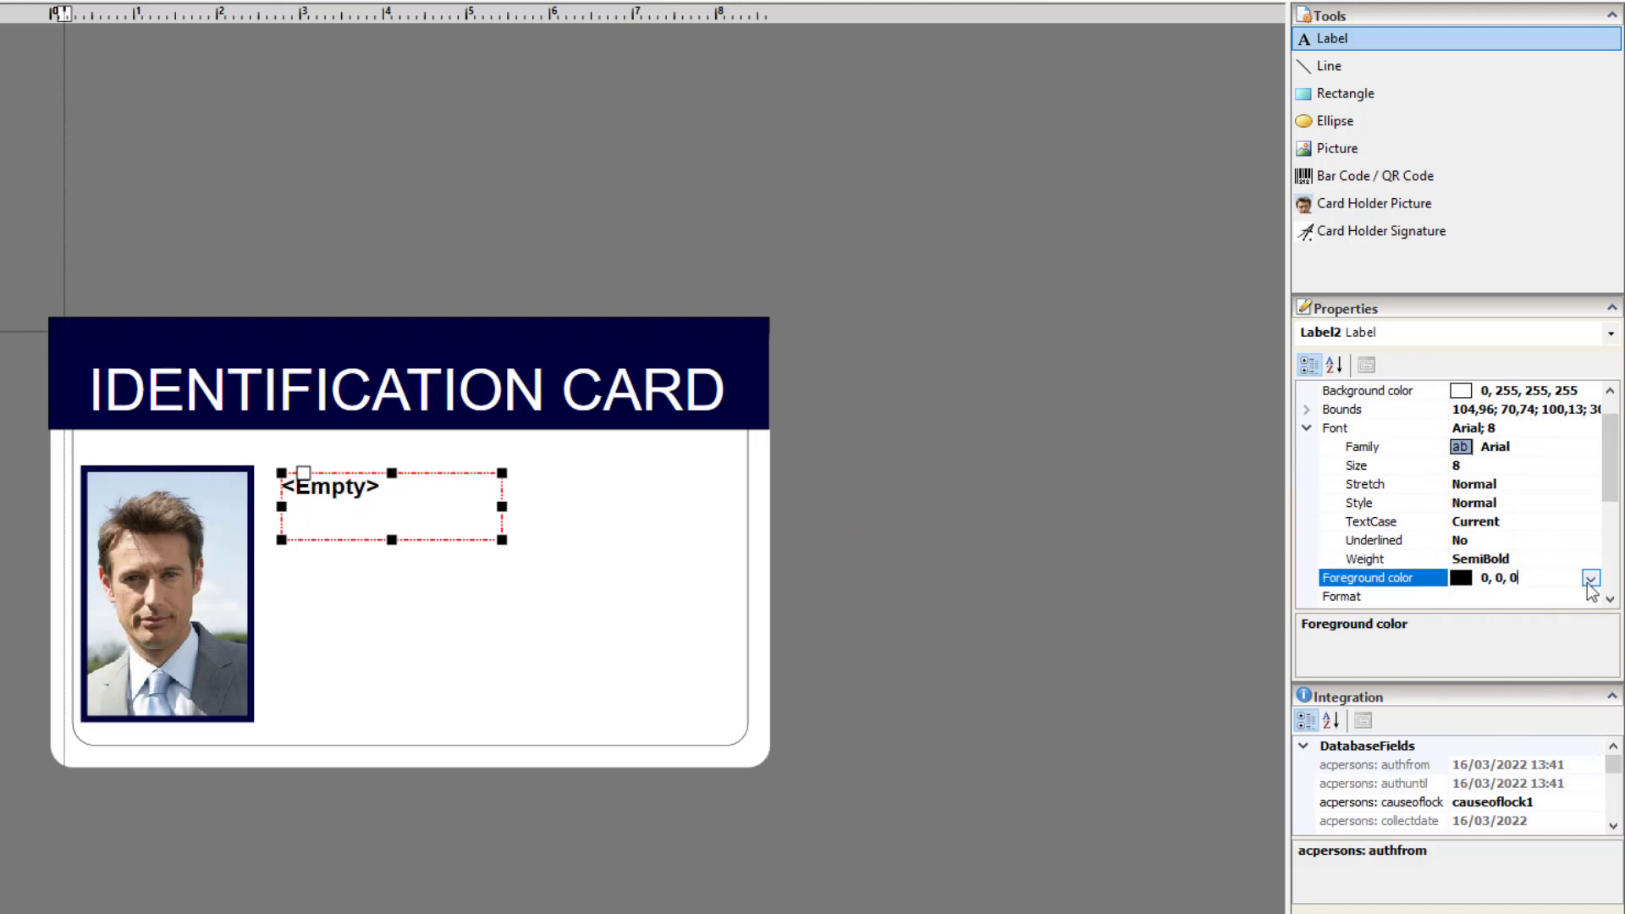
{"action": "left_click", "coordinate": [1590, 580]}
{"action": "left_click", "coordinate": [1400, 710]}
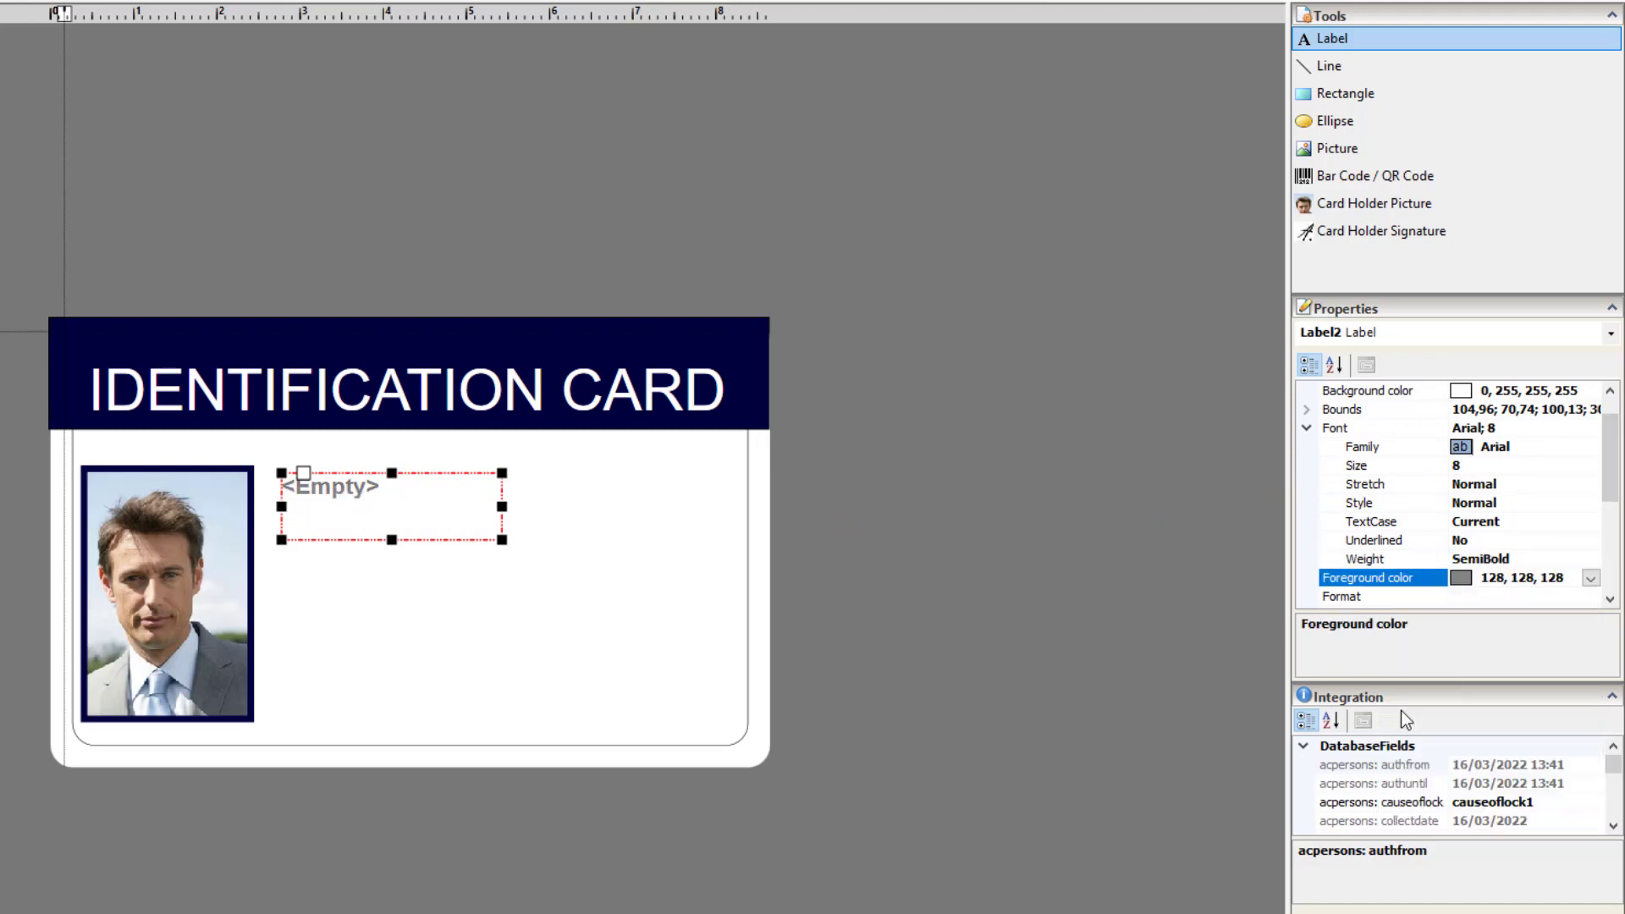
Shrink the empty label beside the photo to about 77 by 13 and set its starting position to 105;70
{"action": "left_click_drag", "start_coordinate": [394, 533], "coordinate": [398, 506]}
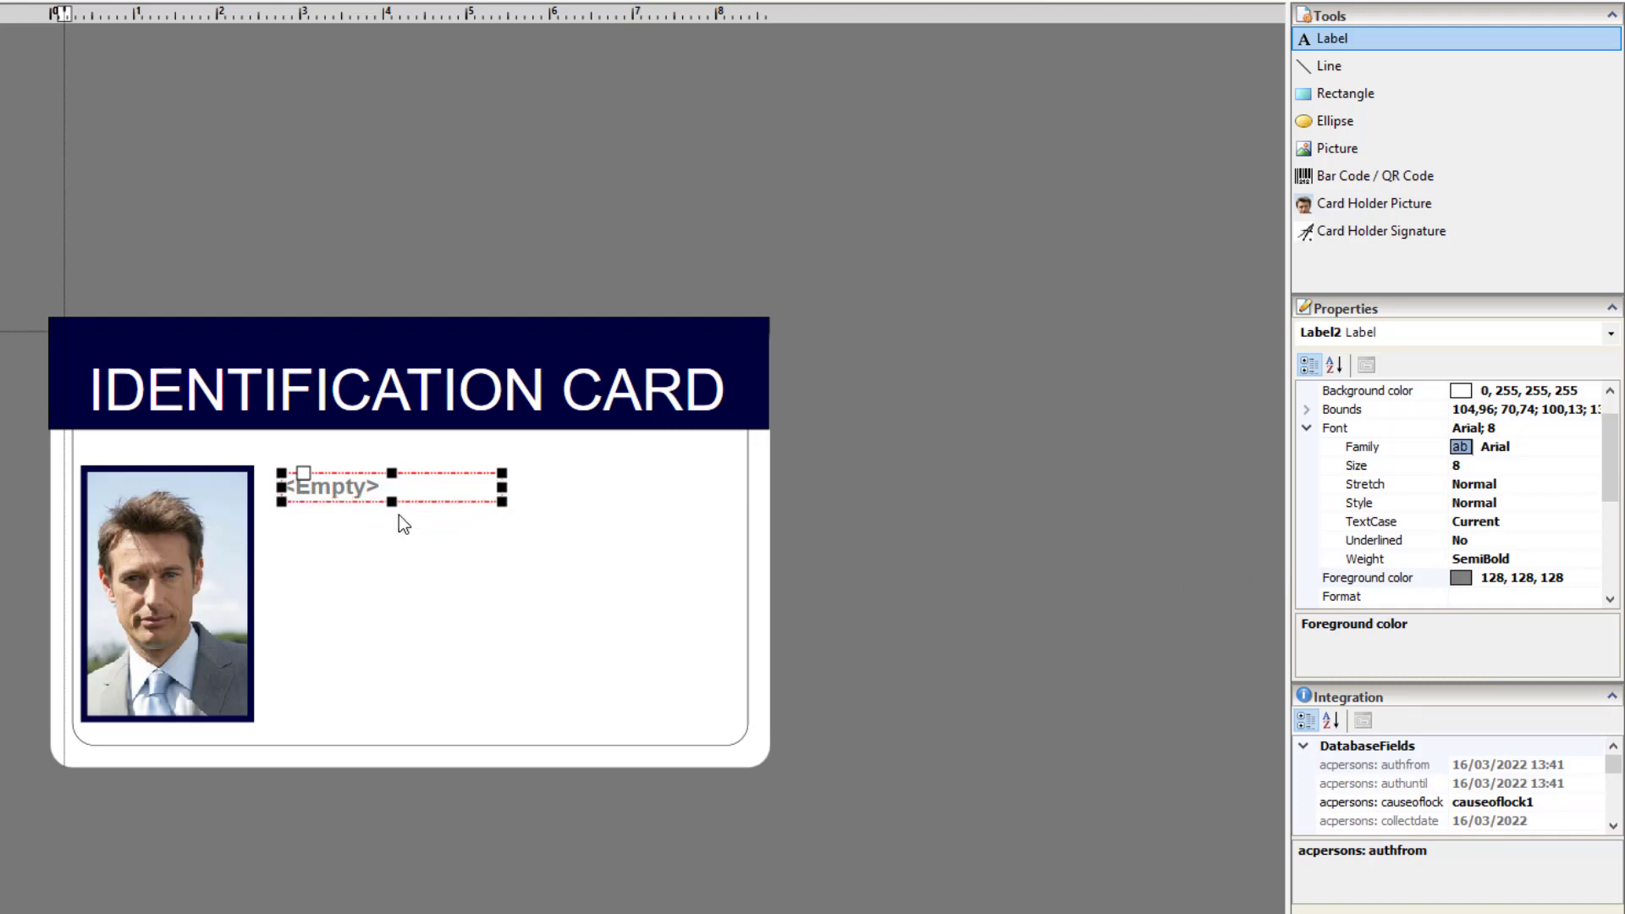
{"action": "left_click_drag", "start_coordinate": [502, 504], "coordinate": [451, 501]}
{"action": "left_click", "coordinate": [1453, 408]}
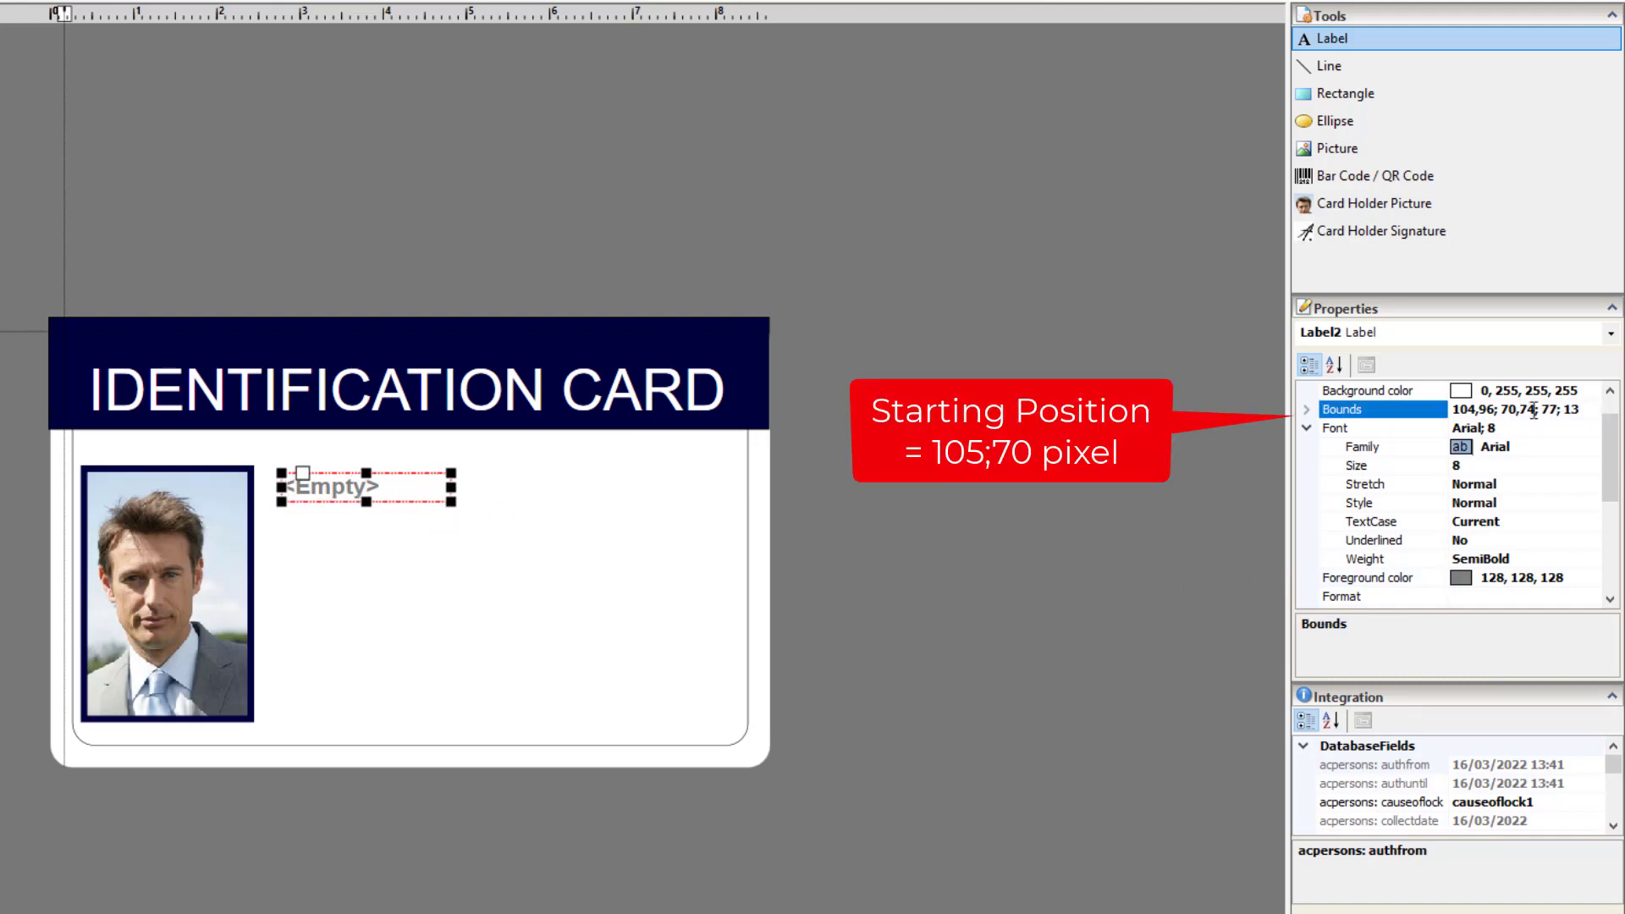
{"action": "left_click_drag", "start_coordinate": [1452, 409], "coordinate": [1529, 432]}
{"action": "type", "text": "105;7"}
Copy the empty label and place the pasted duplicate directly beneath the original
{"action": "left_click", "coordinate": [376, 480]}
{"action": "right_click", "coordinate": [403, 490]}
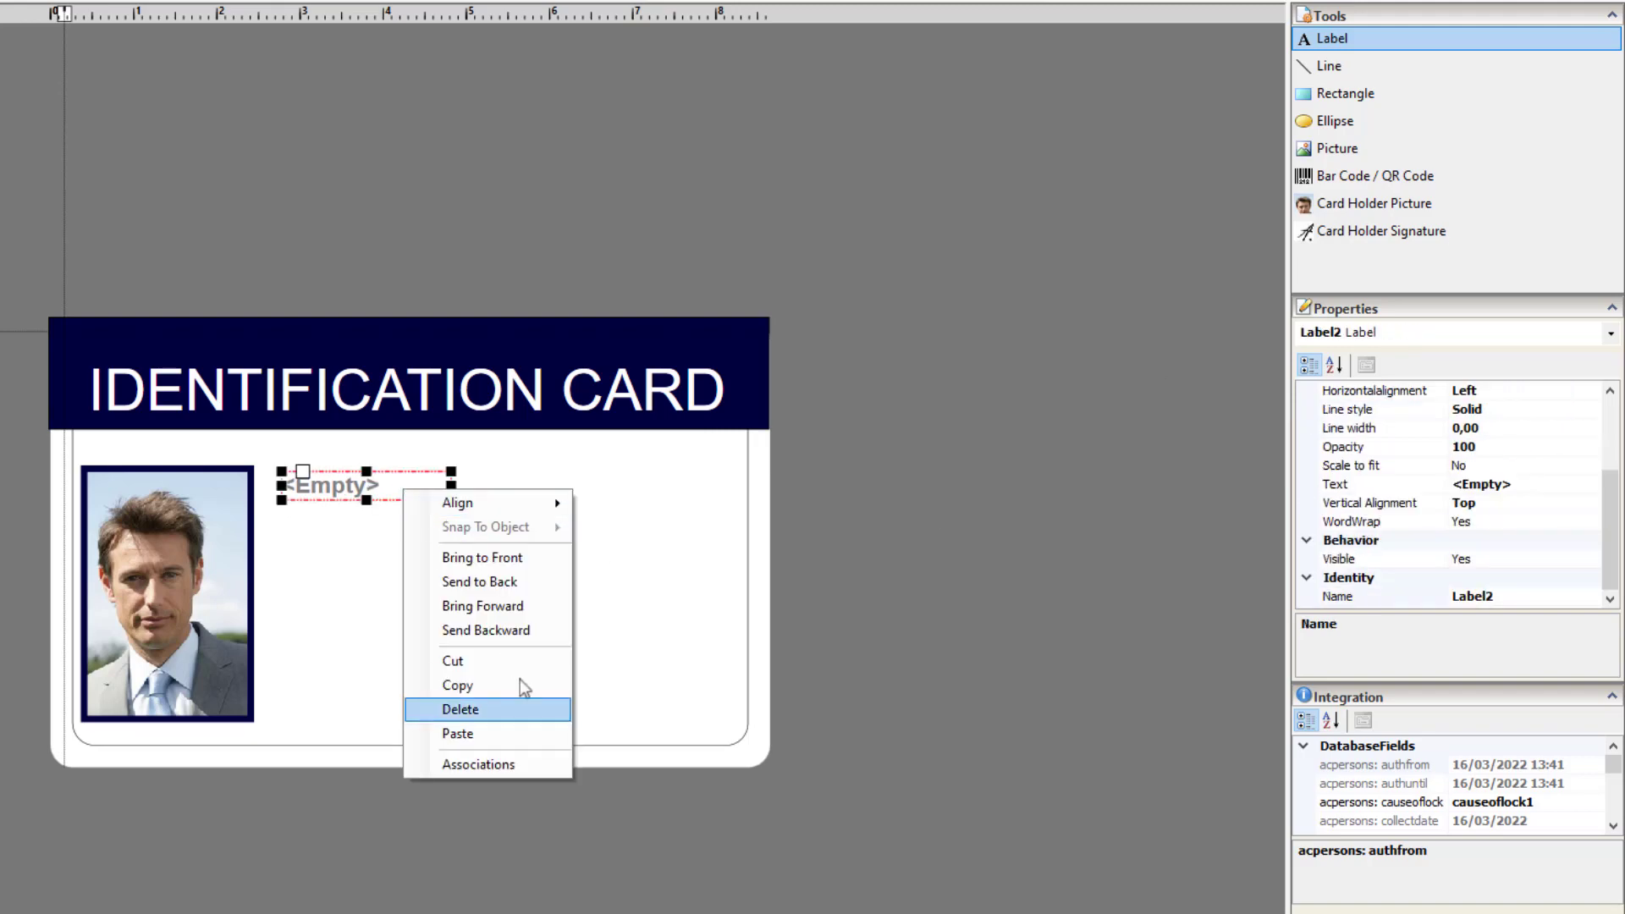
{"action": "left_click", "coordinate": [516, 685]}
{"action": "right_click", "coordinate": [460, 594]}
{"action": "left_click", "coordinate": [500, 838]}
{"action": "left_click_drag", "start_coordinate": [420, 580], "coordinate": [322, 525]}
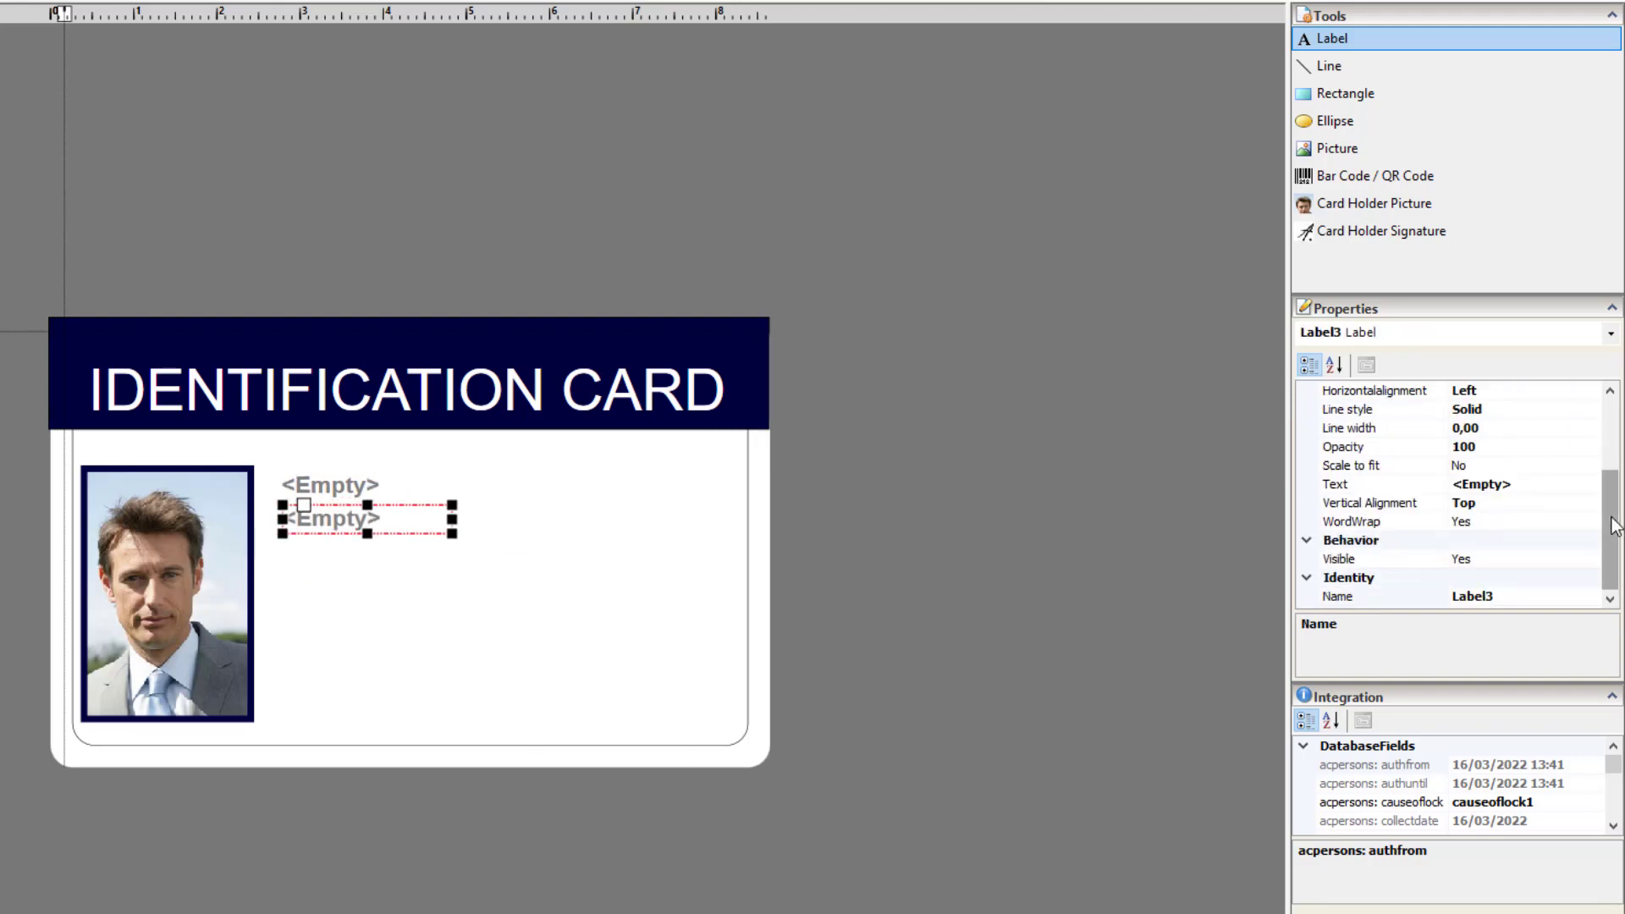
Set the duplicated label's bounds to 105;85; 77; 13
{"action": "left_click_drag", "start_coordinate": [1612, 517], "coordinate": [1613, 446]}
{"action": "left_click_drag", "start_coordinate": [1536, 447], "coordinate": [1460, 449]}
{"action": "type", "text": "105;85; 77; 13"}
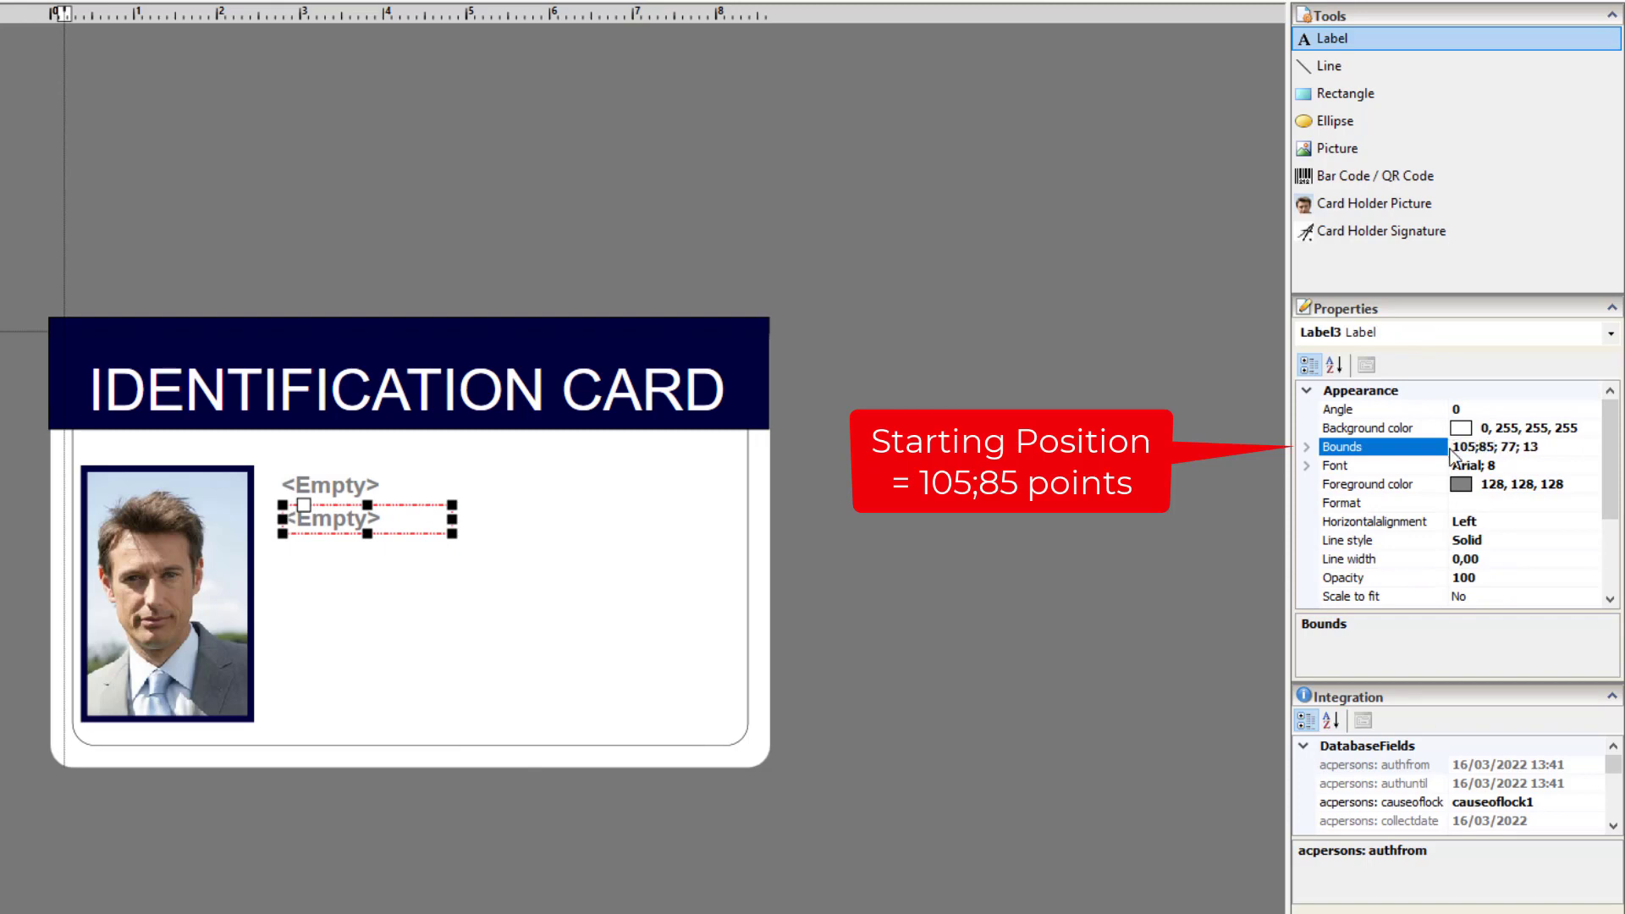
Paste a third copy of the label below the other two and set its starting position to 105;100
{"action": "right_click", "coordinate": [341, 557]}
{"action": "left_click", "coordinate": [435, 803]}
{"action": "left_click_drag", "start_coordinate": [381, 579], "coordinate": [324, 562]}
{"action": "left_click_drag", "start_coordinate": [1613, 515], "coordinate": [1452, 448]}
{"action": "left_click", "coordinate": [1517, 447]}
{"action": "type", "text": "105;100"}
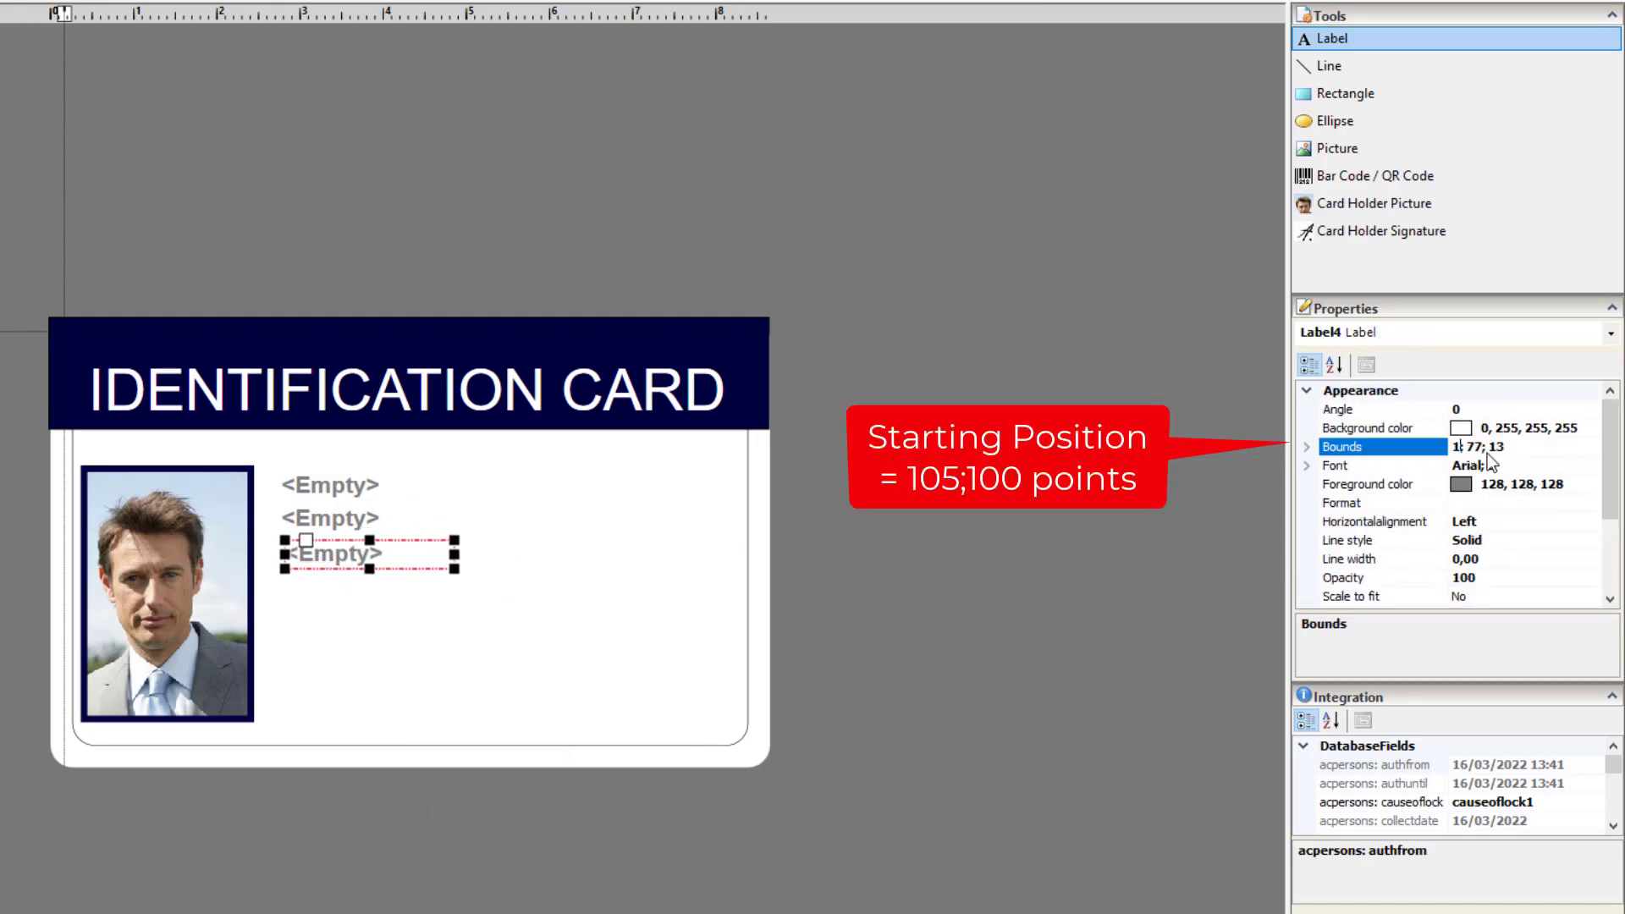
{"action": "left_click", "coordinate": [363, 637]}
Paste a fourth label beneath the third one and set its starting position to 105;115
{"action": "right_click", "coordinate": [310, 581]}
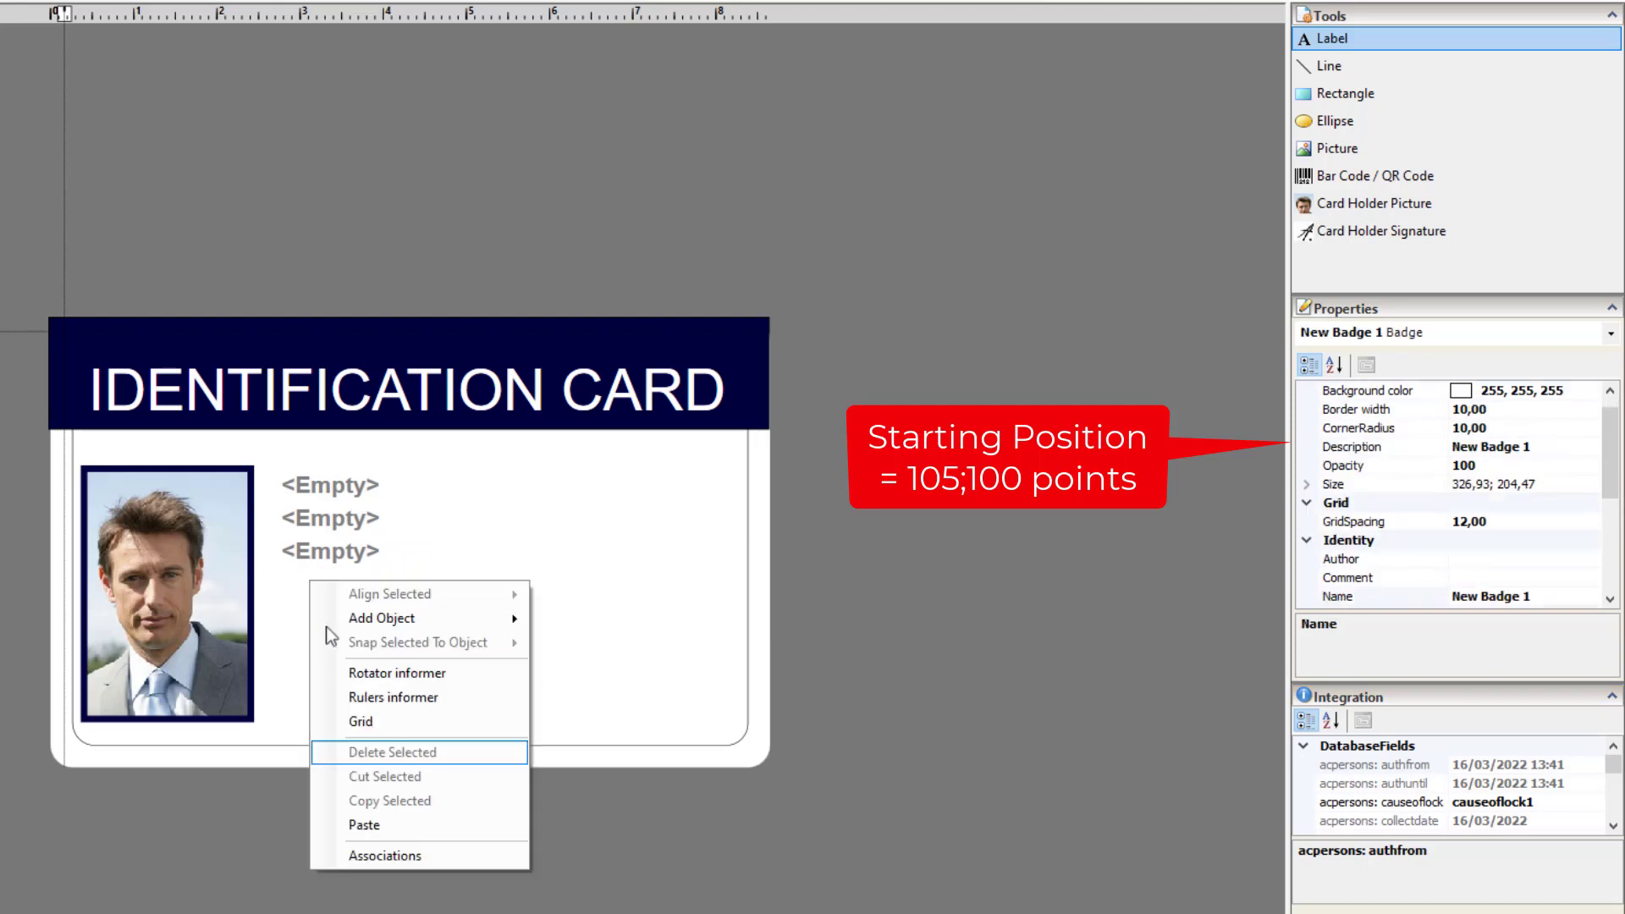
{"action": "left_click", "coordinate": [364, 828]}
{"action": "left_click_drag", "start_coordinate": [380, 597], "coordinate": [354, 589]}
{"action": "left_click_drag", "start_coordinate": [1612, 479], "coordinate": [1617, 404]}
{"action": "left_click", "coordinate": [1543, 447]}
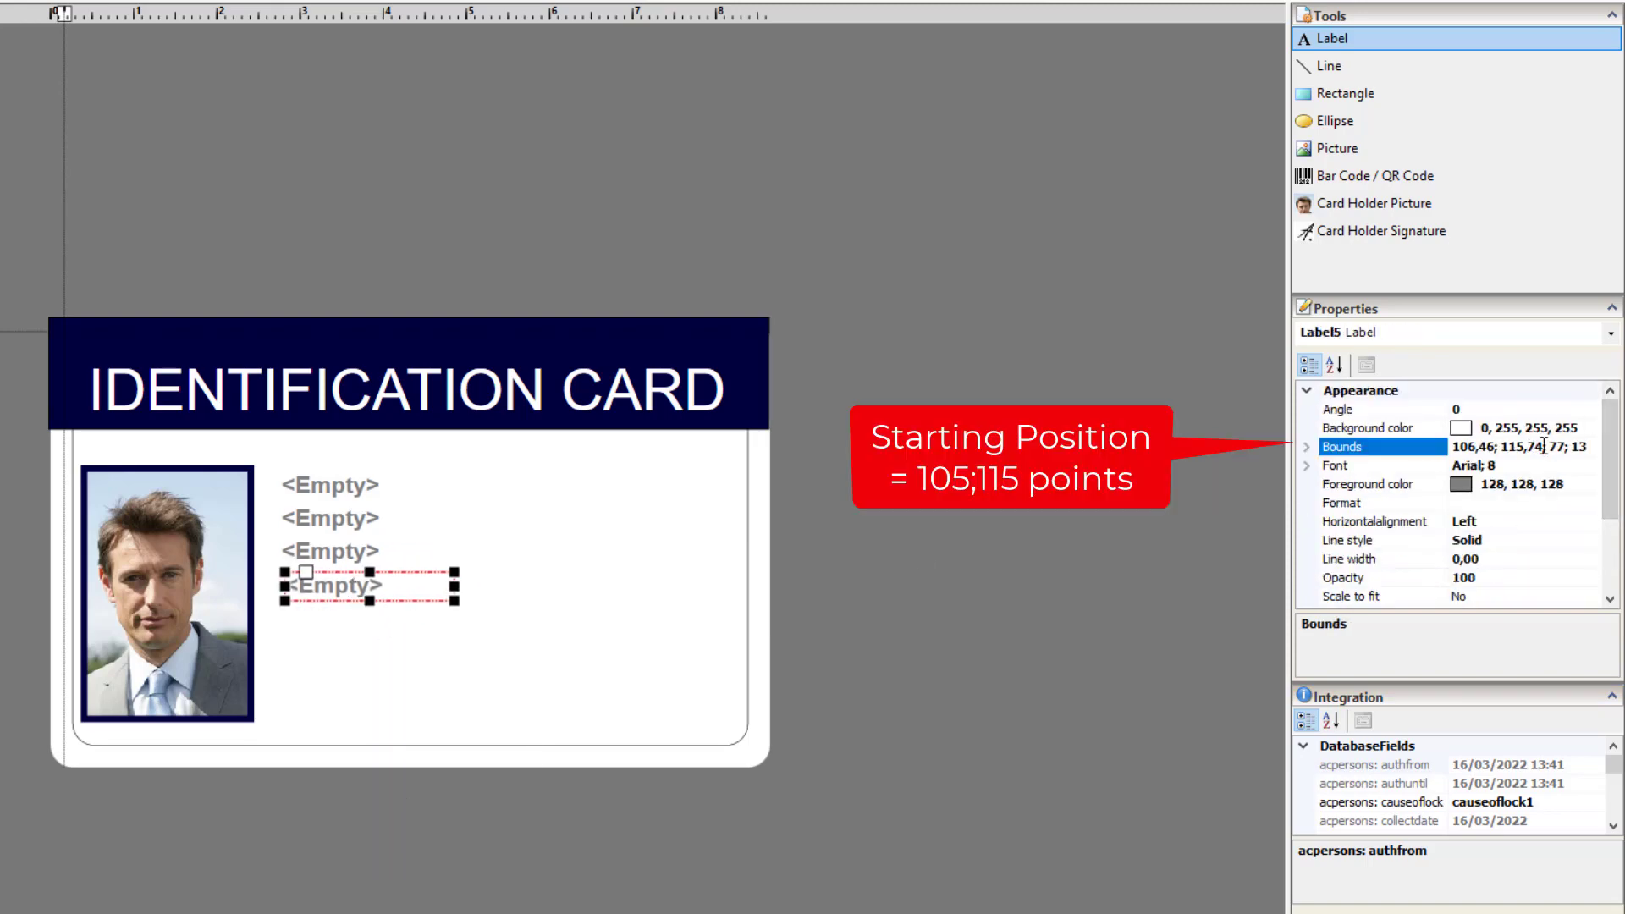
{"action": "left_click_drag", "start_coordinate": [1545, 447], "coordinate": [1380, 450]}
{"action": "type", "text": "105;115"}
{"action": "left_click", "coordinate": [354, 649]}
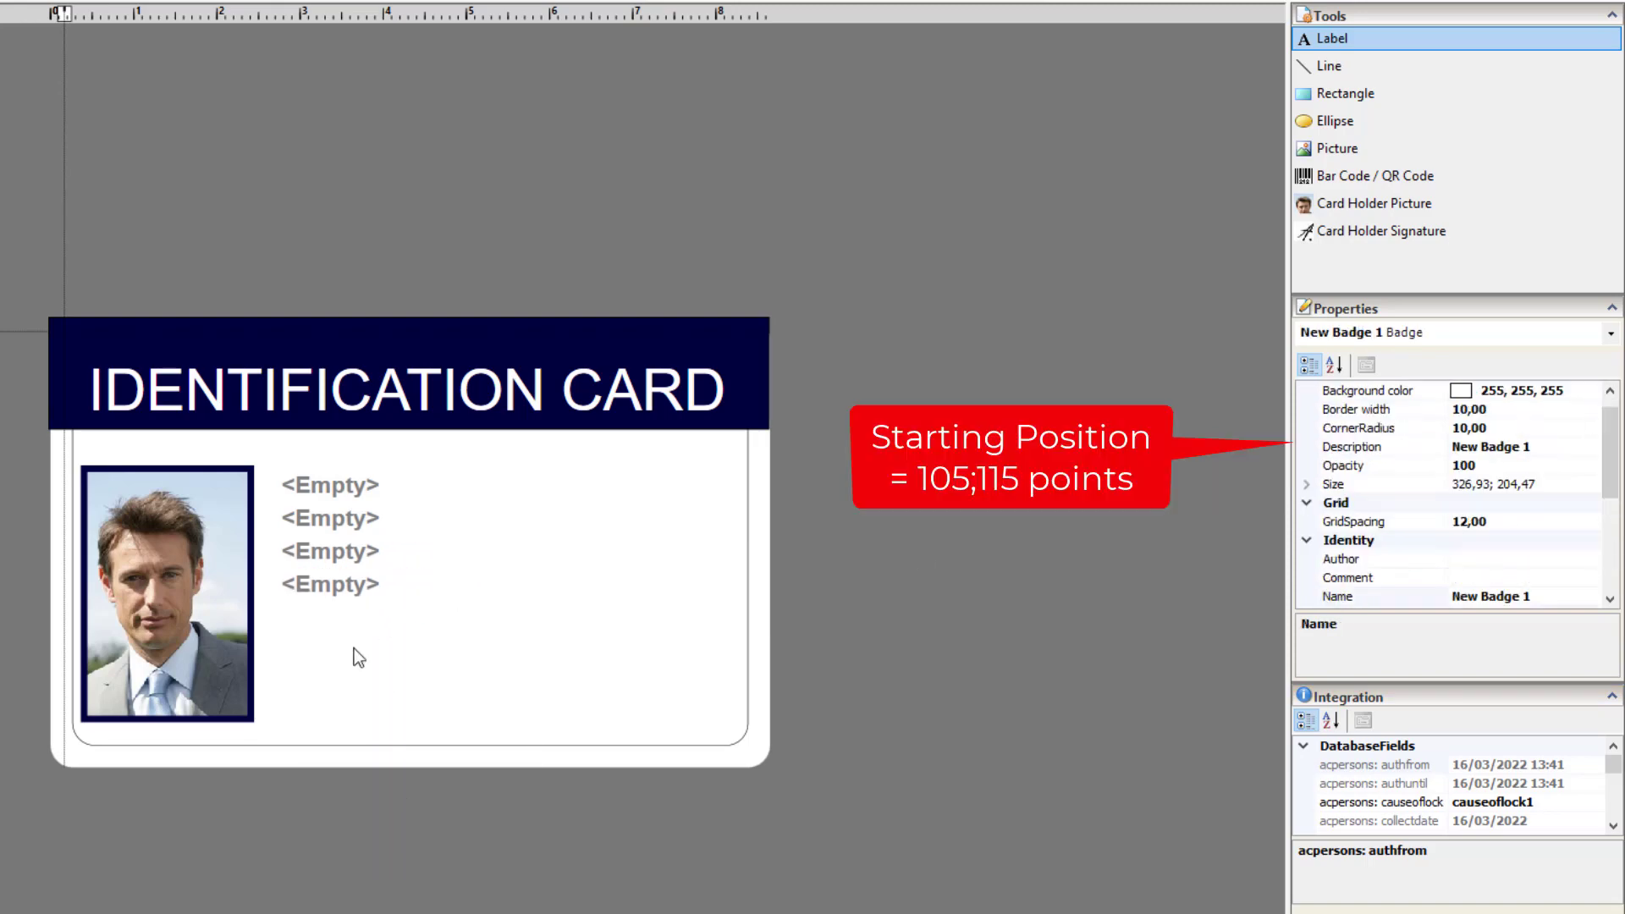
Paste a fifth label at the end of the column and set its starting position to 105;130
{"action": "right_click", "coordinate": [354, 649]}
{"action": "left_click", "coordinate": [389, 886]}
{"action": "left_click", "coordinate": [1529, 448]}
{"action": "left_click_drag", "start_coordinate": [1613, 504], "coordinate": [1451, 452]}
{"action": "type", "text": "105;130"}
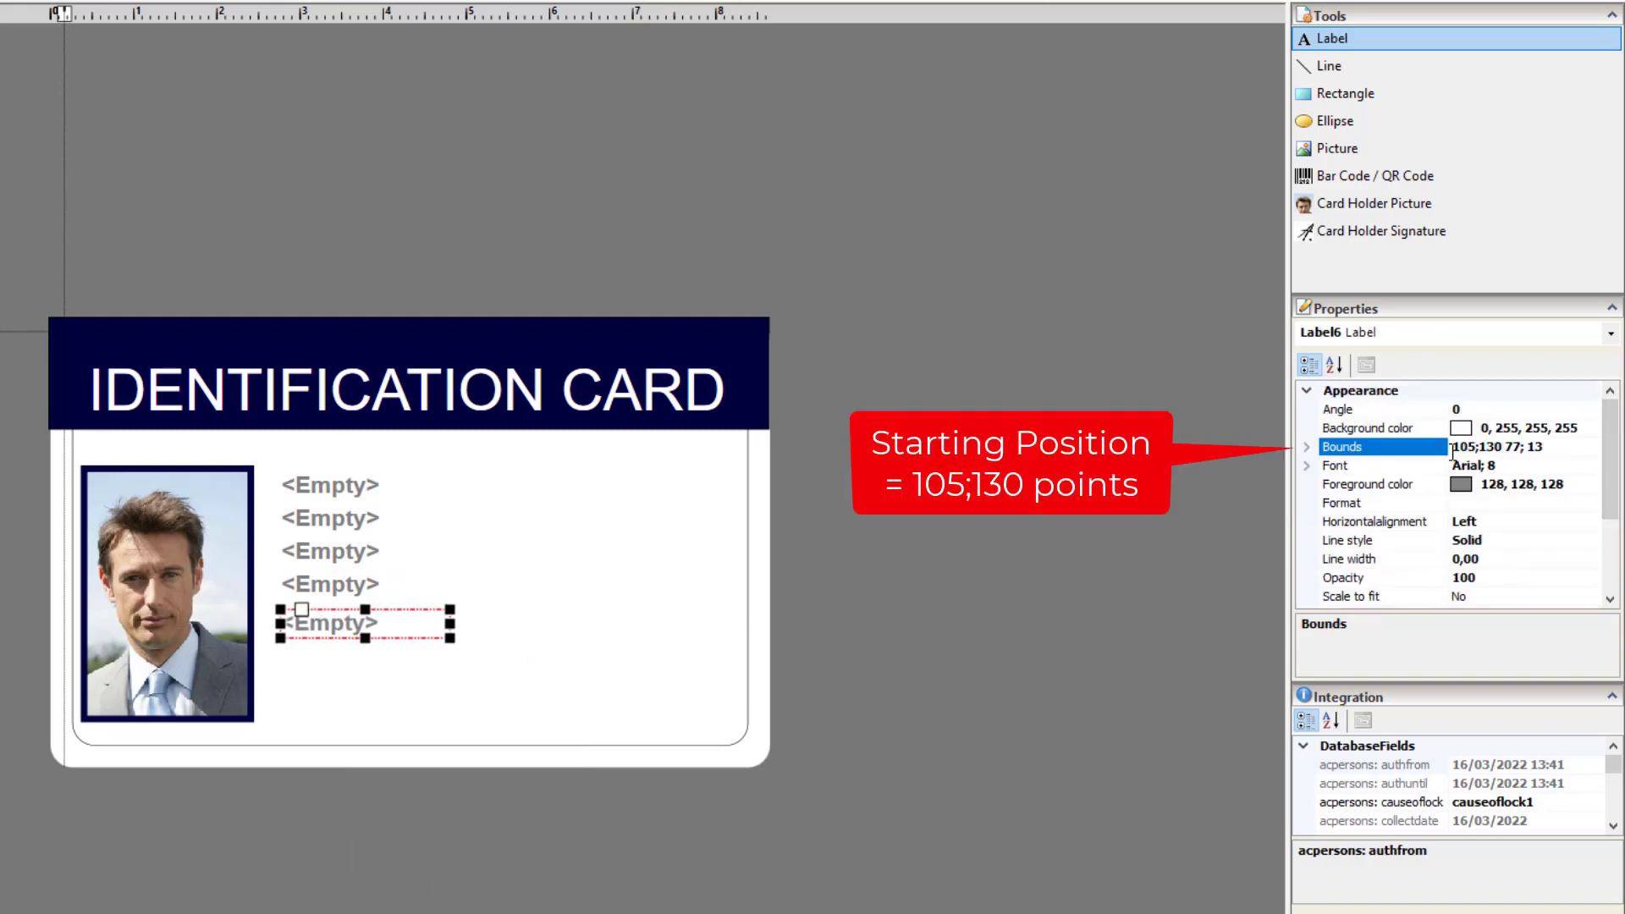
{"action": "key", "text": "Return"}
{"action": "left_click", "coordinate": [471, 716]}
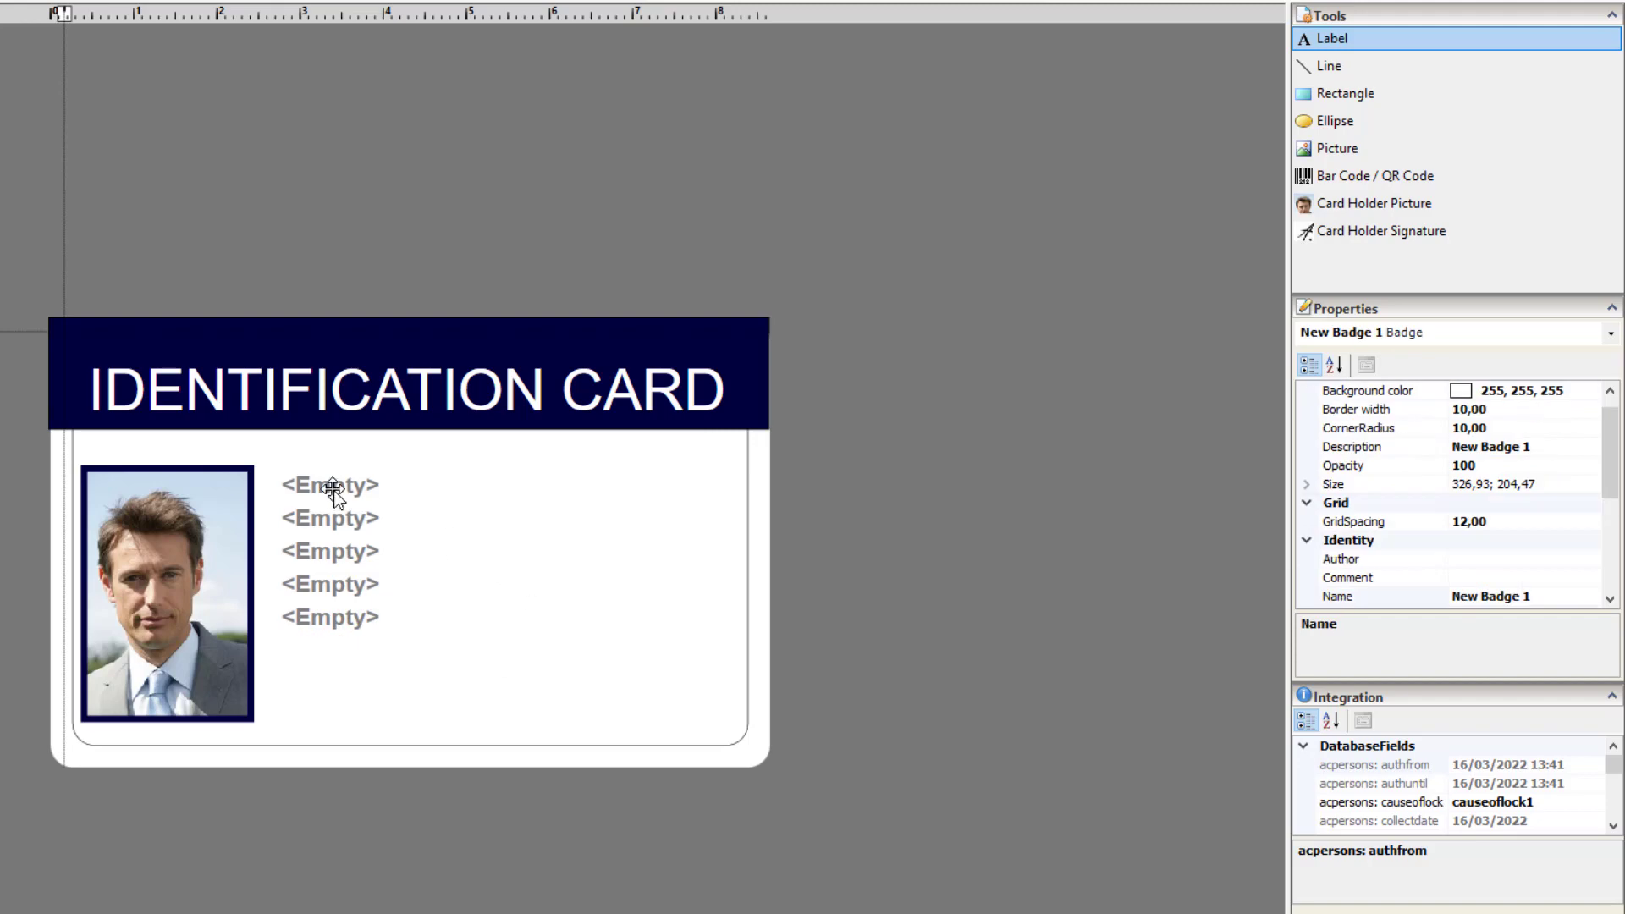
Set the text of the topmost empty label beside the photo to "Name:"
{"action": "left_click", "coordinate": [334, 484]}
{"action": "scroll", "coordinate": [1612, 538], "scroll_direction": "down", "scroll_amount": 3}
{"action": "left_click", "coordinate": [1445, 483]}
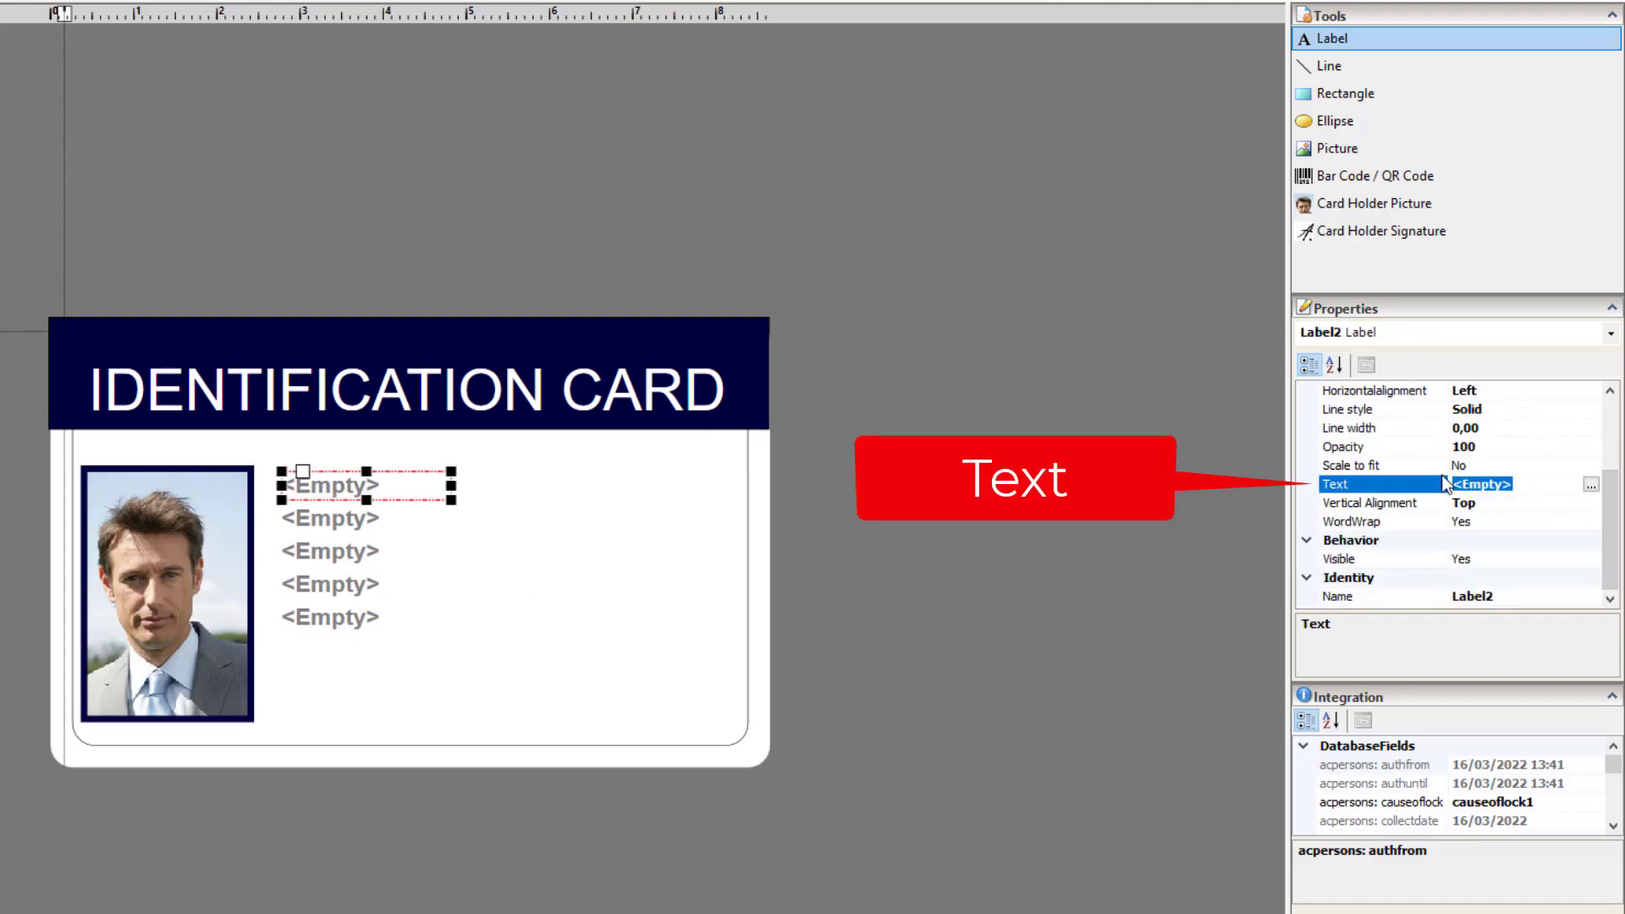
{"action": "type", "text": "Name:"}
{"action": "key", "text": "Return"}
Set the text of the second label in the column to "Dep.:"
{"action": "left_click", "coordinate": [322, 518]}
{"action": "left_click", "coordinate": [1566, 485]}
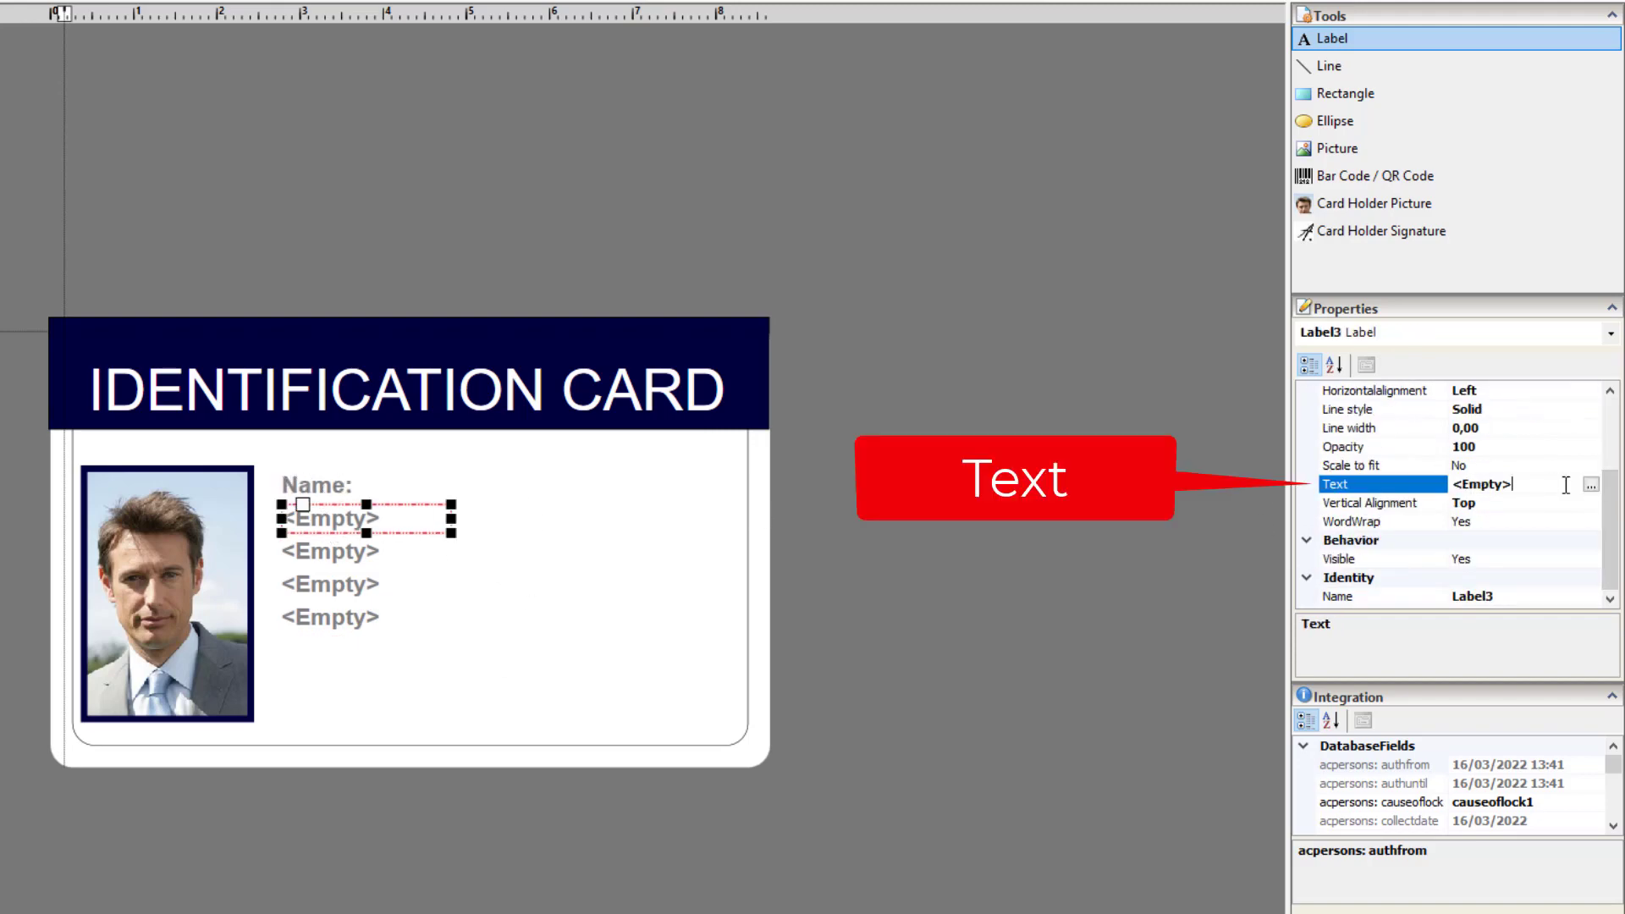
{"action": "key", "text": "ctrl+a"}
{"action": "type", "text": "Dep.:"}
{"action": "key", "text": "Return"}
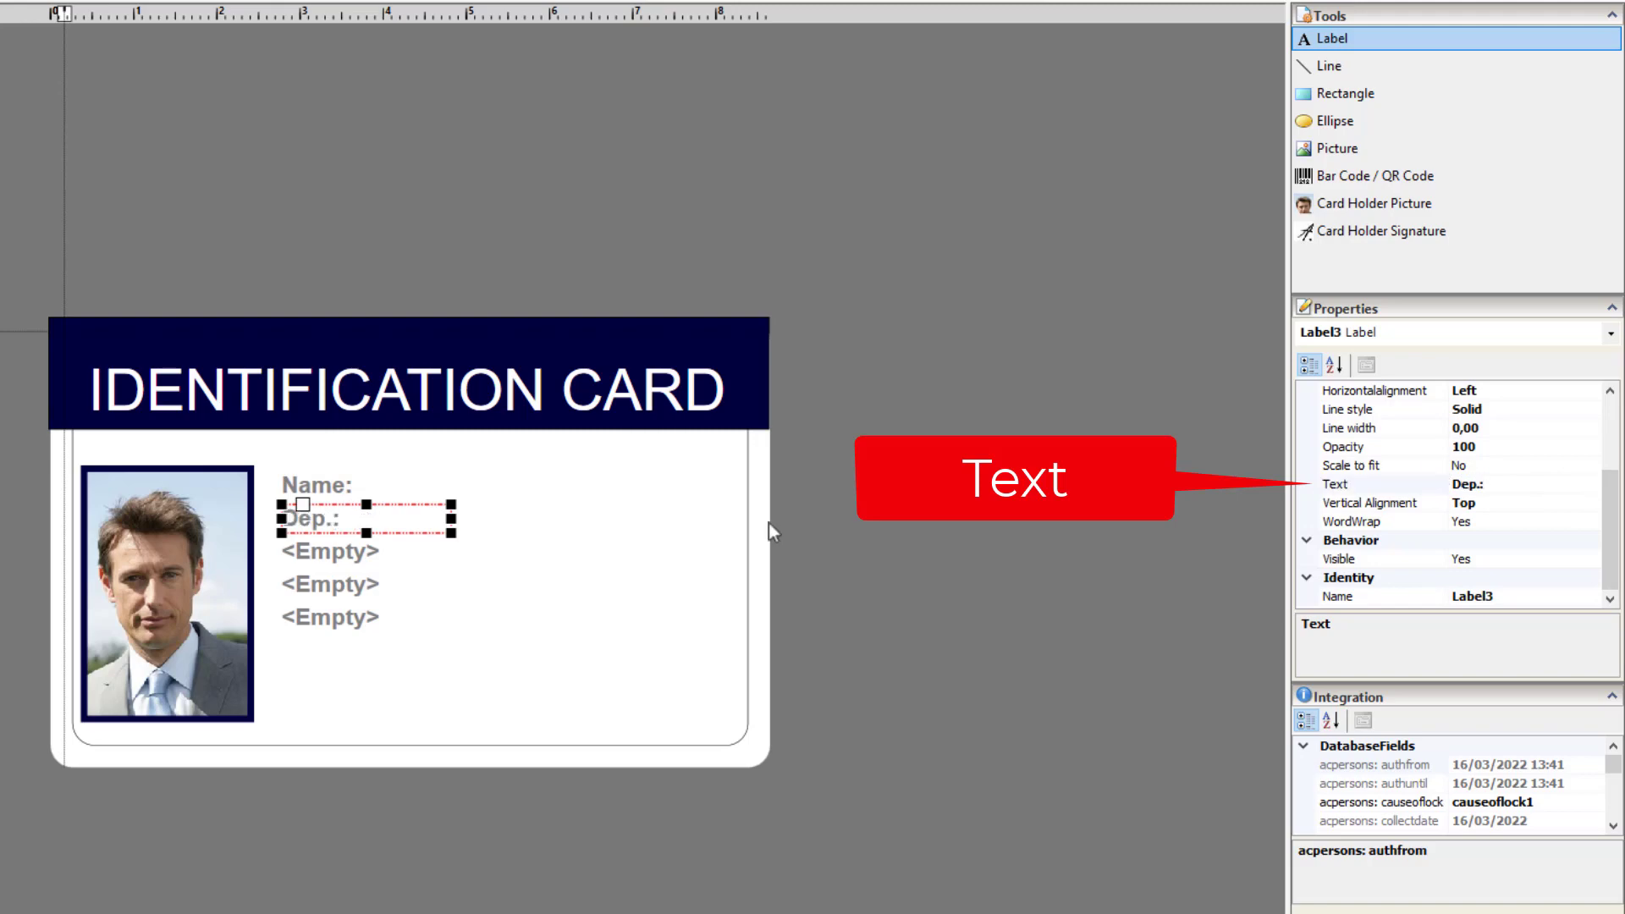
Set the text of the third label in the column to "ID No.:"
{"action": "left_click", "coordinate": [369, 555]}
{"action": "left_click", "coordinate": [1486, 483]}
{"action": "type", "text": "ID"}
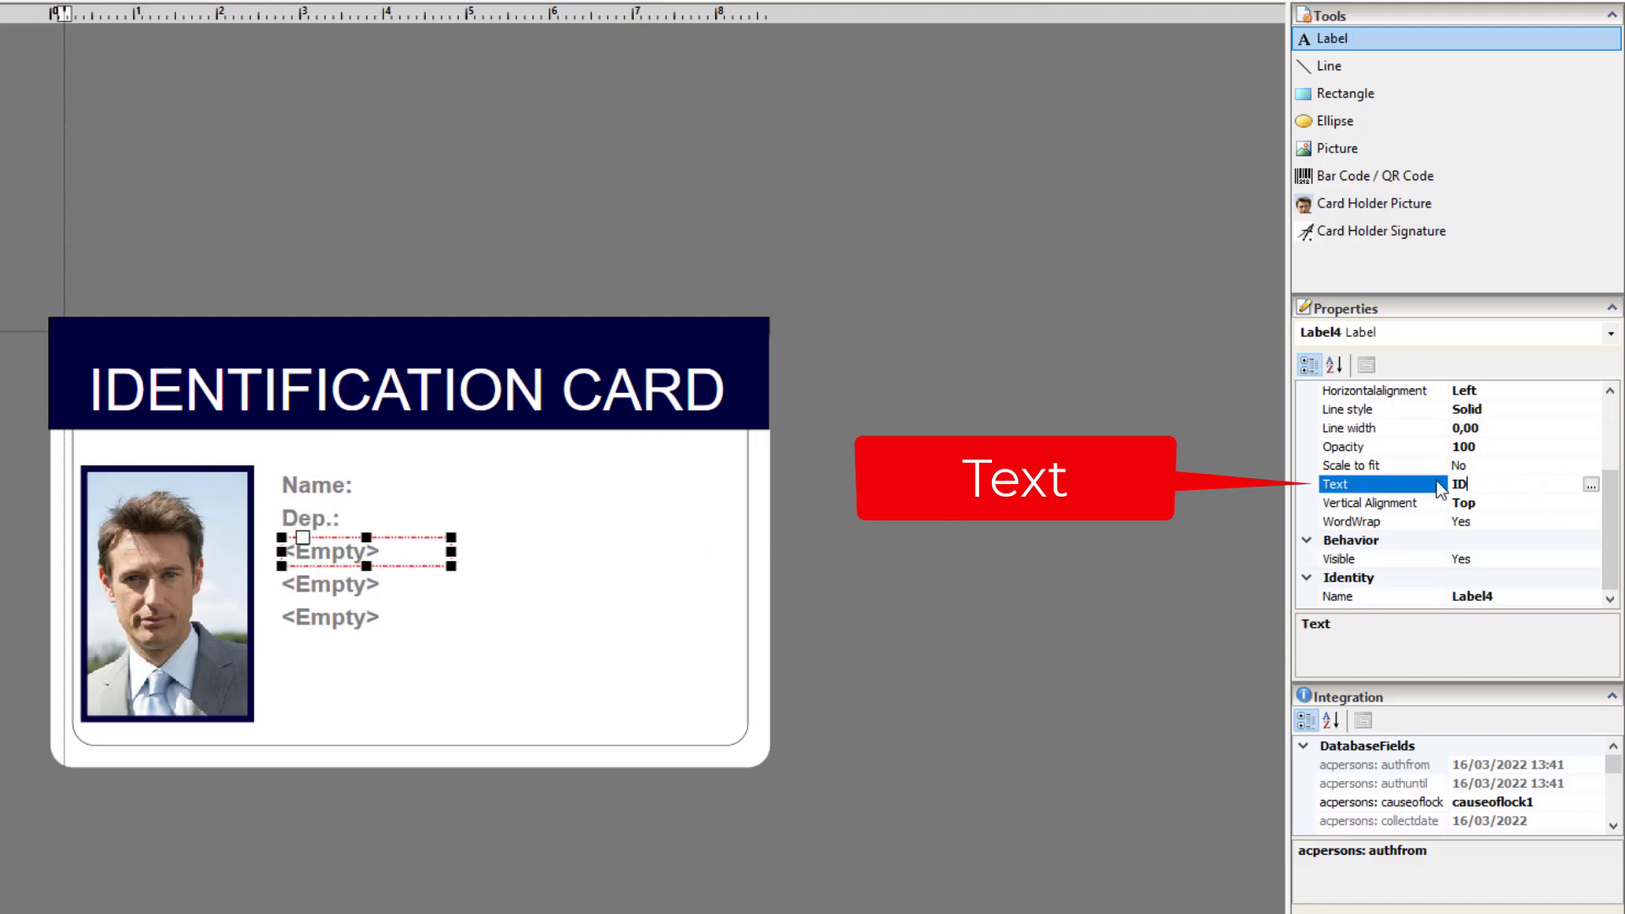
{"action": "type", "text": " No.:"}
{"action": "key", "text": "Return"}
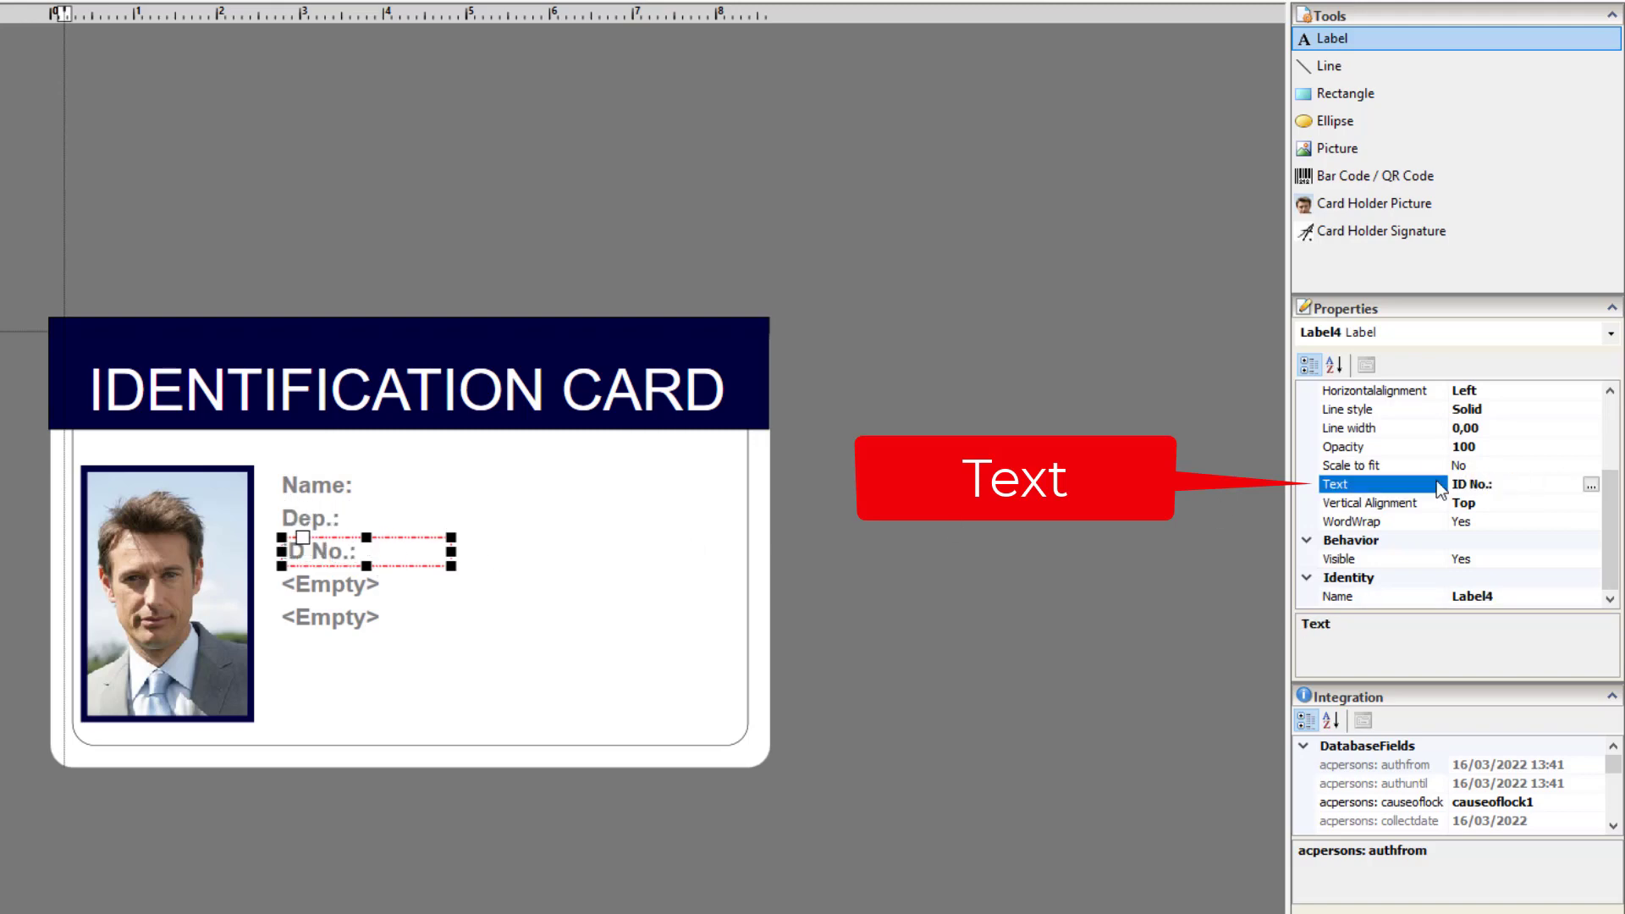
Set the text of the fourth label in the column to "Issued:"
{"action": "left_click", "coordinate": [365, 590]}
{"action": "left_click", "coordinate": [1439, 483]}
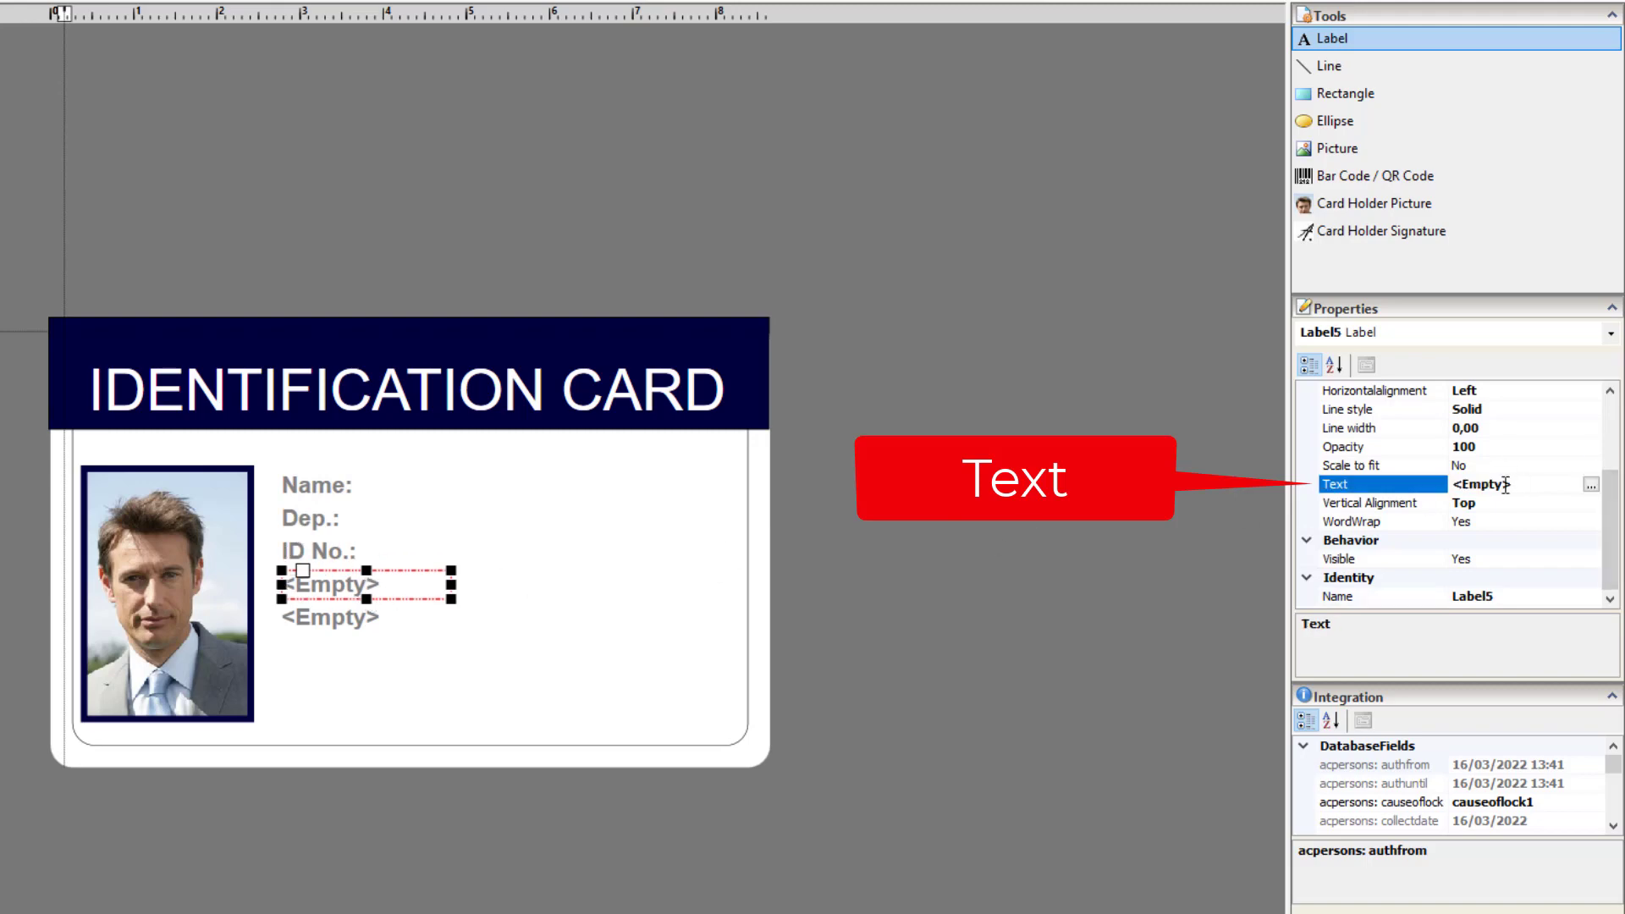
{"action": "type", "text": "Issued:"}
{"action": "key", "text": "Return"}
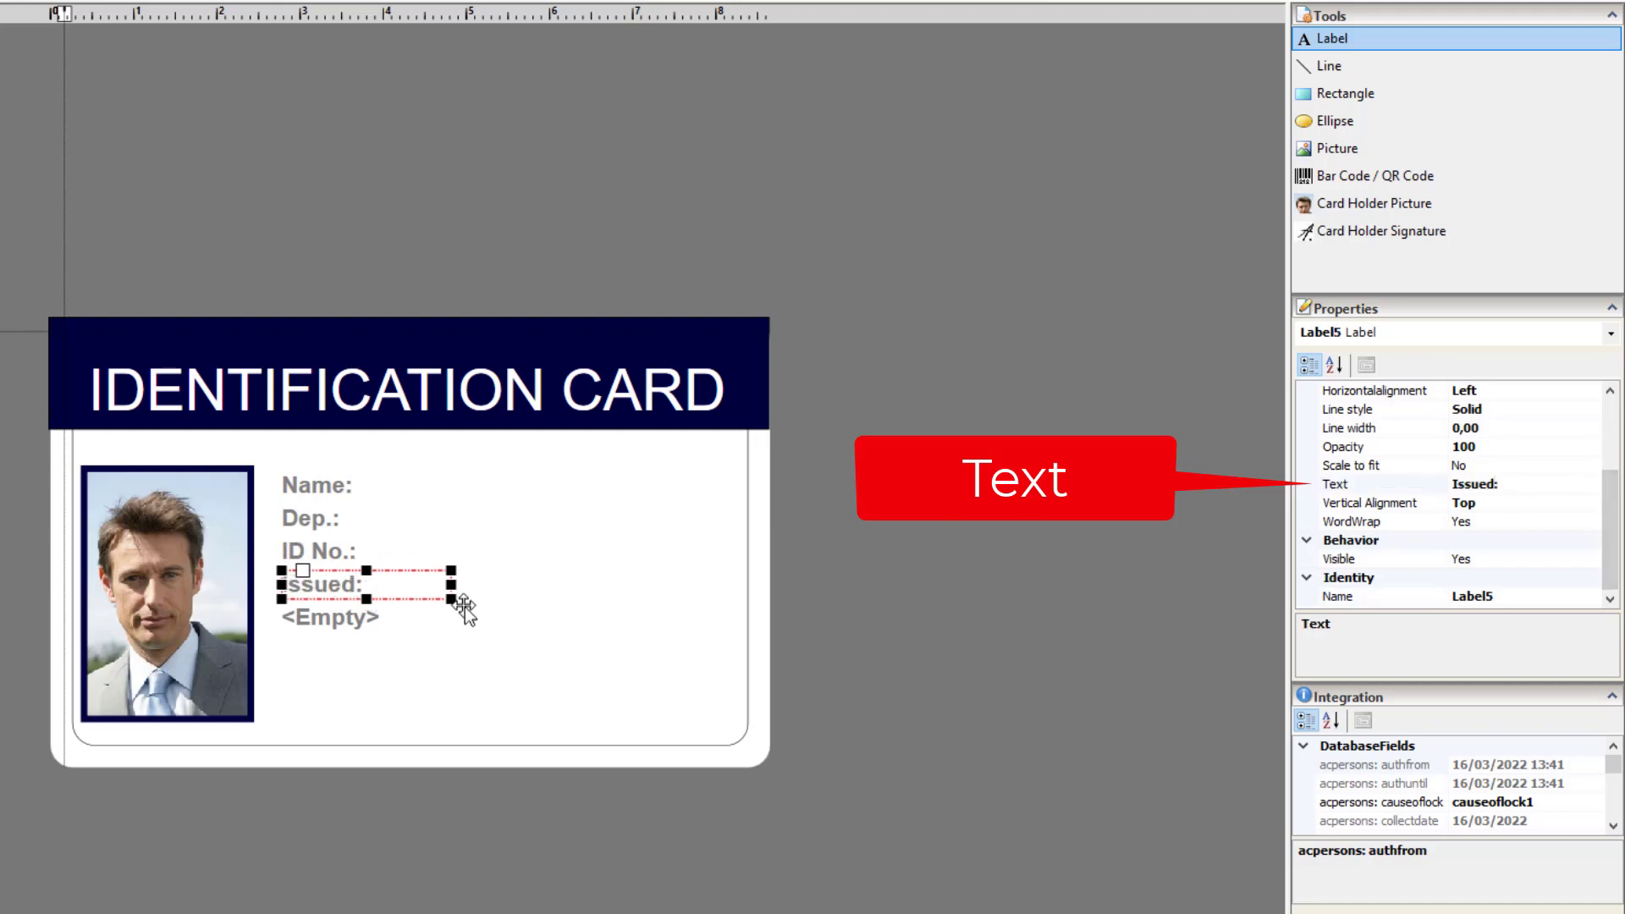
Set the text of the last label in the column to "Expires:"
{"action": "left_click", "coordinate": [440, 617]}
{"action": "left_click", "coordinate": [1439, 486]}
{"action": "type", "text": "Expires:"}
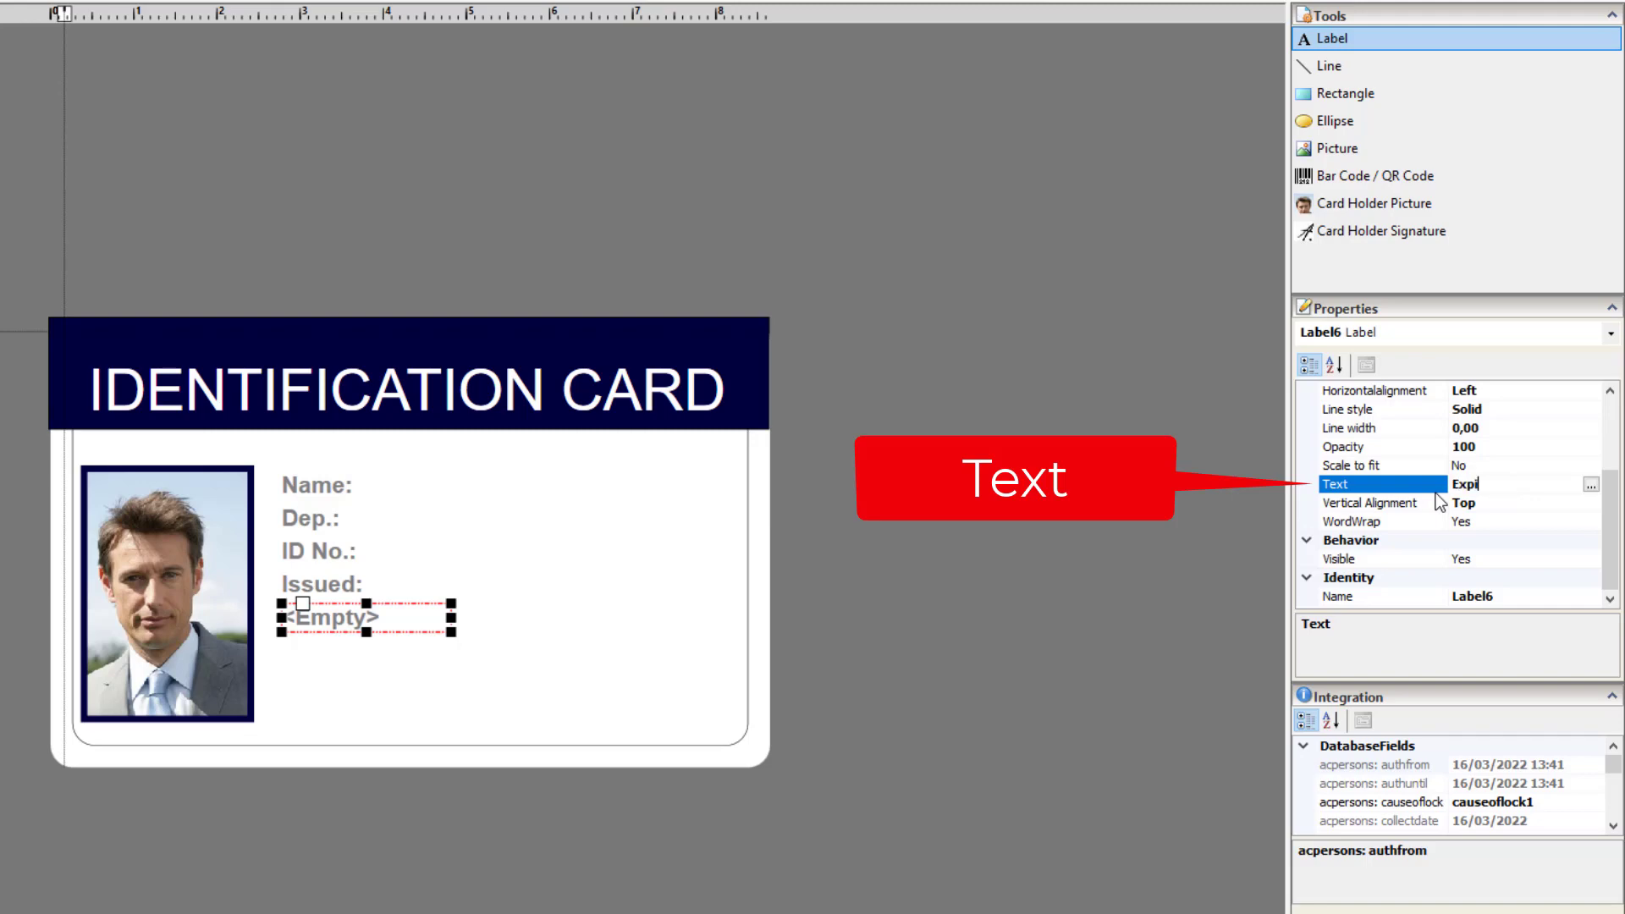
{"action": "key", "text": "Return"}
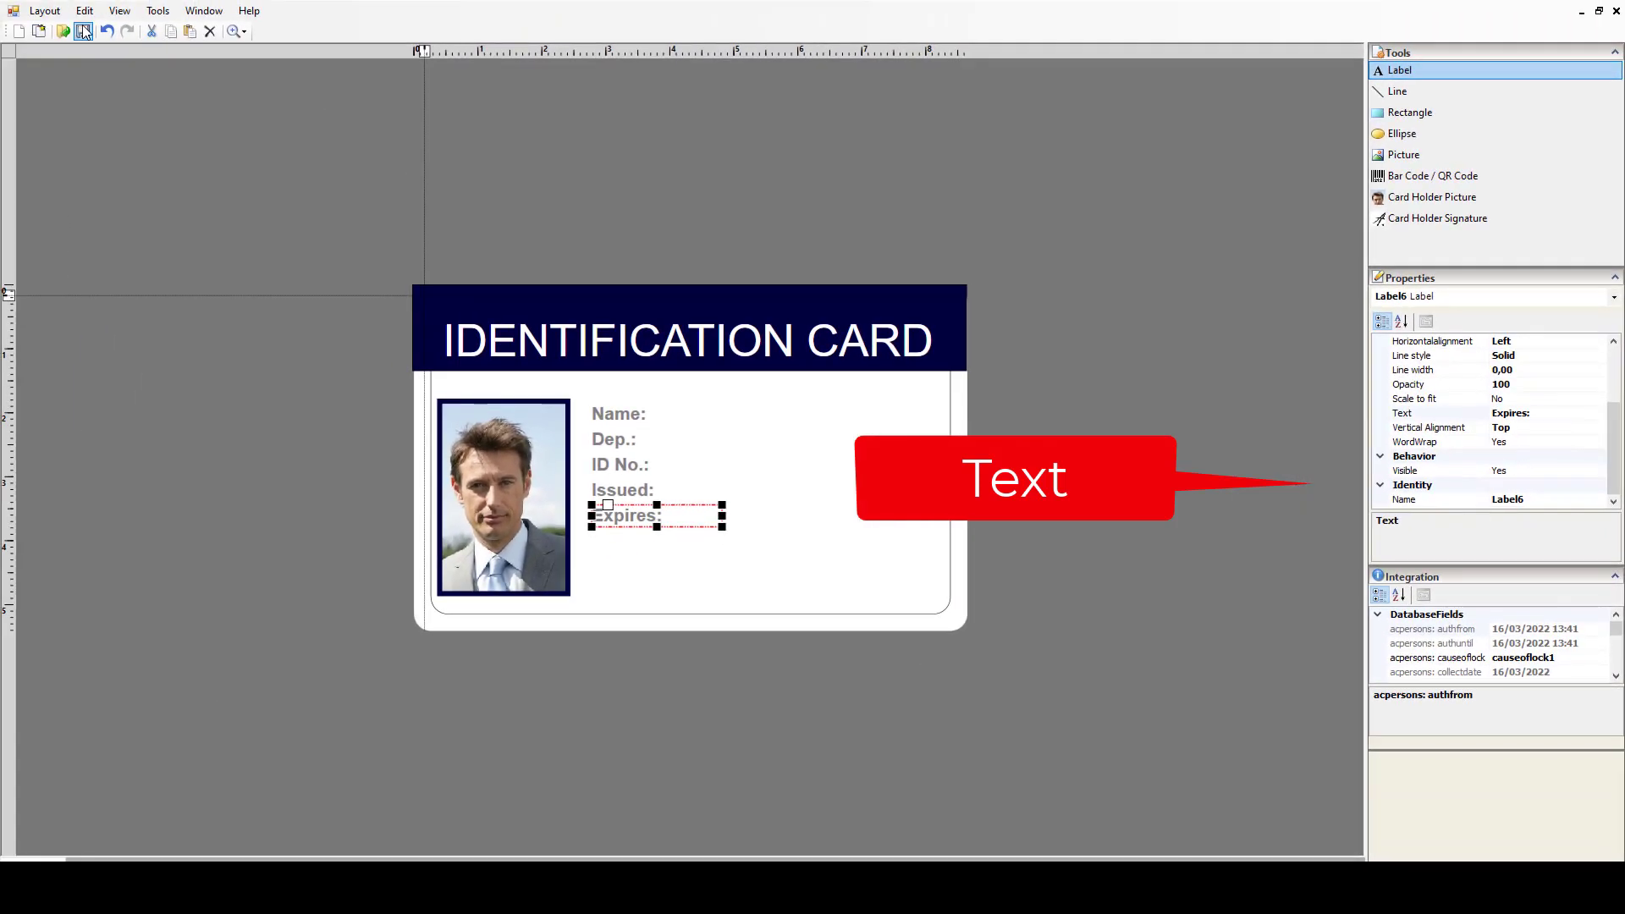
Save the badge layout
{"action": "left_click", "coordinate": [84, 32]}
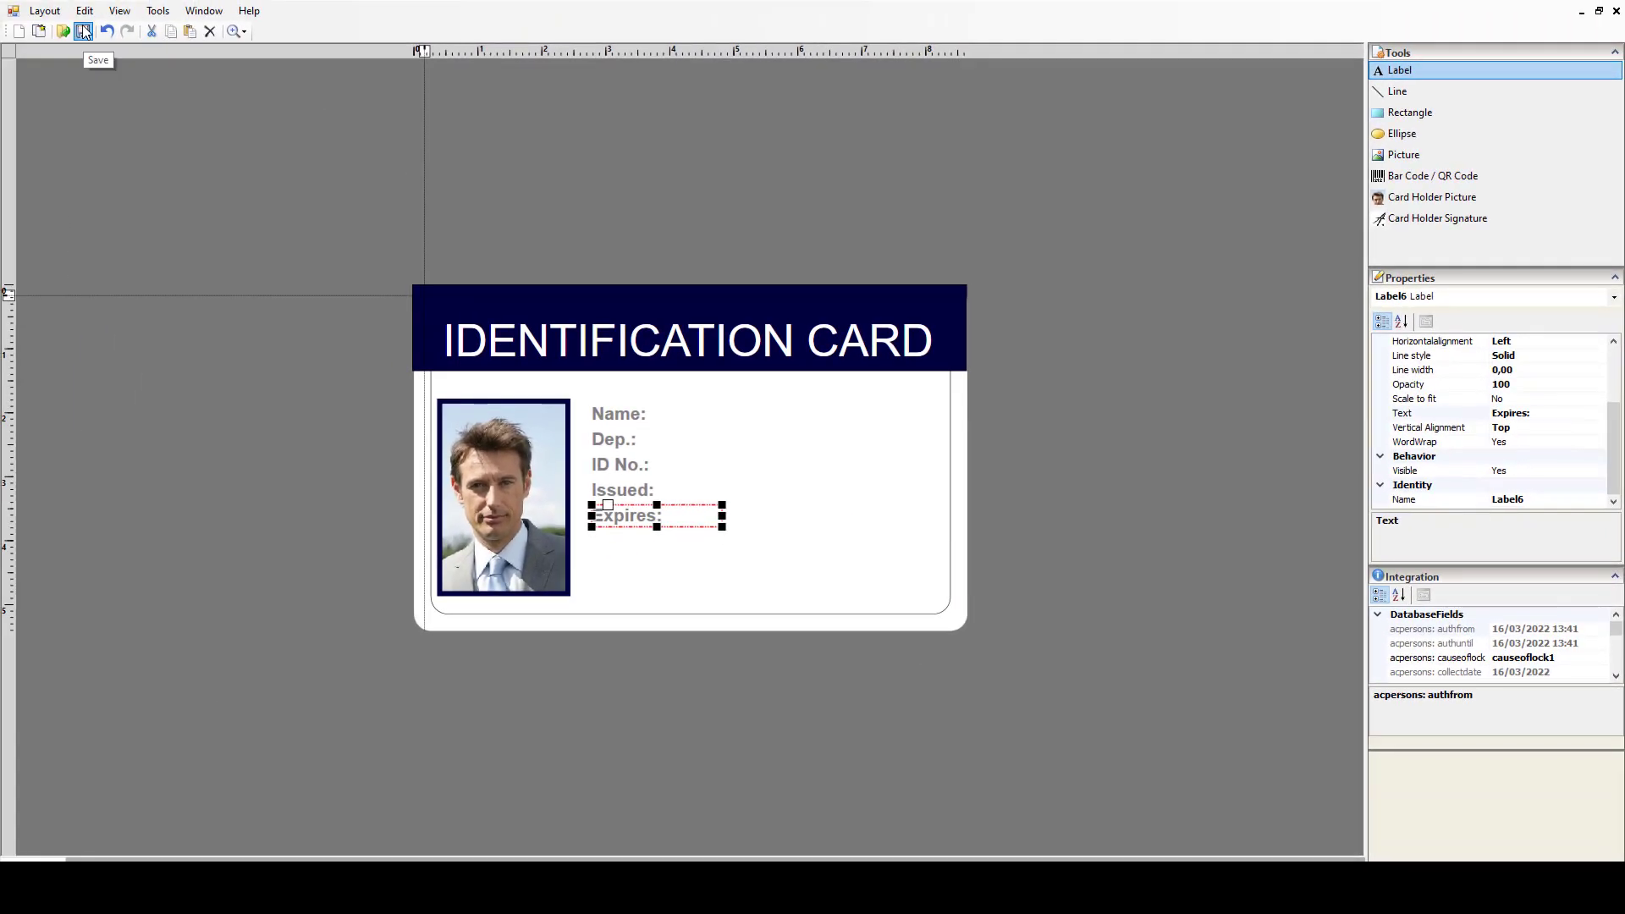
{"action": "left_click", "coordinate": [745, 369]}
{"action": "left_click", "coordinate": [738, 539]}
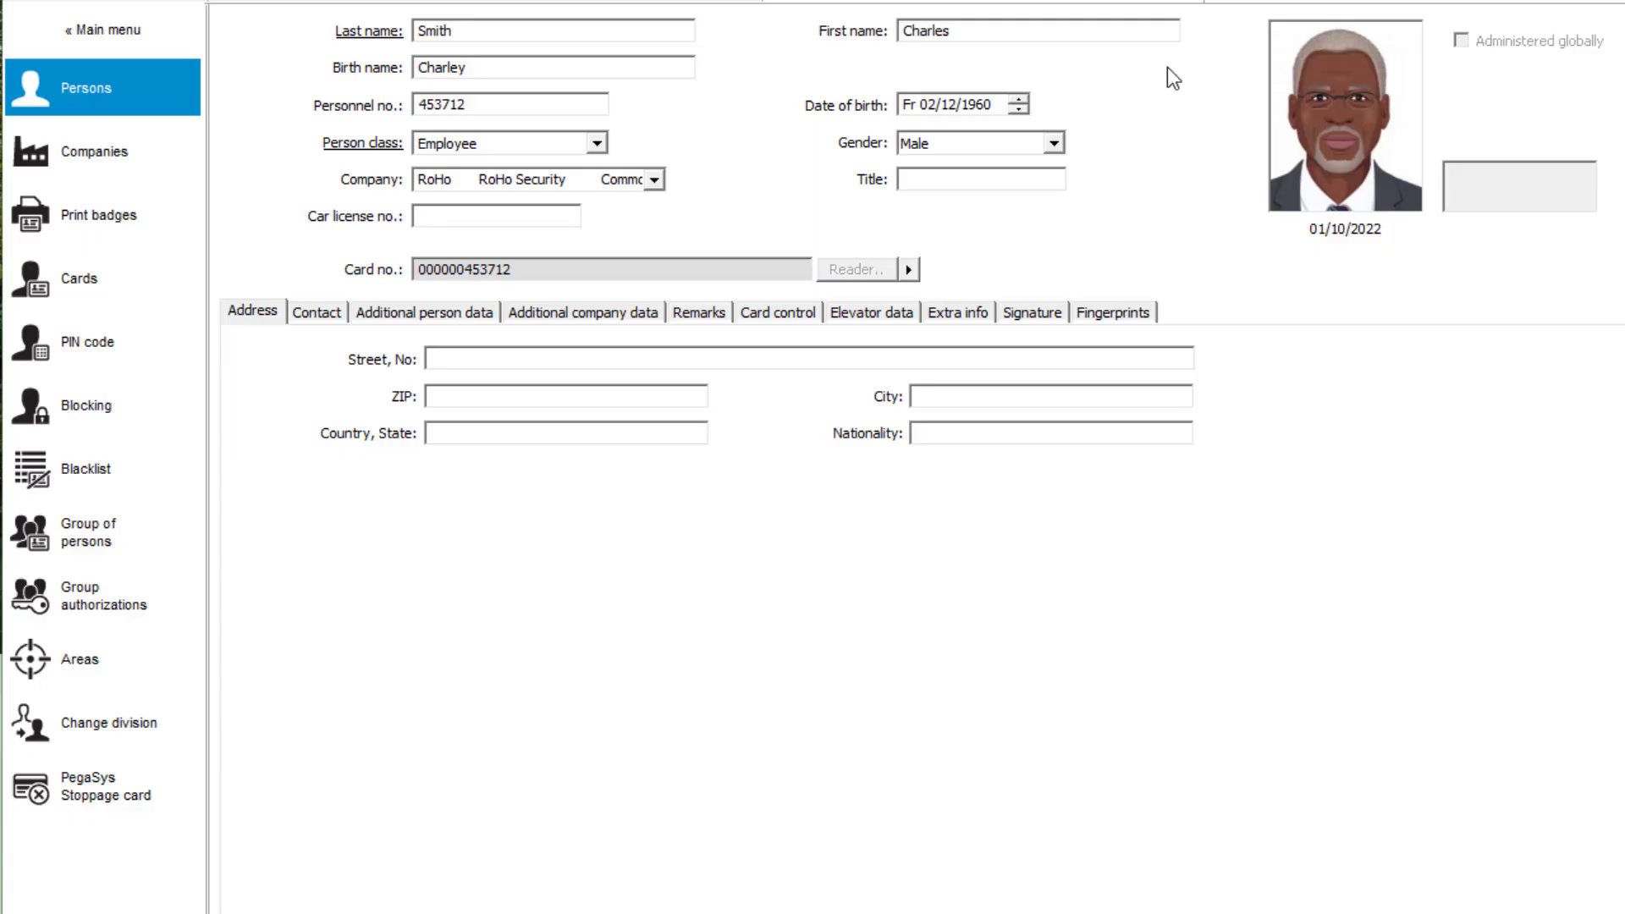
Examine the first name, last name, personnel number and department fields in the cardholder's person record
{"action": "left_click_drag", "start_coordinate": [1012, 34], "coordinate": [889, 32]}
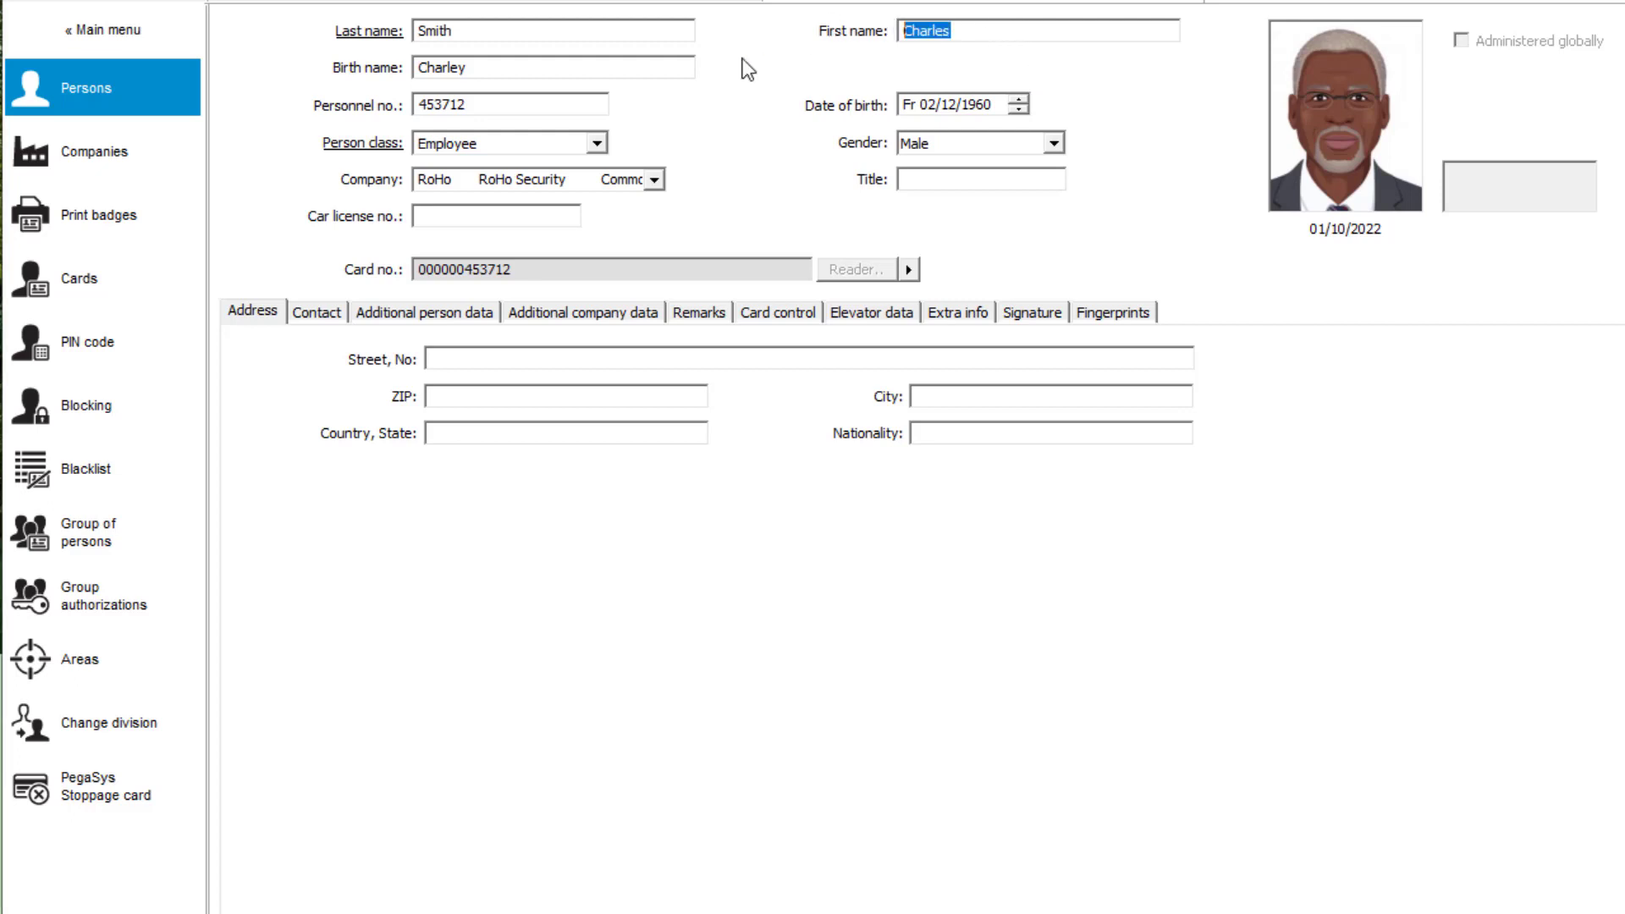
{"action": "left_click_drag", "start_coordinate": [464, 37], "coordinate": [416, 34]}
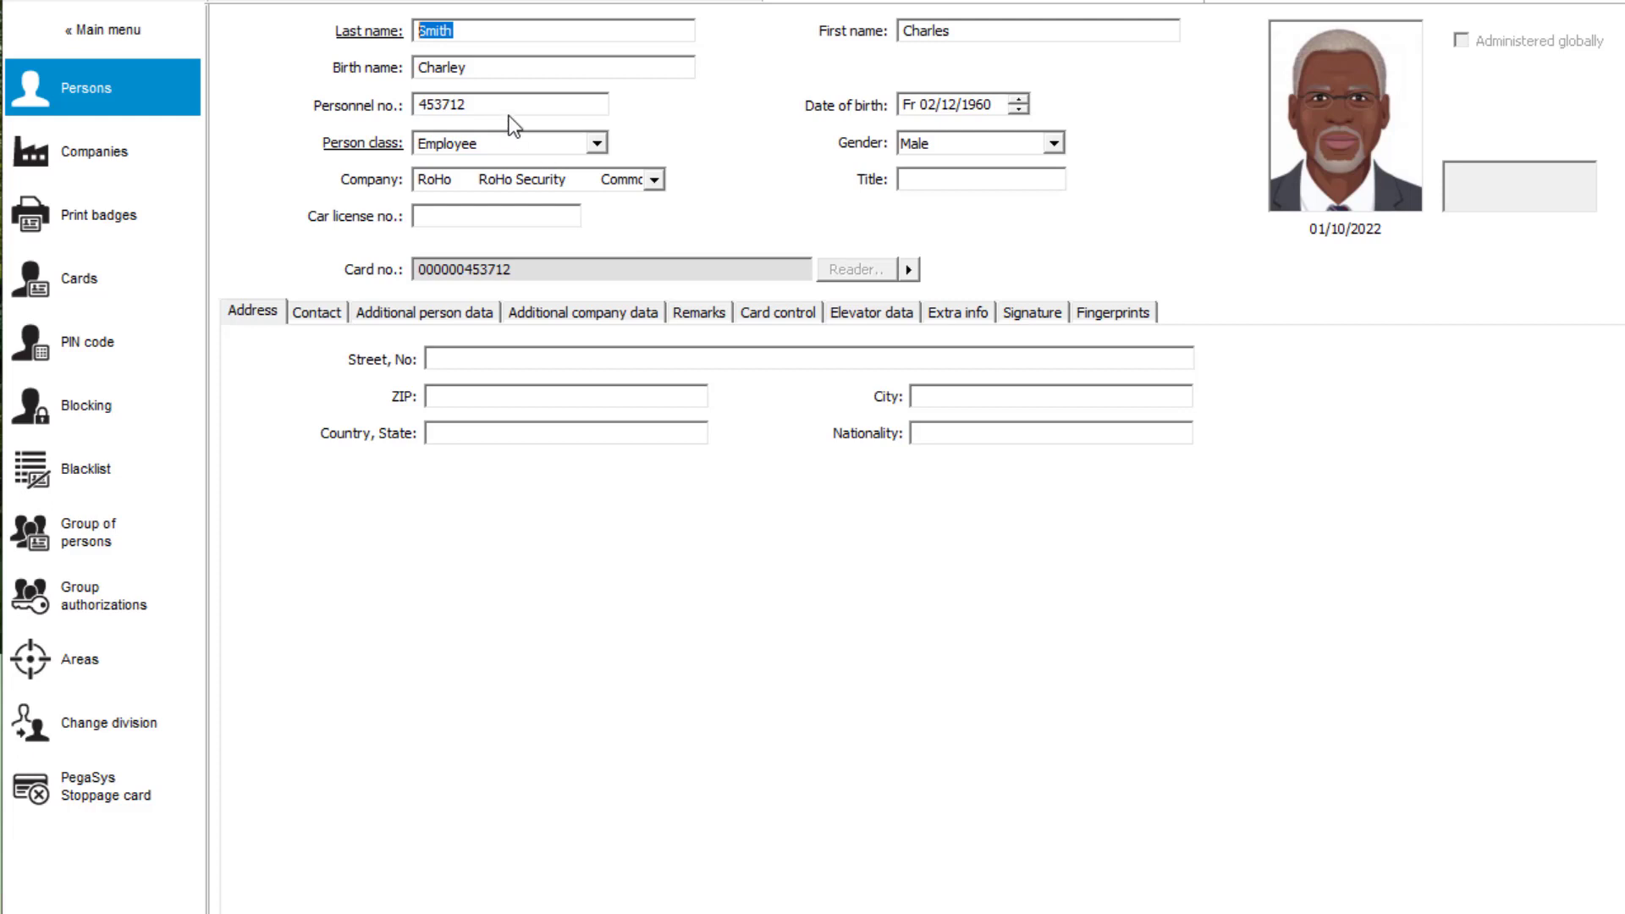
{"action": "left_click_drag", "start_coordinate": [510, 108], "coordinate": [428, 100]}
{"action": "left_click", "coordinate": [540, 318]}
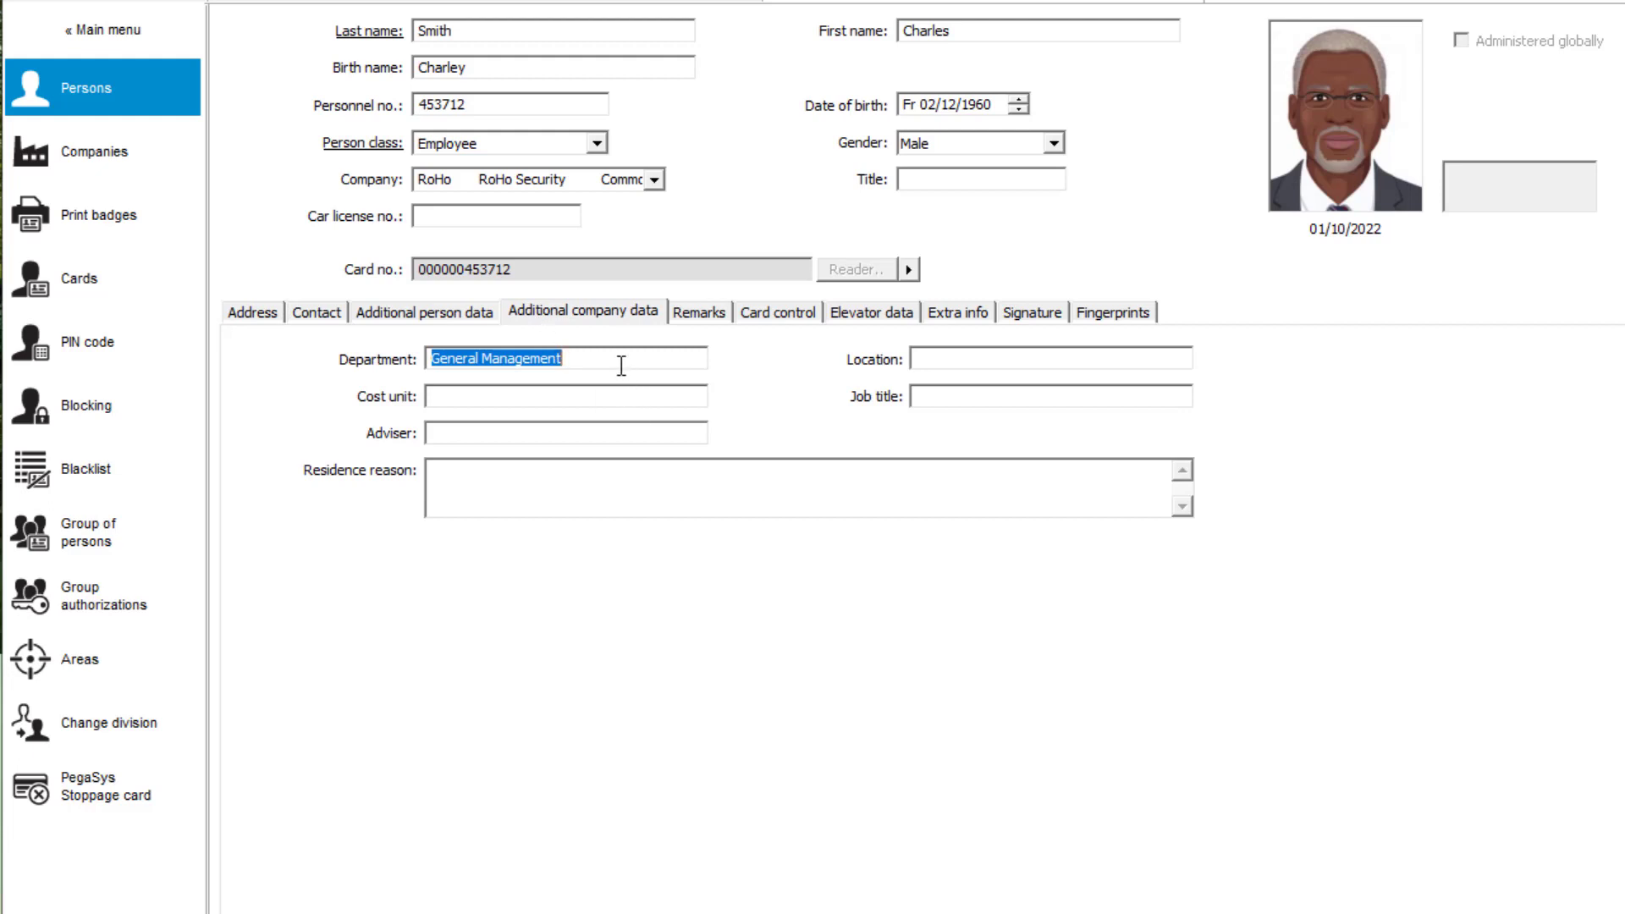
Open the cardholder's card data and examine the valid-from and valid-until dates of the authorizations
{"action": "left_click", "coordinate": [119, 272]}
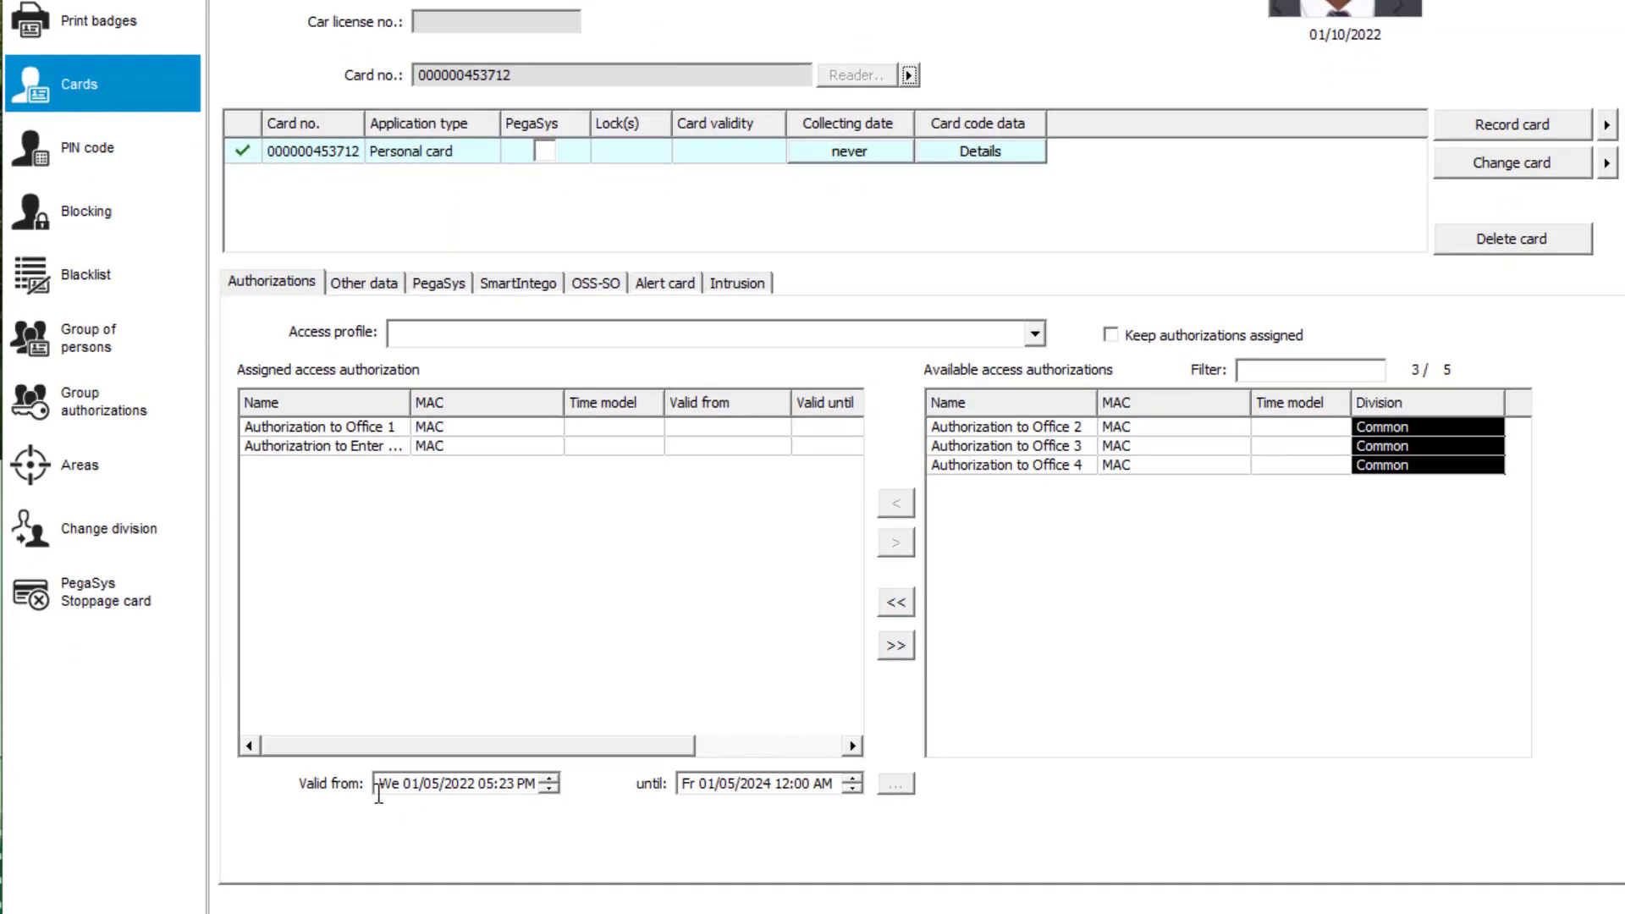
{"action": "left_click_drag", "start_coordinate": [389, 787], "coordinate": [622, 785]}
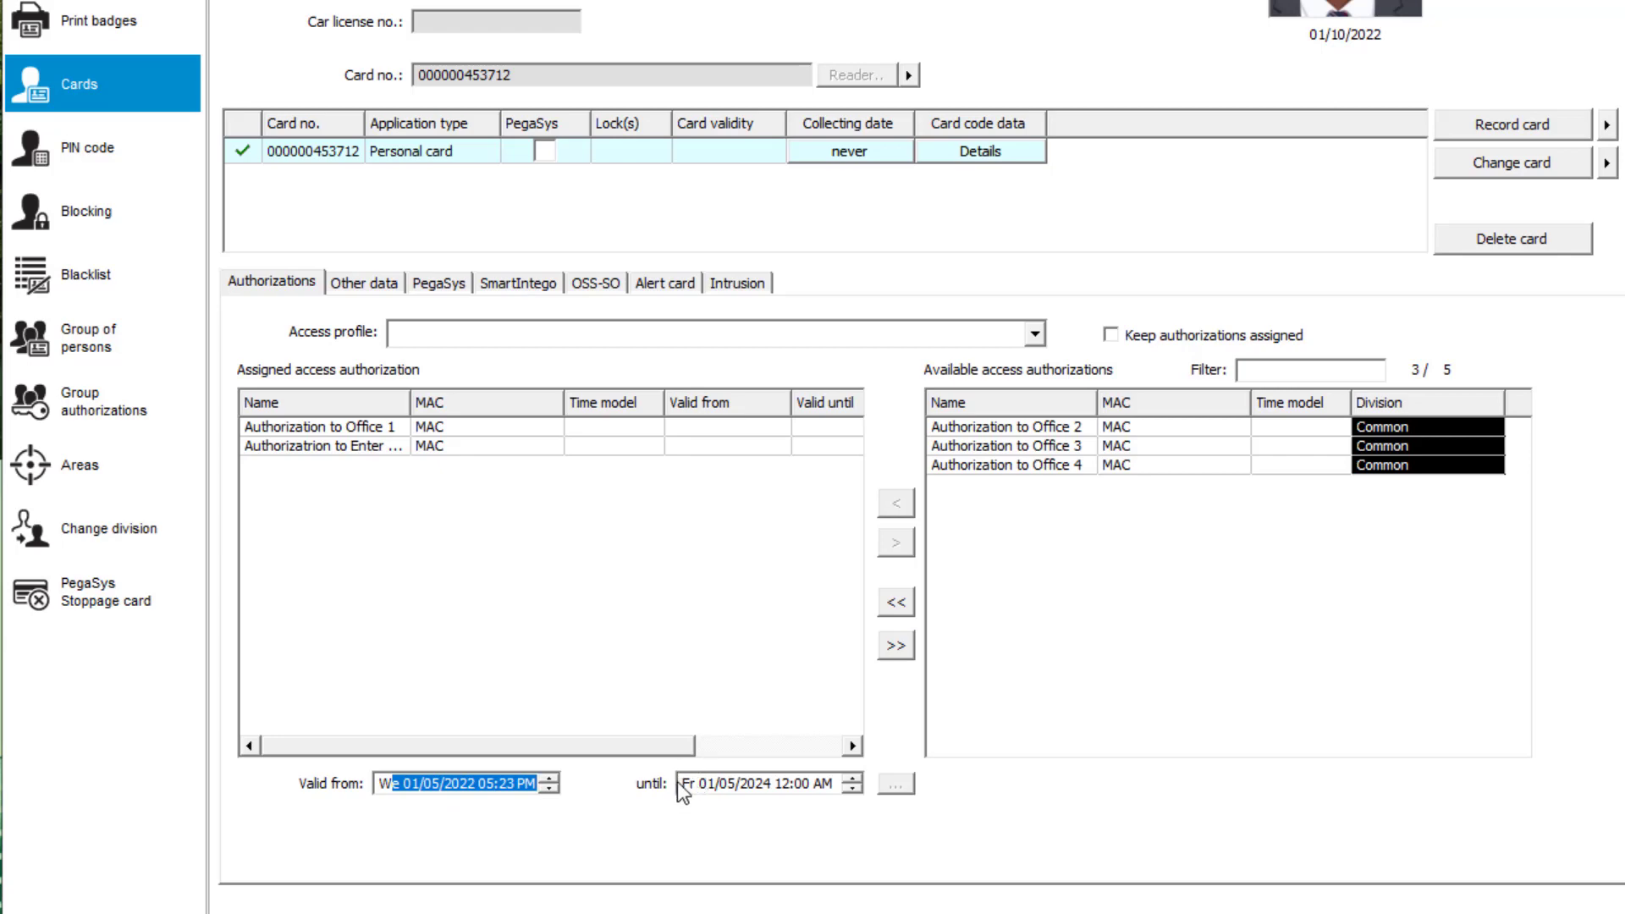
{"action": "left_click_drag", "start_coordinate": [684, 785], "coordinate": [865, 792]}
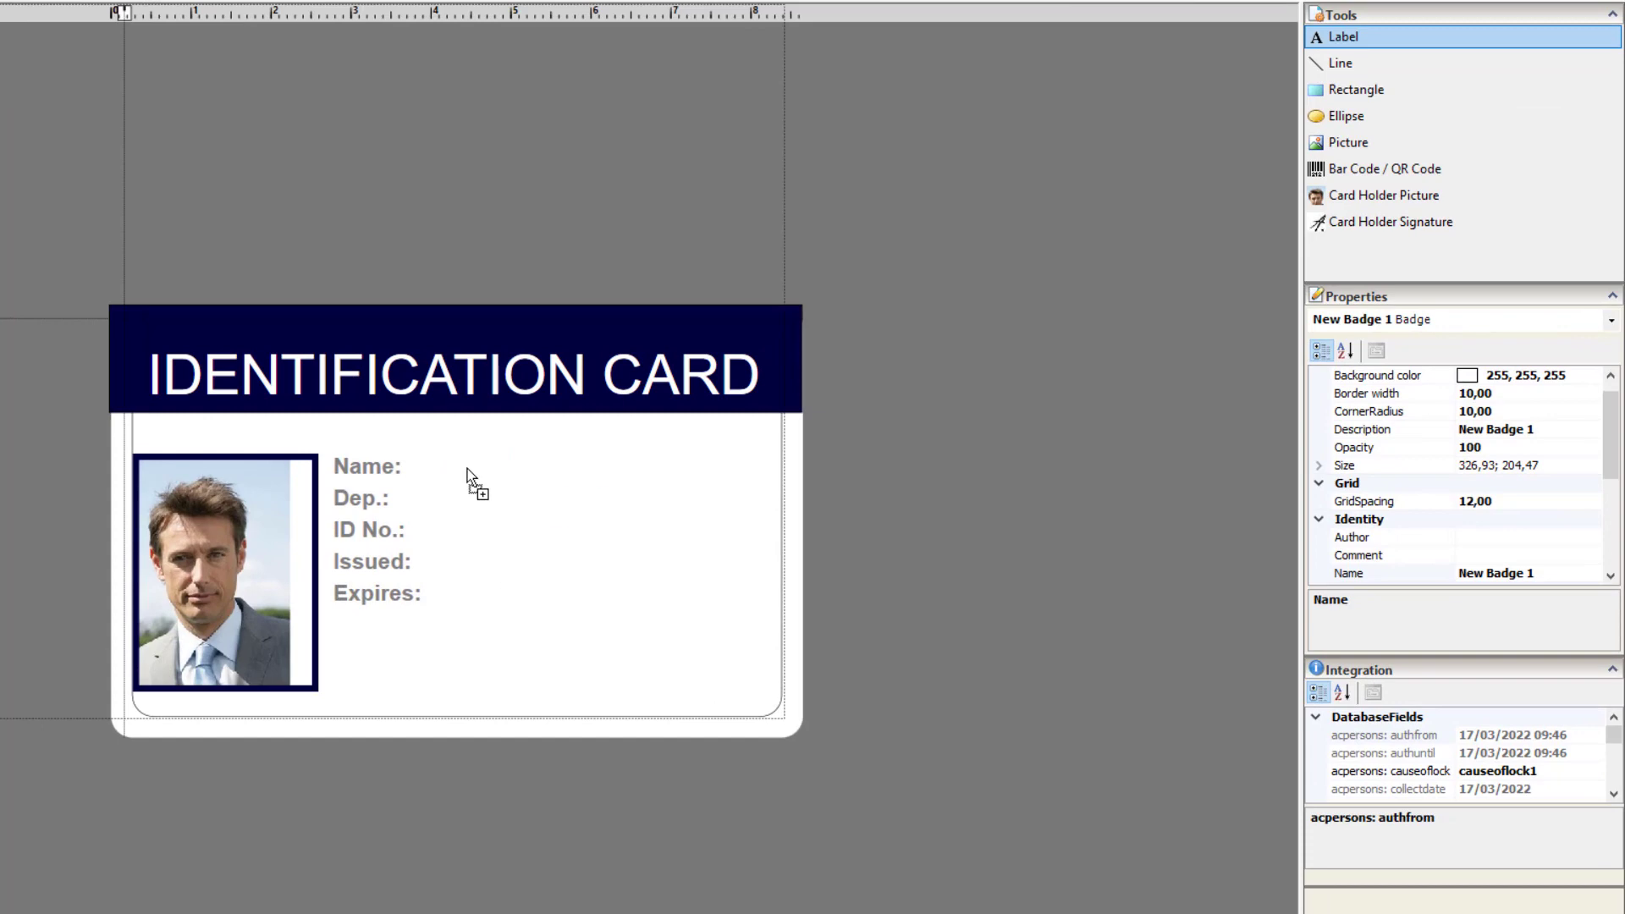
Place a new label on the badge beside the "Name:" label and set its font family to Arial
{"action": "left_click", "coordinate": [660, 452]}
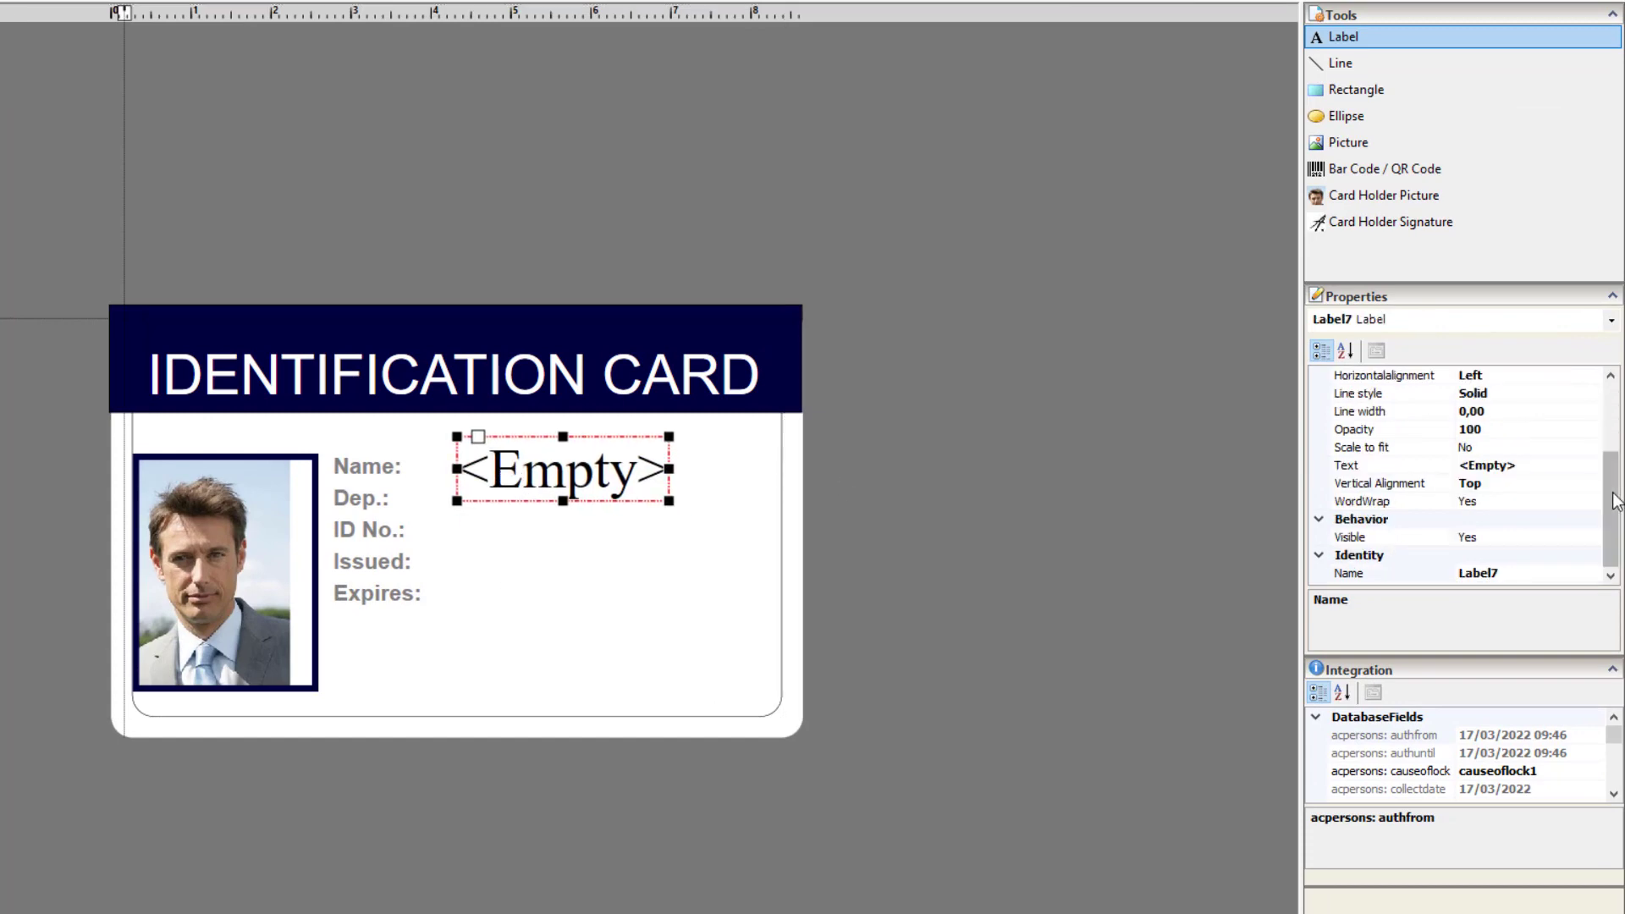
{"action": "scroll", "coordinate": [1519, 426], "scroll_direction": "up", "scroll_amount": 3}
{"action": "left_click", "coordinate": [1567, 465]}
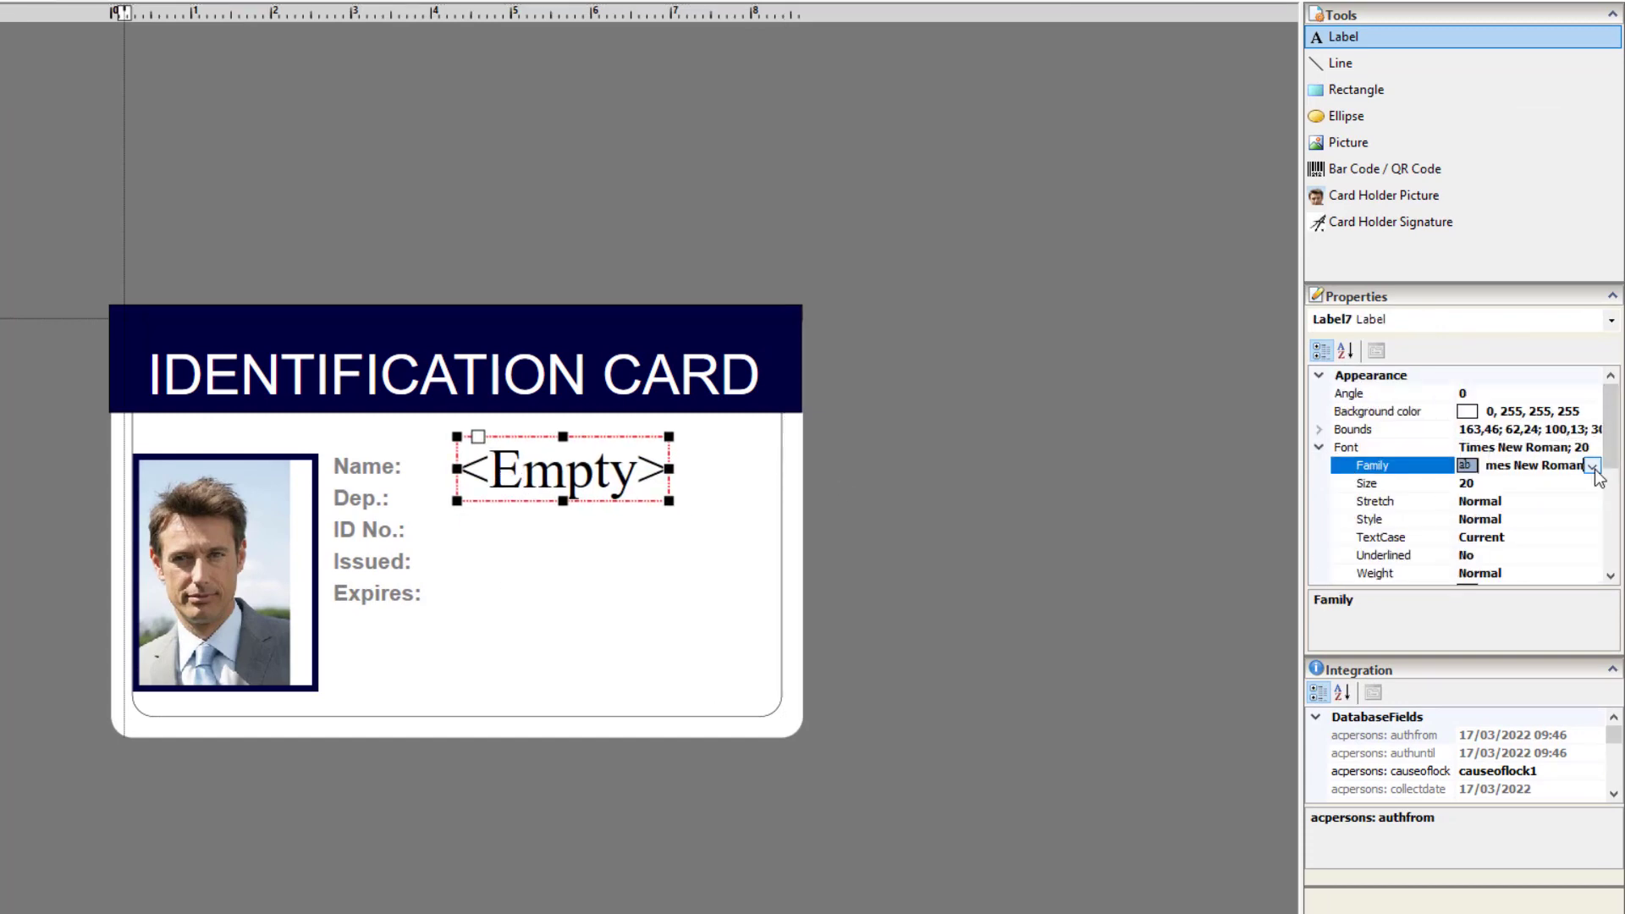
{"action": "left_click", "coordinate": [1595, 468]}
{"action": "left_click_drag", "start_coordinate": [1595, 650], "coordinate": [1594, 484]}
Set the new label's font size to 10 and its weight to SemiBold
{"action": "left_click", "coordinate": [1492, 485]}
{"action": "left_click", "coordinate": [1497, 485]}
{"action": "type", "text": "1"}
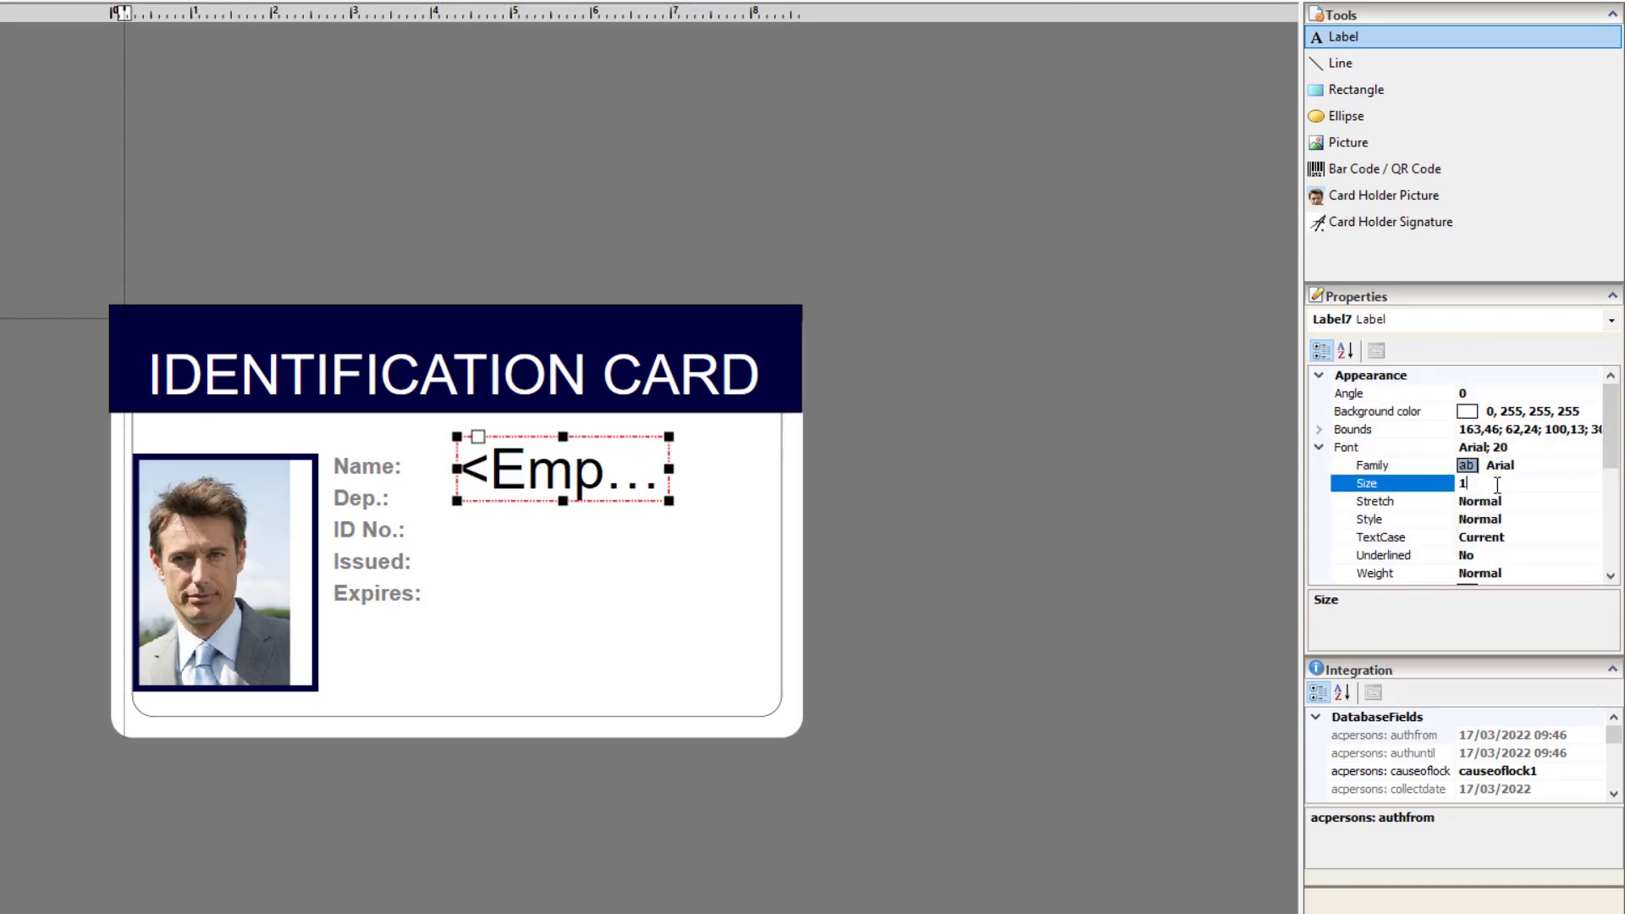
{"action": "type", "text": "0"}
{"action": "left_click", "coordinate": [1611, 576]}
{"action": "left_click", "coordinate": [1497, 555]}
{"action": "left_click", "coordinate": [1591, 556]}
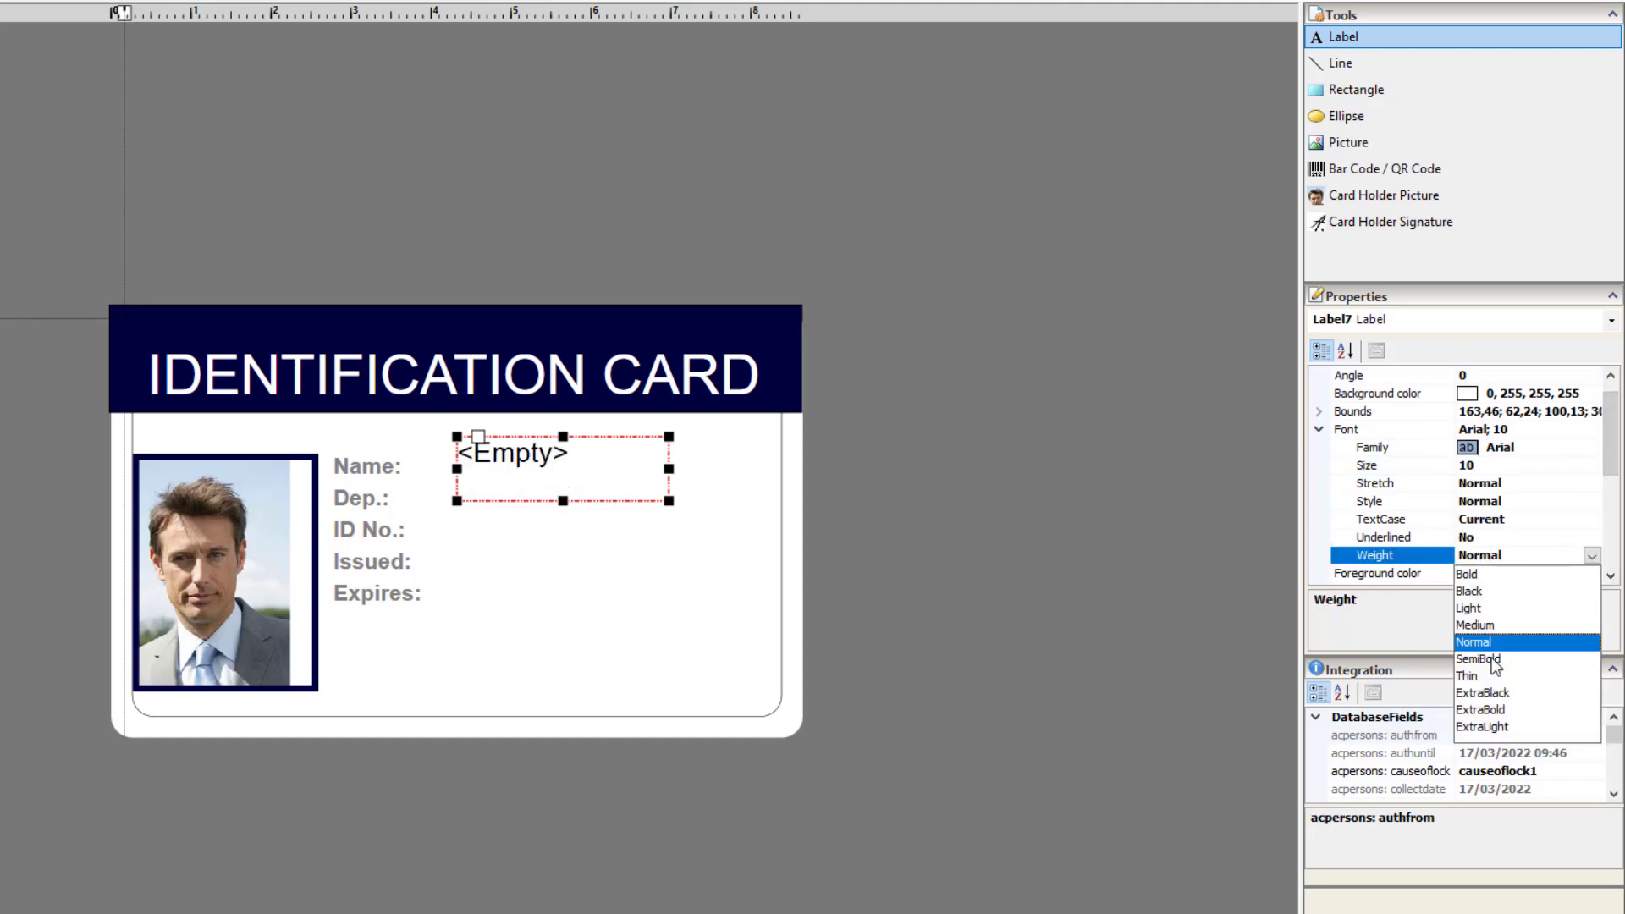
{"action": "left_click", "coordinate": [1495, 659]}
Set the bounds of the label beside "Name:" to 160;70;155;14
{"action": "scroll", "coordinate": [1462, 474], "scroll_direction": "up", "scroll_amount": 1}
{"action": "left_click", "coordinate": [1462, 429]}
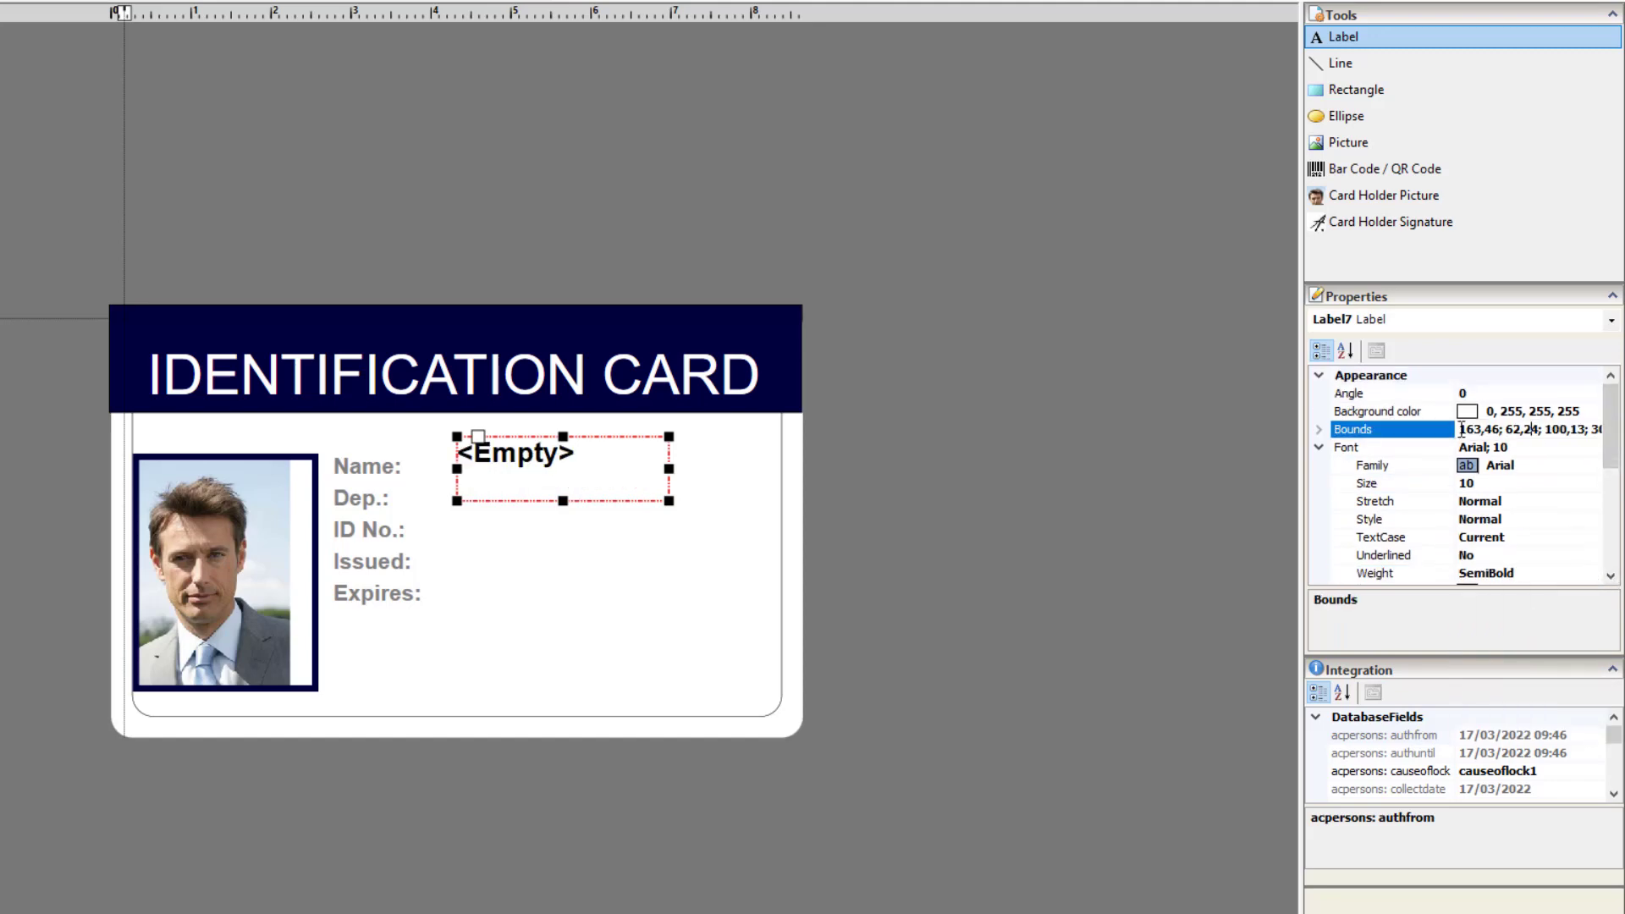
{"action": "left_click_drag", "start_coordinate": [1462, 429], "coordinate": [1620, 449]}
{"action": "type", "text": "160;70;155;14"}
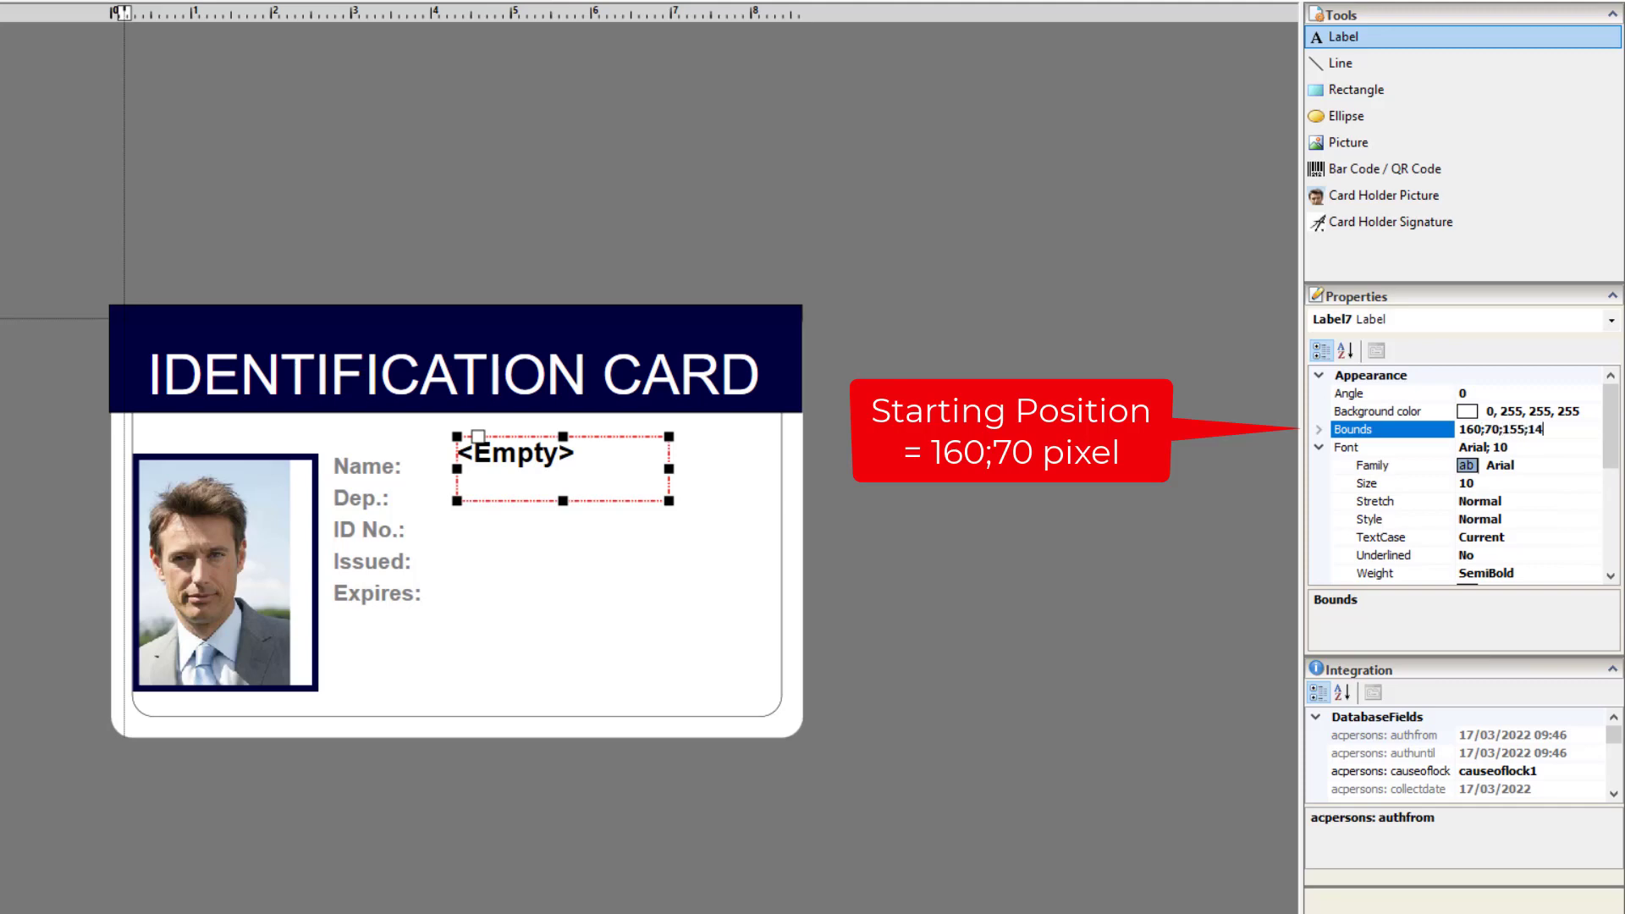
{"action": "key", "text": "Return"}
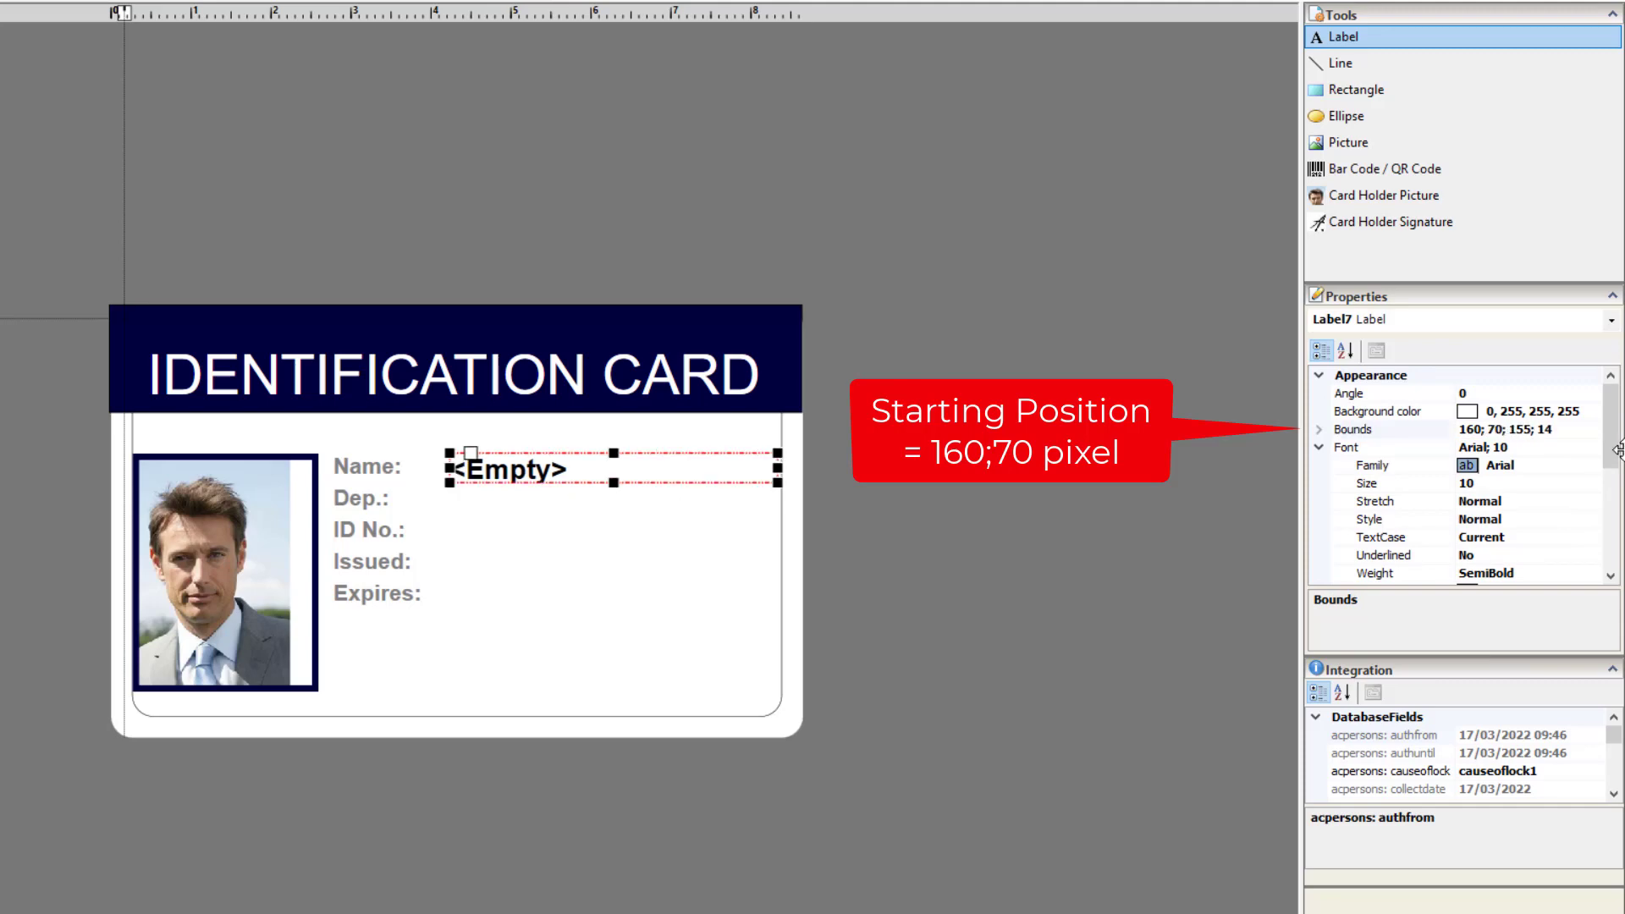
Copy the empty label beside "Name:" and paste two duplicates, placing one beside "Dep.:" and one beside "ID No.:"
{"action": "right_click", "coordinate": [559, 481]}
{"action": "left_click", "coordinate": [641, 669]}
{"action": "right_click", "coordinate": [548, 521]}
{"action": "left_click", "coordinate": [592, 755]}
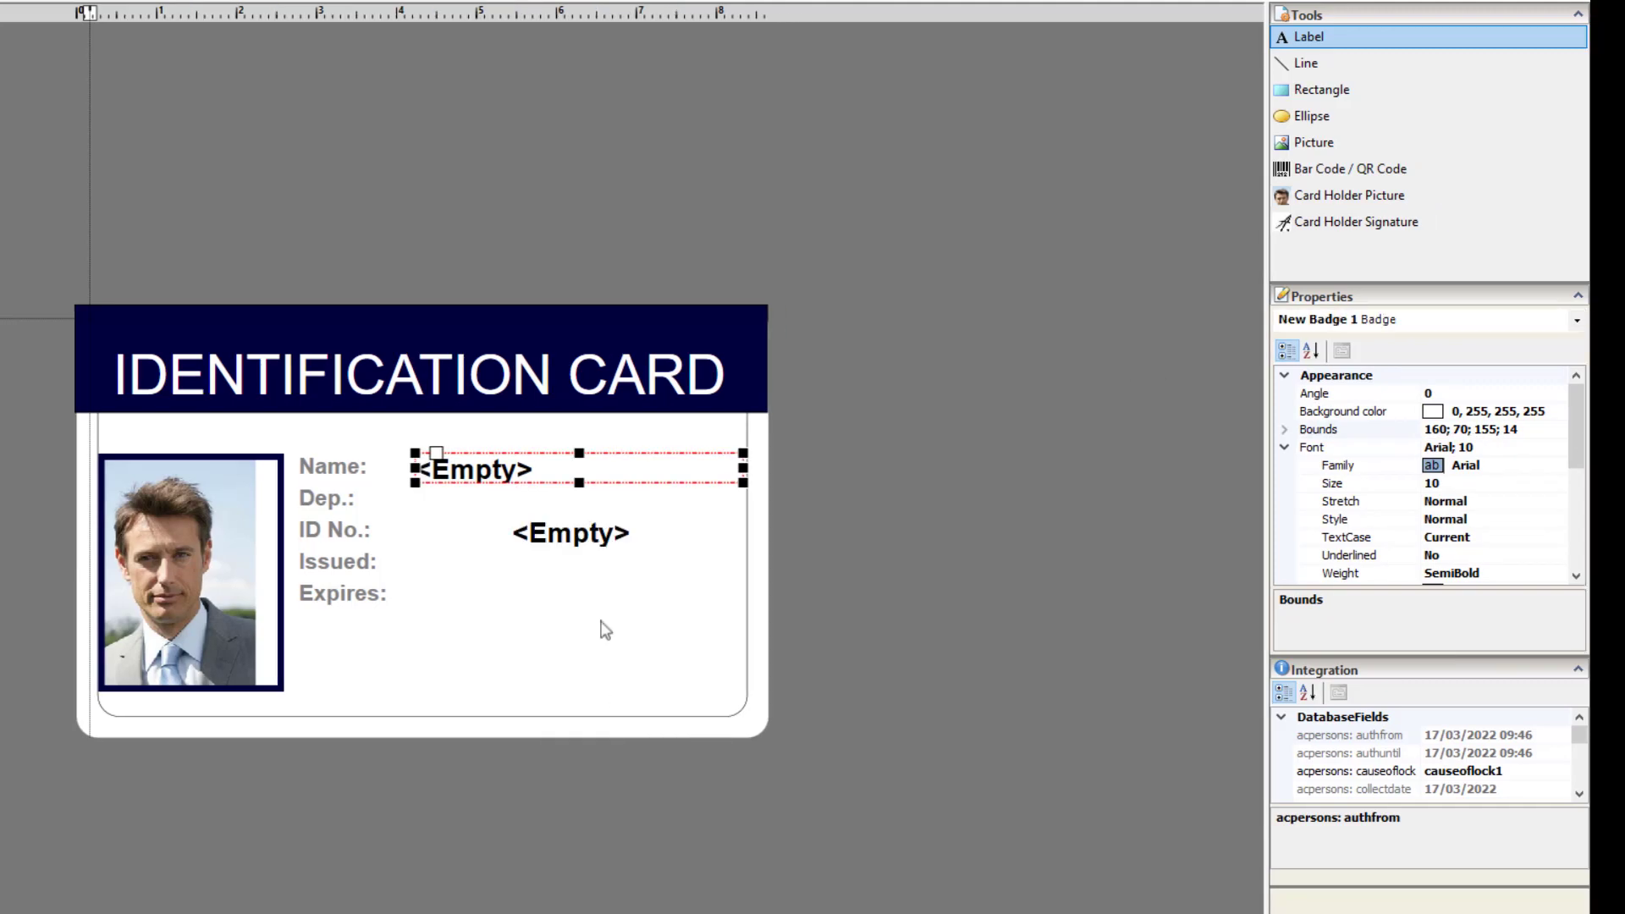
{"action": "left_click_drag", "start_coordinate": [642, 535], "coordinate": [547, 509]}
{"action": "right_click", "coordinate": [546, 540]}
{"action": "left_click", "coordinate": [563, 772]}
{"action": "left_click_drag", "start_coordinate": [578, 568], "coordinate": [483, 555]}
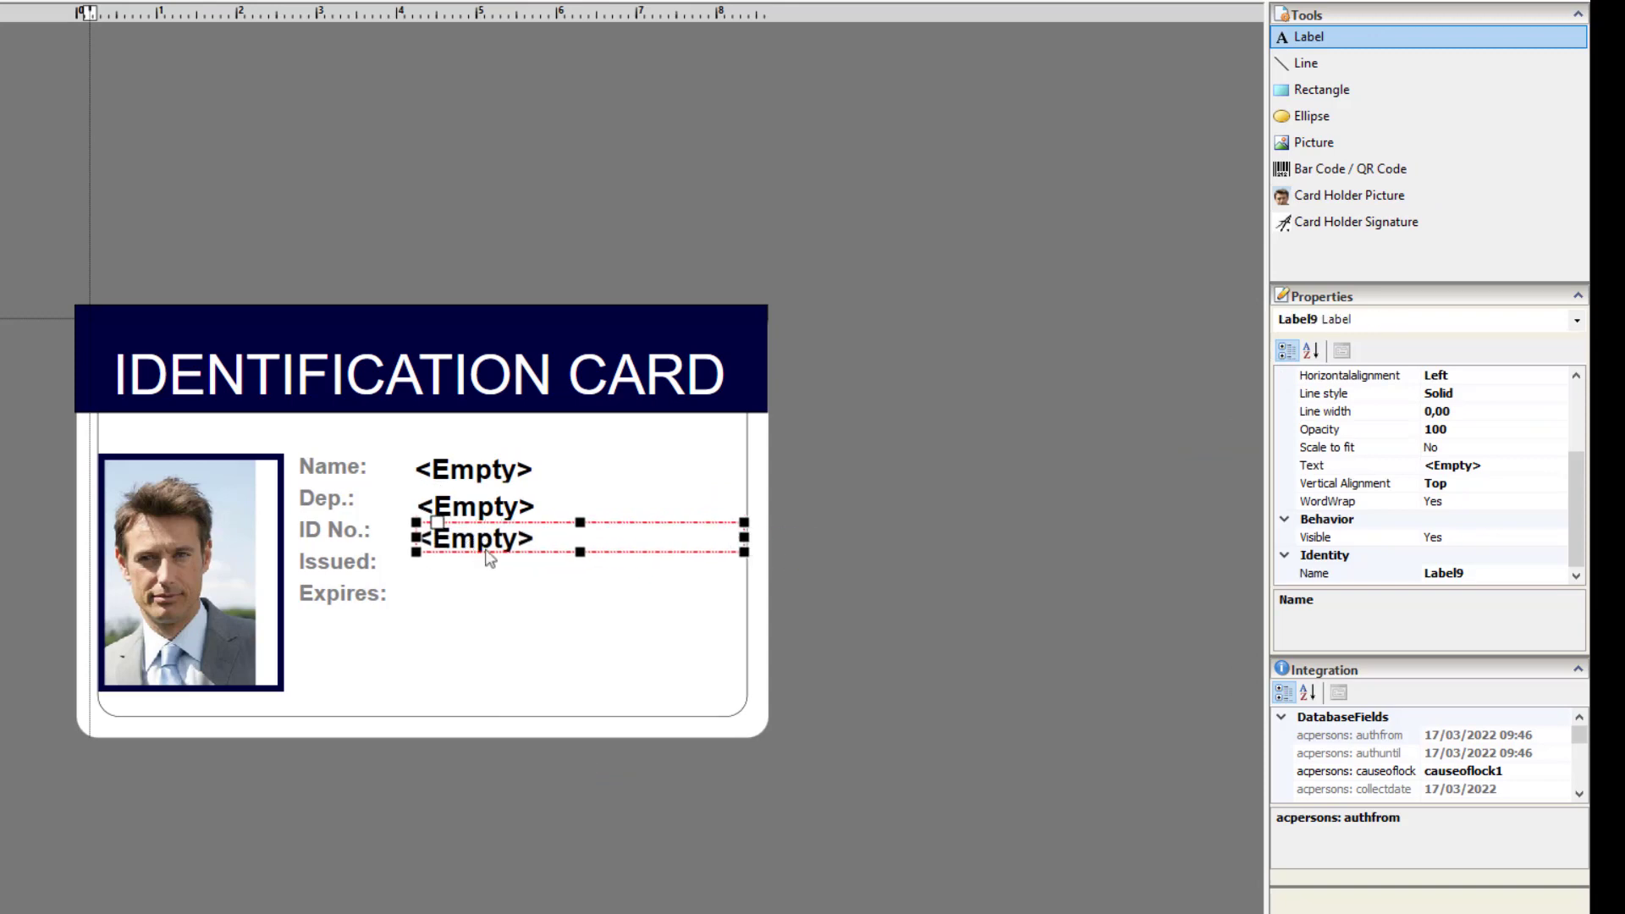
Paste two more duplicates of the empty label and place them beside "Issued:" and "Expires:"
{"action": "right_click", "coordinate": [522, 586]}
{"action": "left_click", "coordinate": [601, 807]}
{"action": "left_click_drag", "start_coordinate": [568, 606], "coordinate": [468, 602]}
{"action": "right_click", "coordinate": [495, 605]}
{"action": "left_click", "coordinate": [599, 825]}
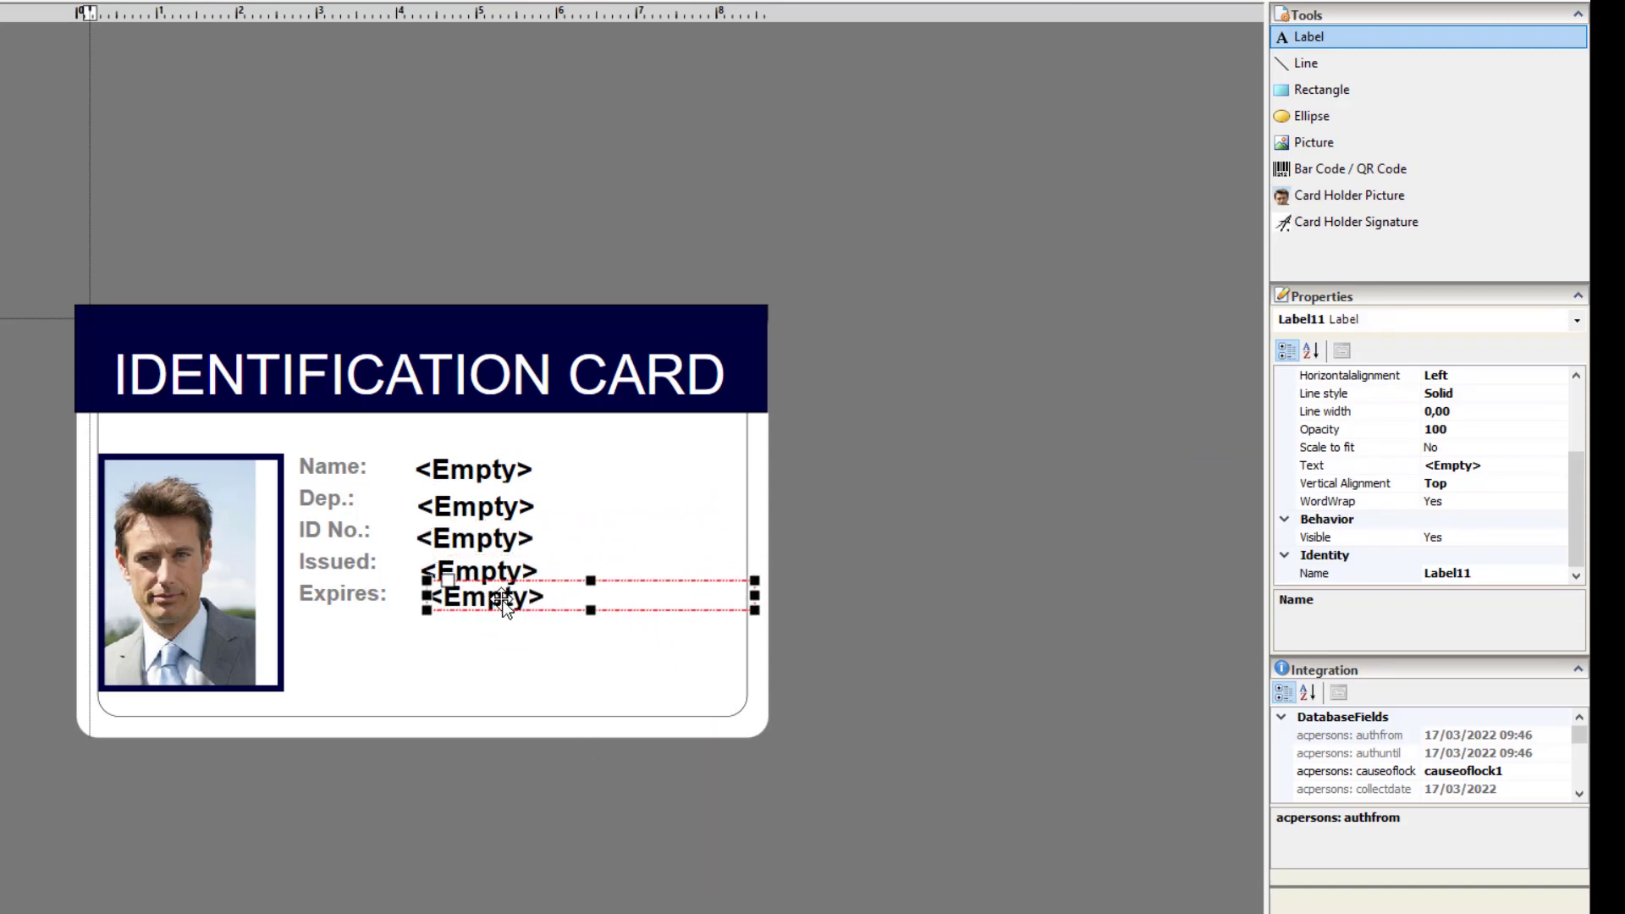
Set the bounds of the empty label beside "Dep.:" to 160;85;155;14
{"action": "left_click", "coordinate": [478, 506]}
{"action": "scroll", "coordinate": [1501, 434], "scroll_direction": "up", "scroll_amount": 3}
{"action": "left_click", "coordinate": [1501, 434]}
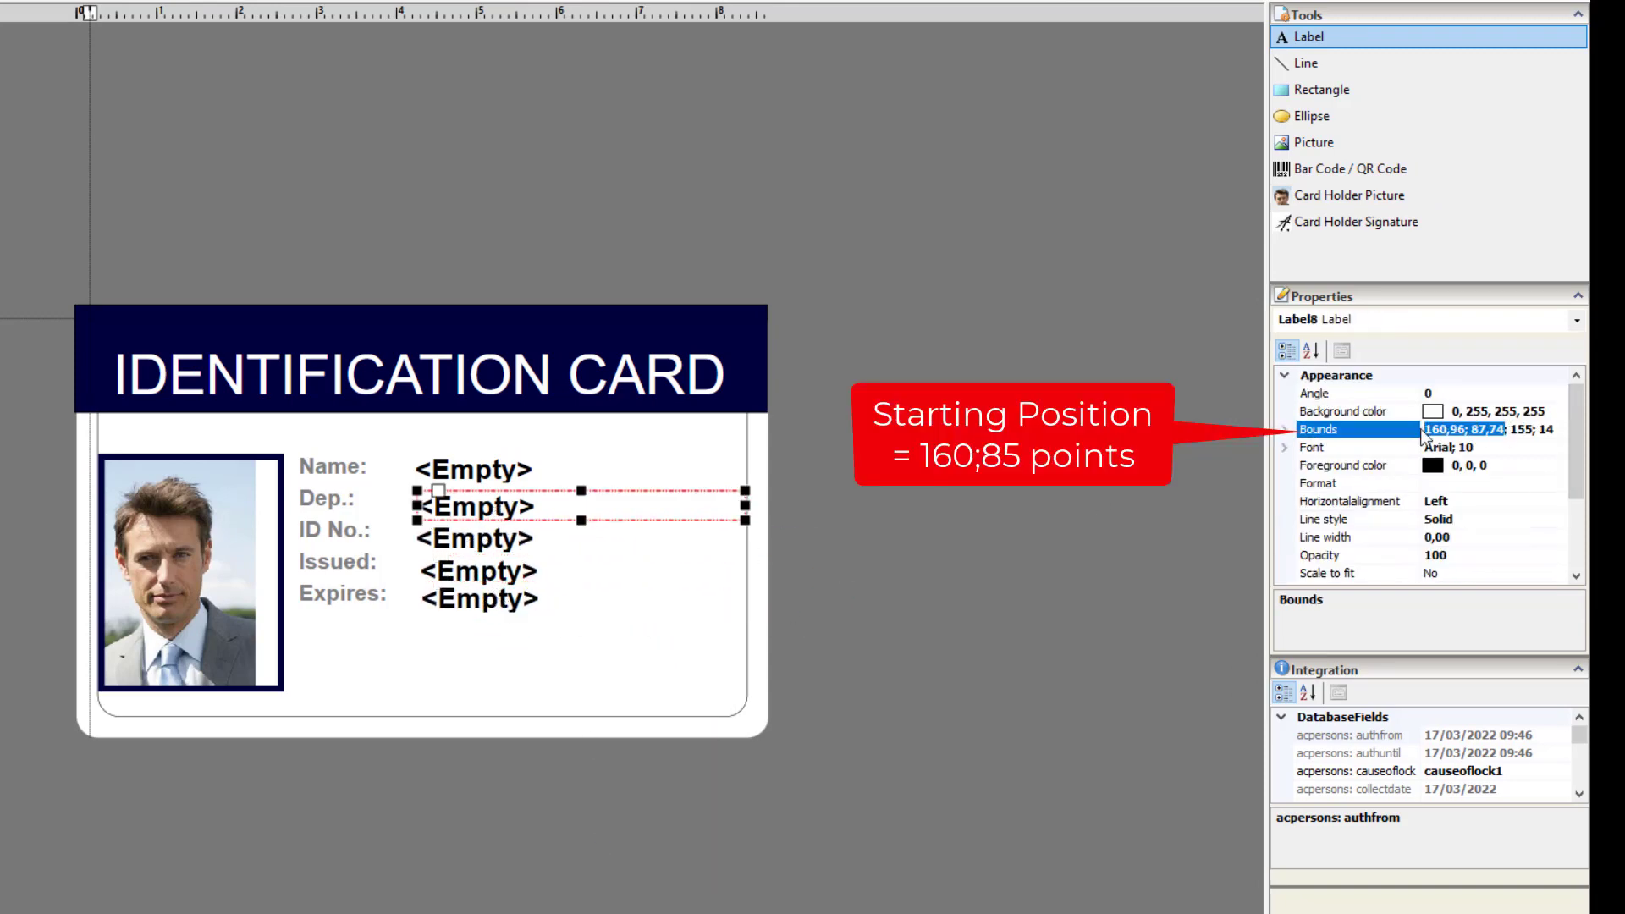
{"action": "type", "text": "160;85; 155; 14"}
Set the starting position in the bounds of the empty label beside "ID No.:" to 160;100
{"action": "left_click", "coordinate": [671, 536]}
{"action": "scroll", "coordinate": [1500, 434], "scroll_direction": "up", "scroll_amount": 3}
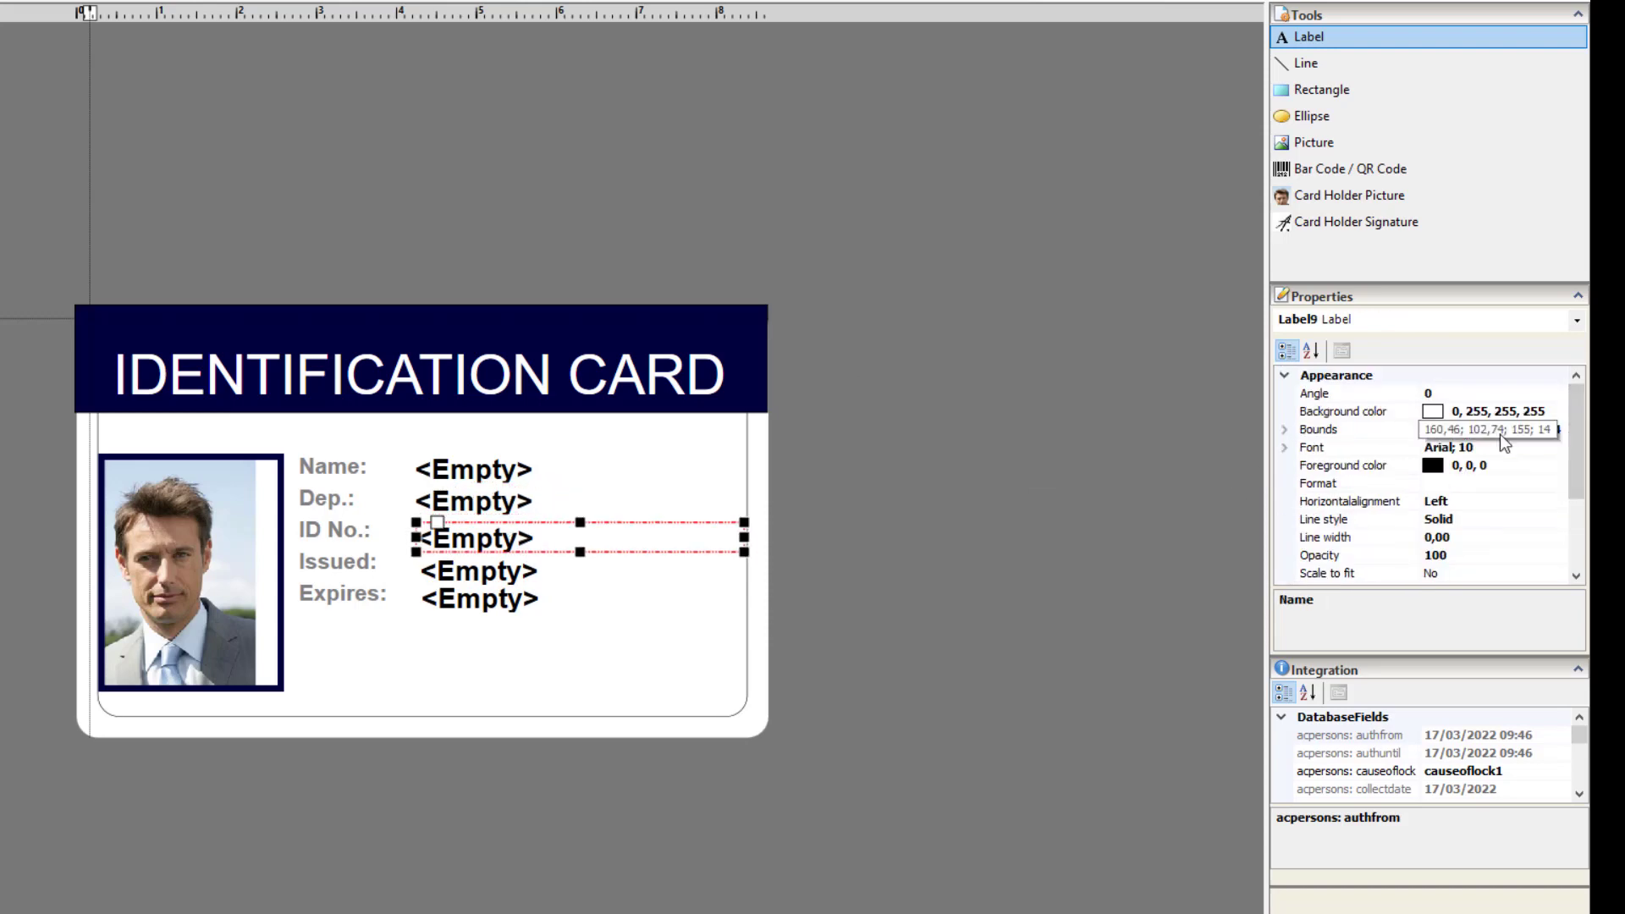
{"action": "left_click", "coordinate": [1500, 429]}
{"action": "type", "text": "160; 100"}
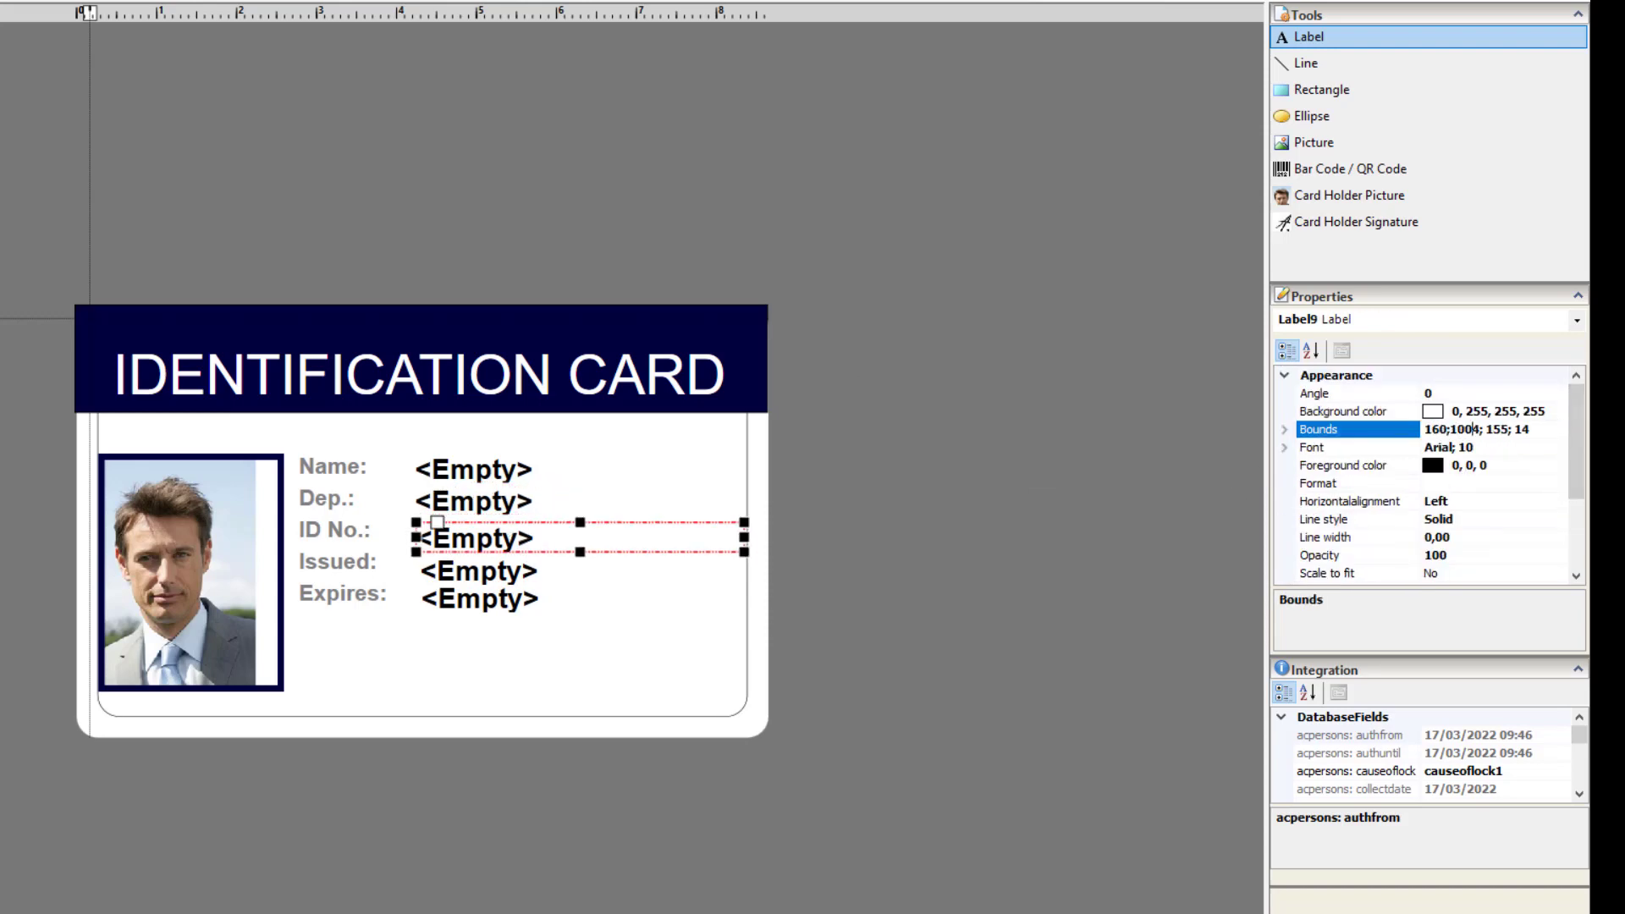
{"action": "key", "text": "Return"}
Set the starting position in the bounds of the empty label beside "Issued:" to 160;115
{"action": "left_click", "coordinate": [525, 571]}
{"action": "scroll", "coordinate": [1439, 475], "scroll_direction": "up", "scroll_amount": 2}
{"action": "left_click", "coordinate": [1490, 412]}
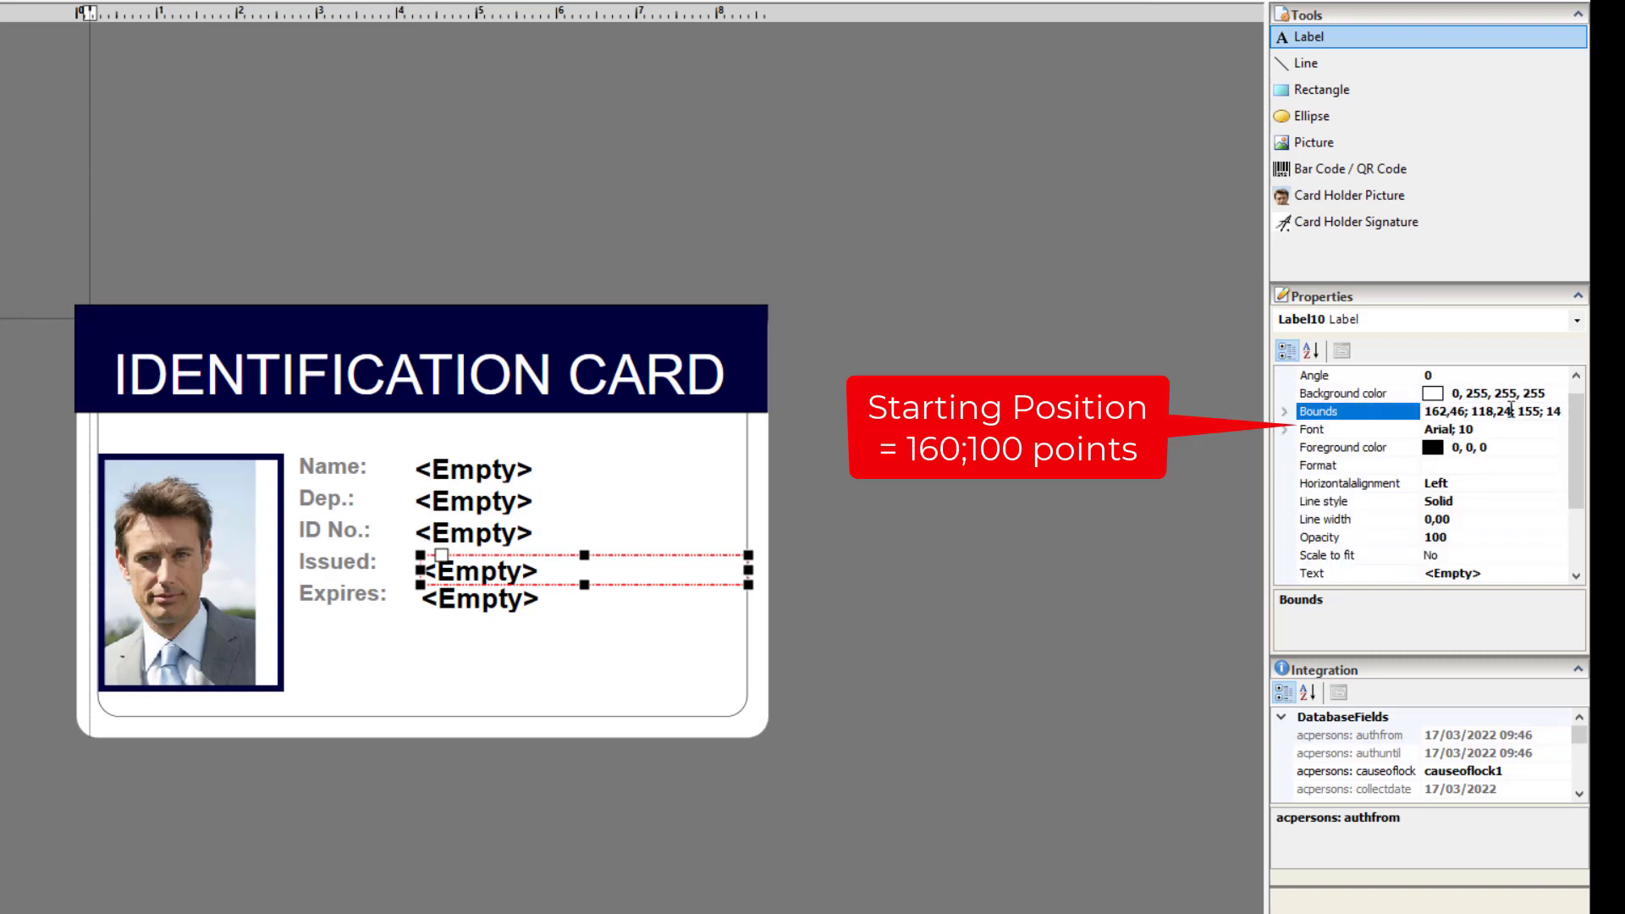
{"action": "left_click_drag", "start_coordinate": [1511, 413], "coordinate": [1415, 421]}
{"action": "type", "text": "160;115"}
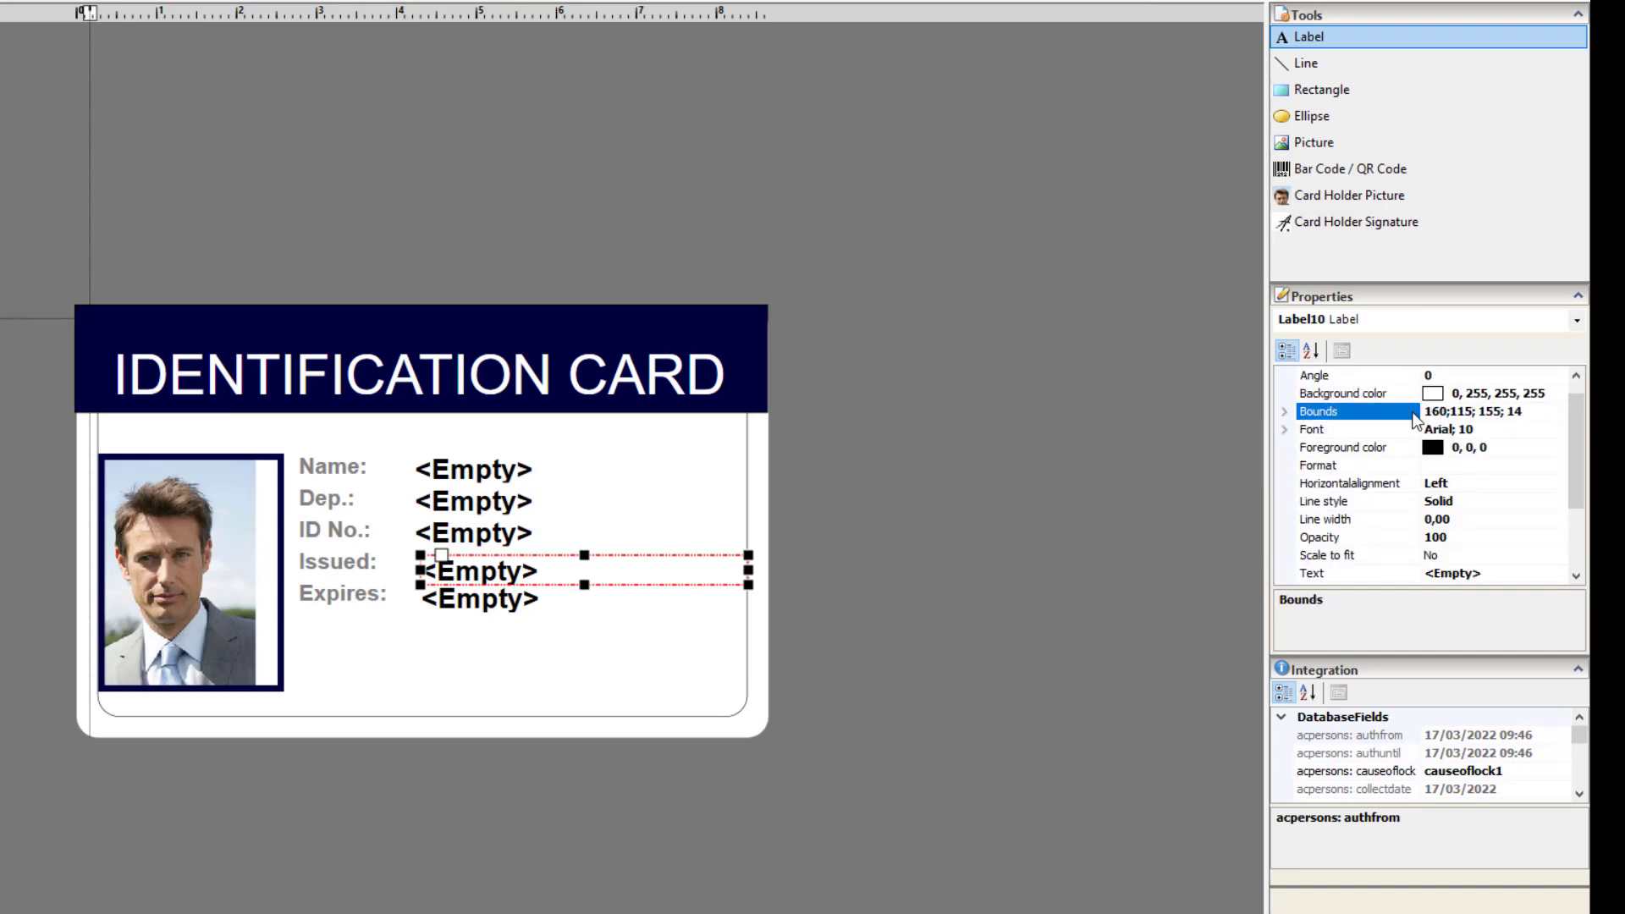
{"action": "key", "text": "Return"}
Set the starting position in the bounds of the empty label beside "Expires:" to 160;130
{"action": "left_click", "coordinate": [508, 599]}
{"action": "scroll", "coordinate": [1543, 399], "scroll_direction": "up", "scroll_amount": 3}
{"action": "left_click", "coordinate": [1439, 429]}
{"action": "left_click_drag", "start_coordinate": [1516, 430], "coordinate": [1411, 435]}
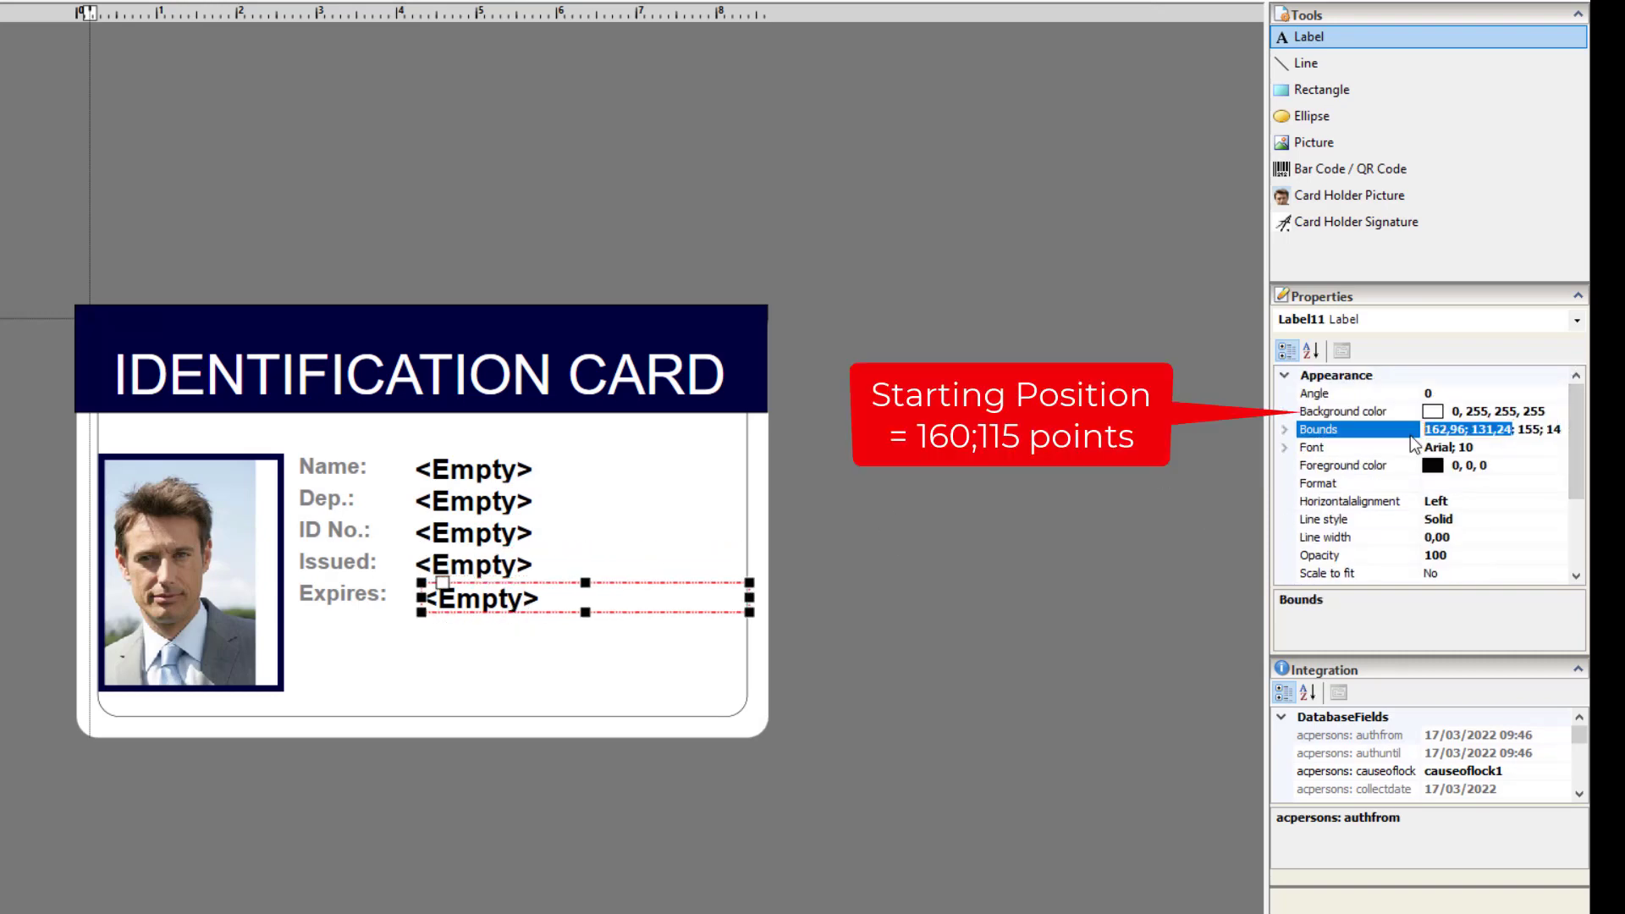
{"action": "type", "text": "160;130"}
{"action": "key", "text": "Return"}
Replace the <Empty> text pattern of the label beside "Name:" with the database field person: firstandlastname
{"action": "left_click", "coordinate": [624, 472]}
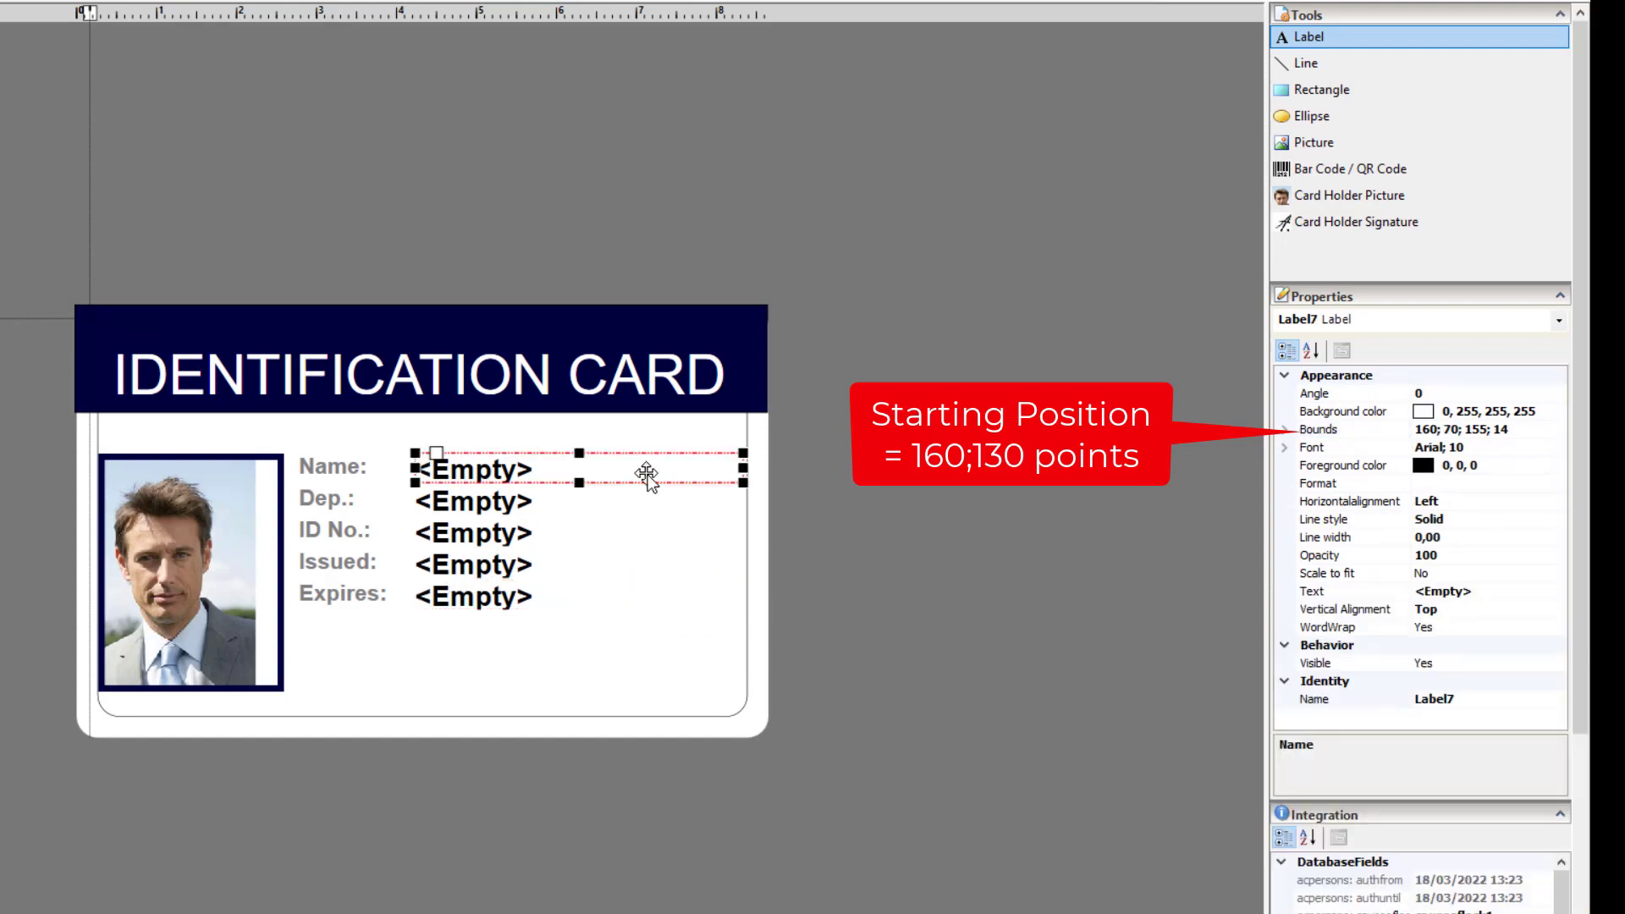
{"action": "left_click", "coordinate": [1528, 593]}
{"action": "left_click", "coordinate": [1557, 592]}
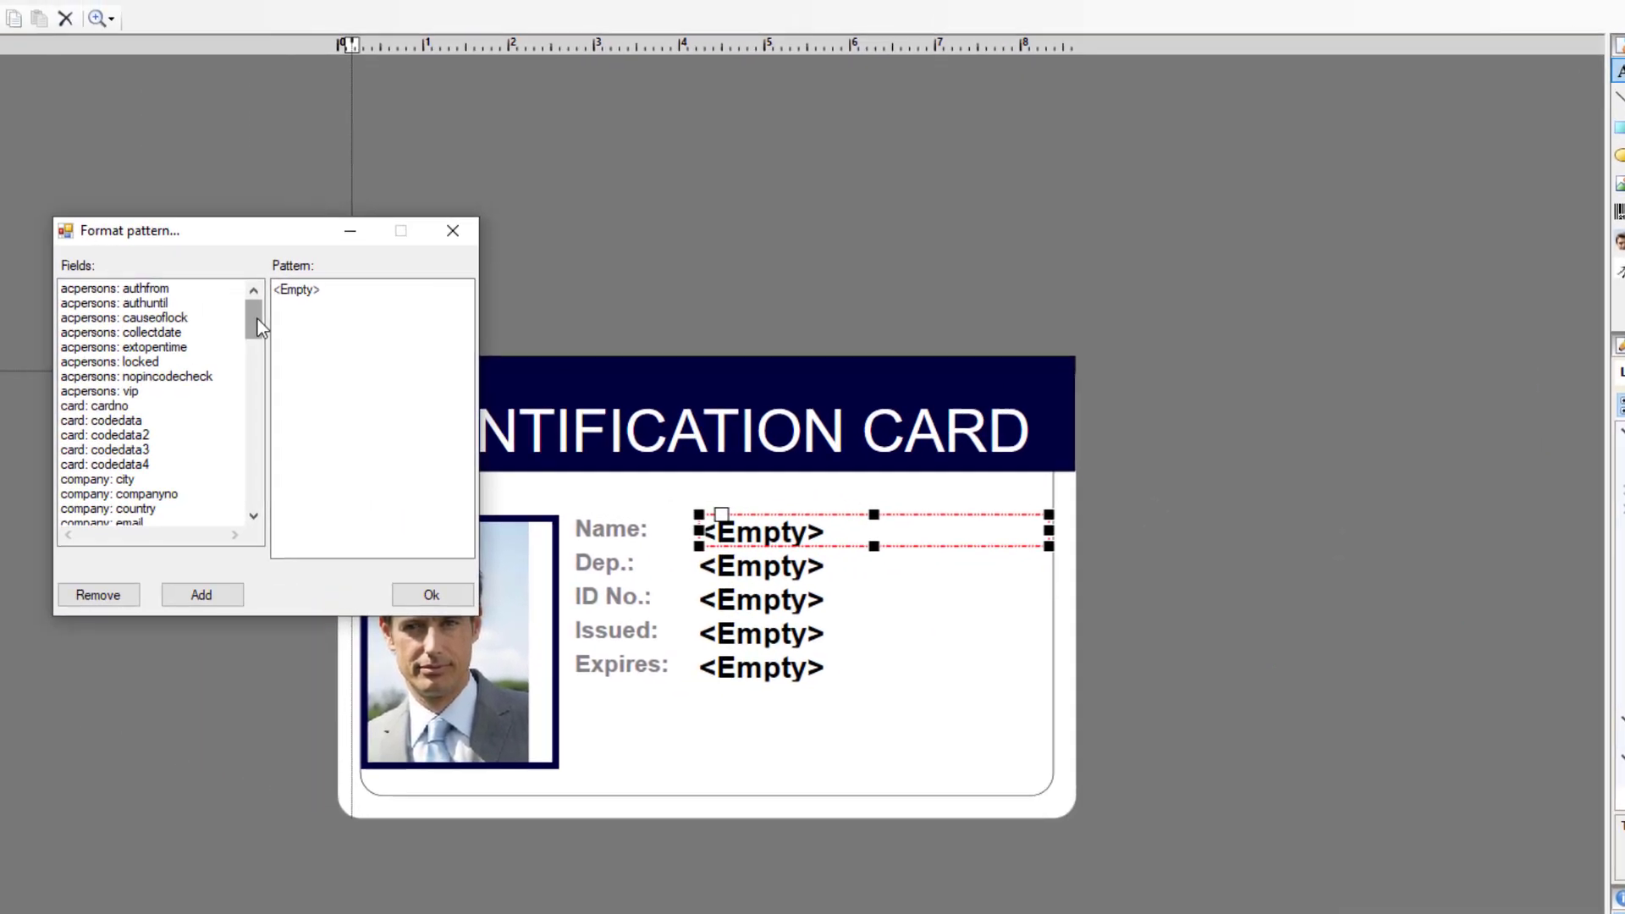
{"action": "left_click_drag", "start_coordinate": [257, 319], "coordinate": [255, 367]}
{"action": "left_click_drag", "start_coordinate": [457, 415], "coordinate": [457, 428]}
{"action": "left_click", "coordinate": [370, 544]}
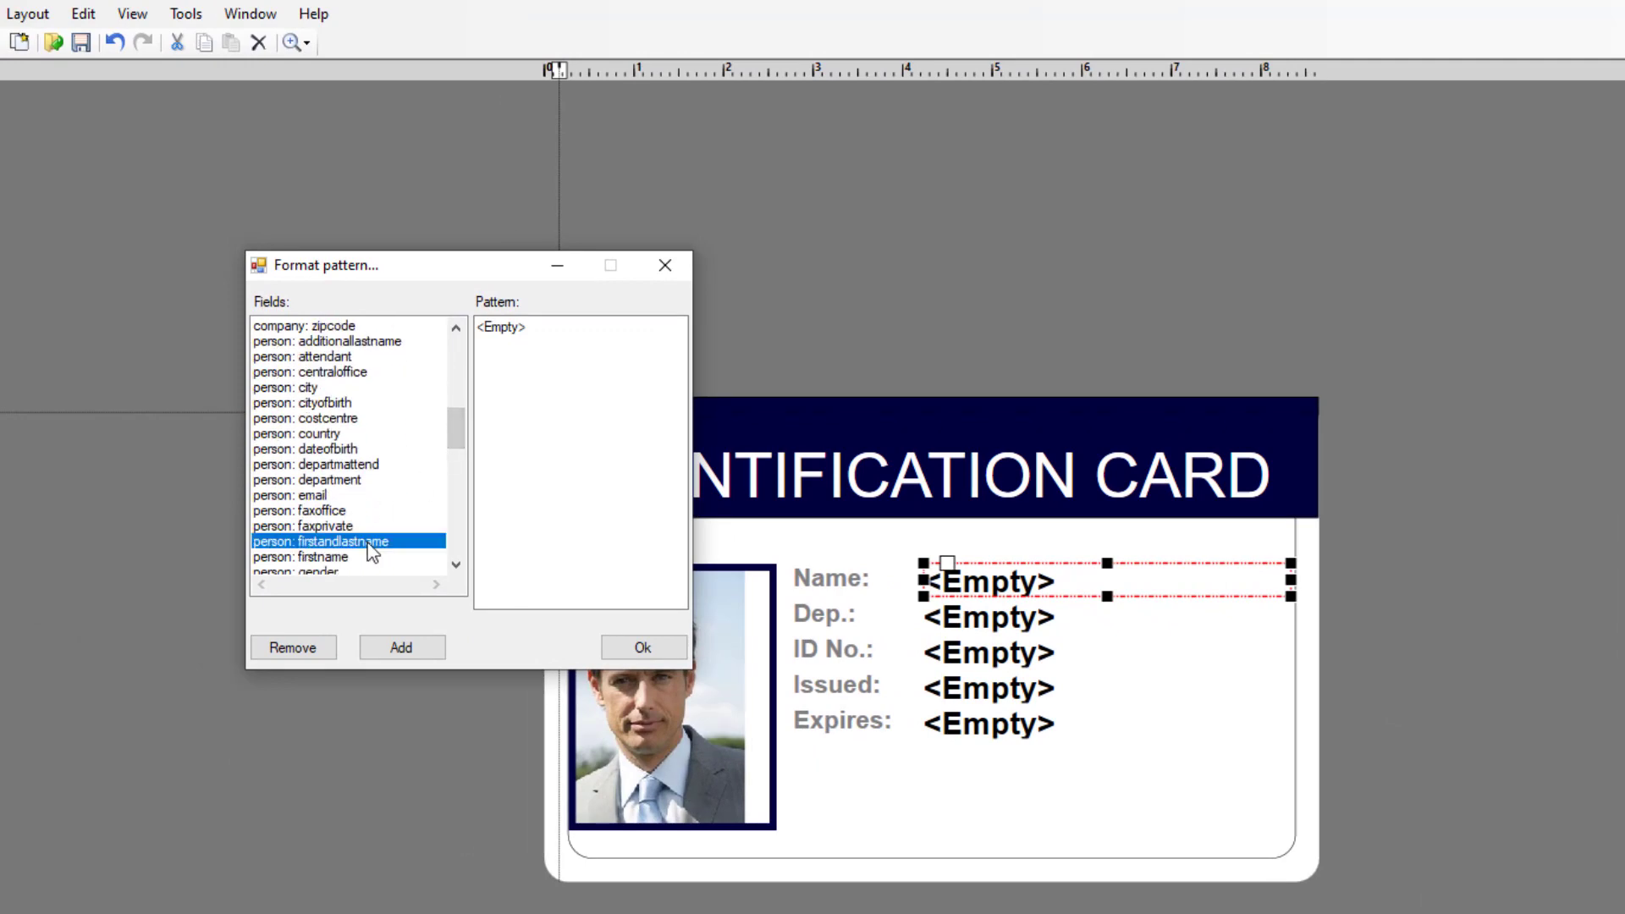
{"action": "left_click", "coordinate": [398, 649]}
{"action": "left_click_drag", "start_coordinate": [523, 335], "coordinate": [485, 338]}
{"action": "key", "text": "BackSpace"}
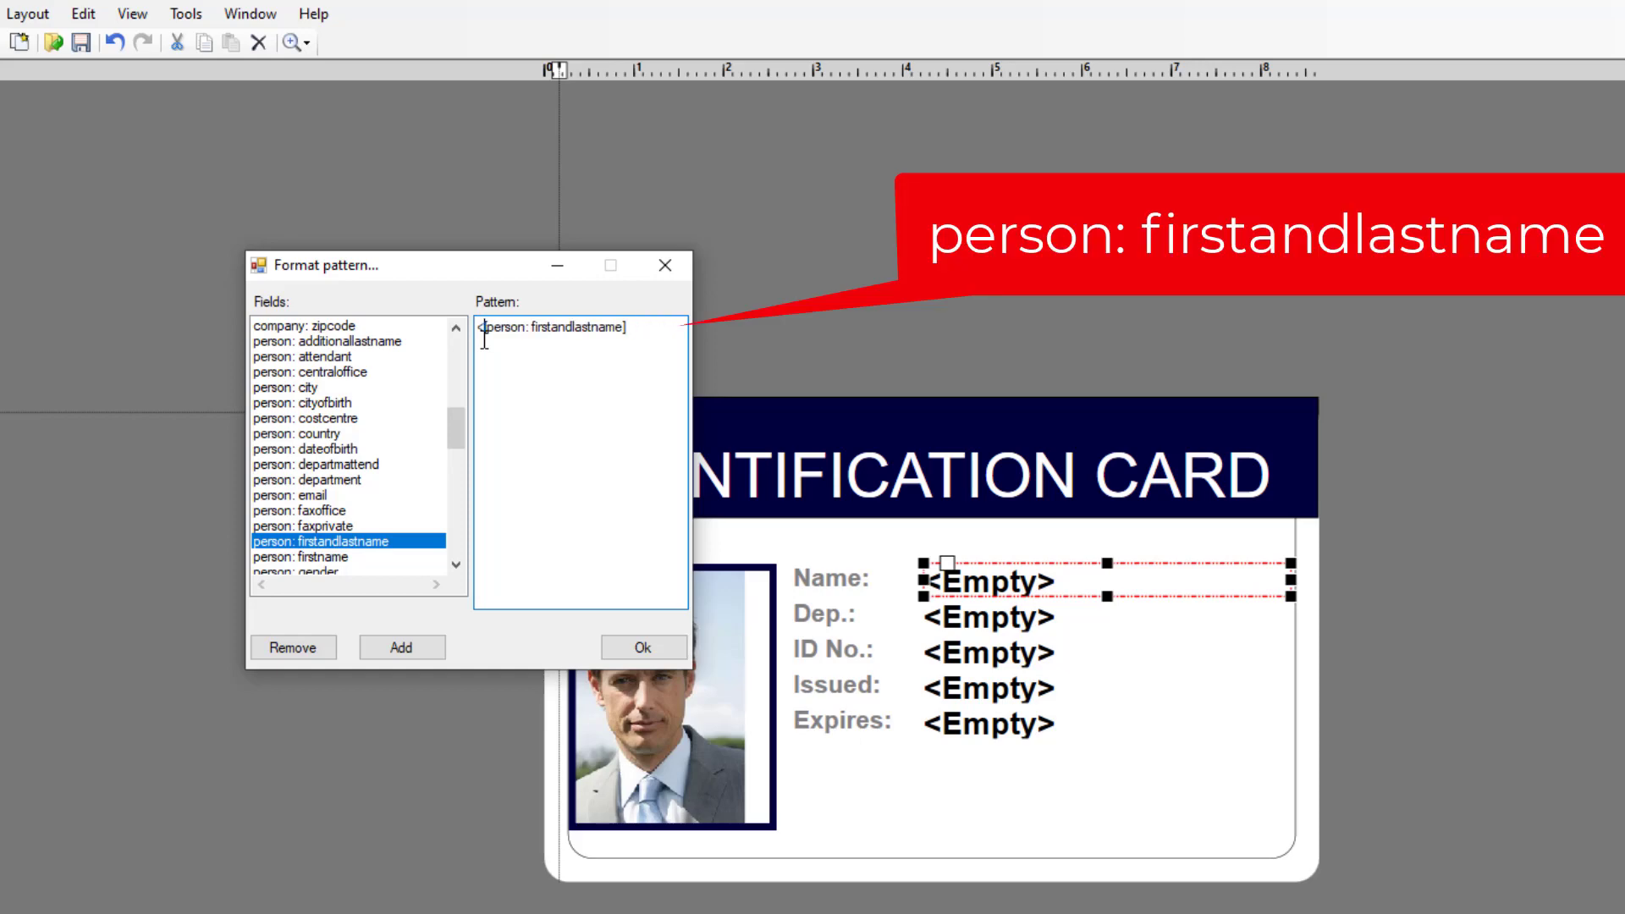
{"action": "key", "text": "BackSpace"}
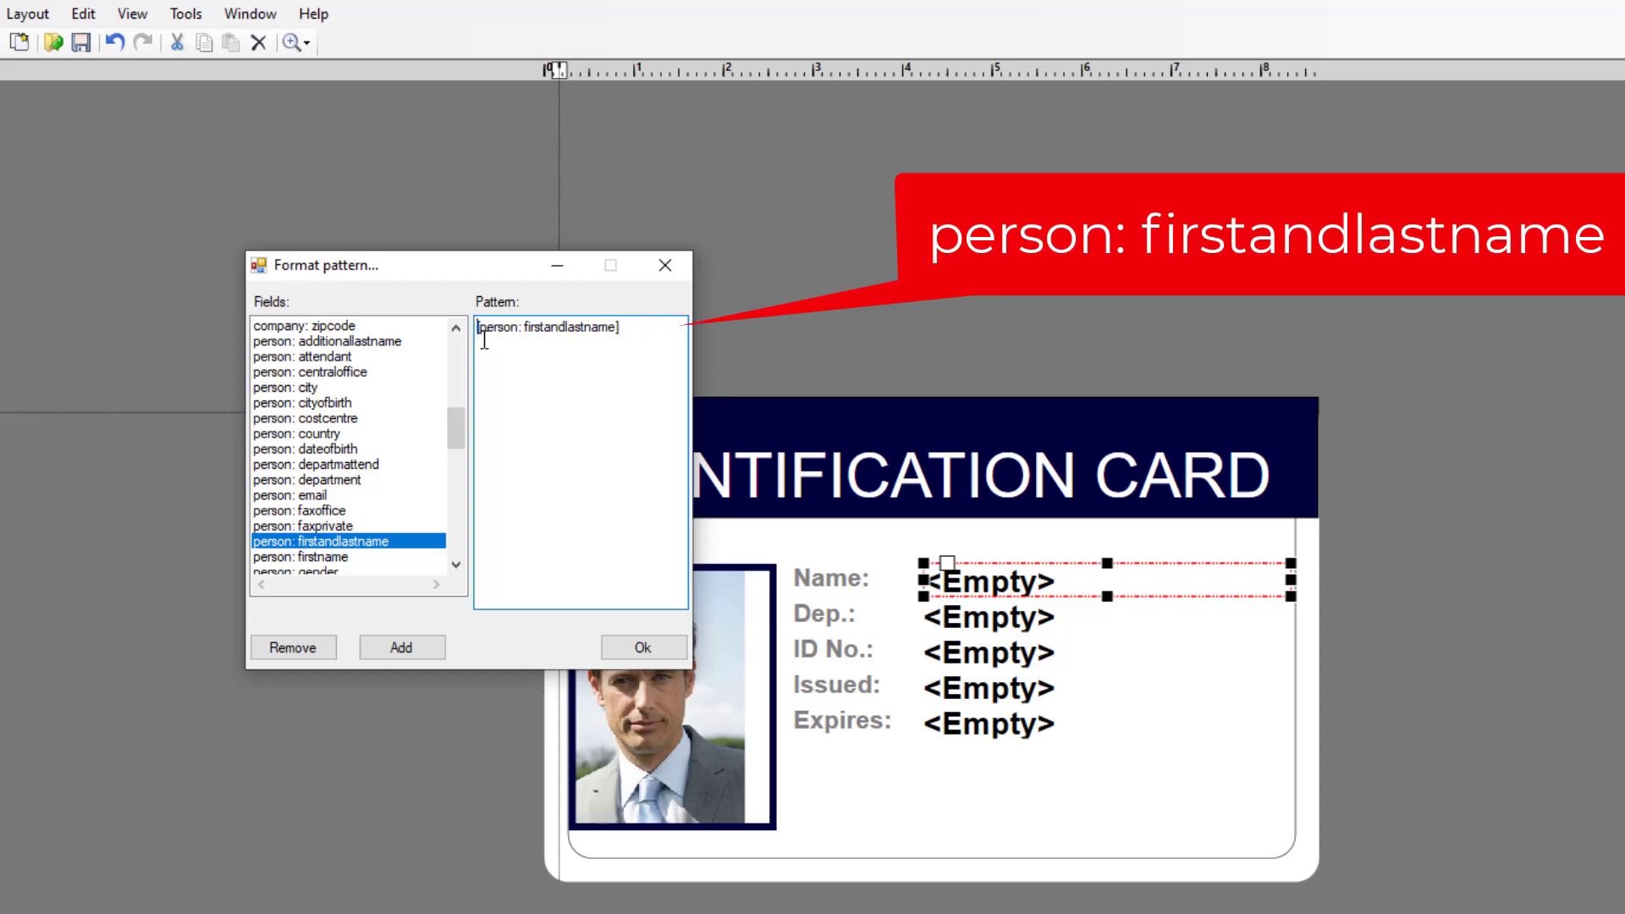
{"action": "left_click", "coordinate": [641, 649]}
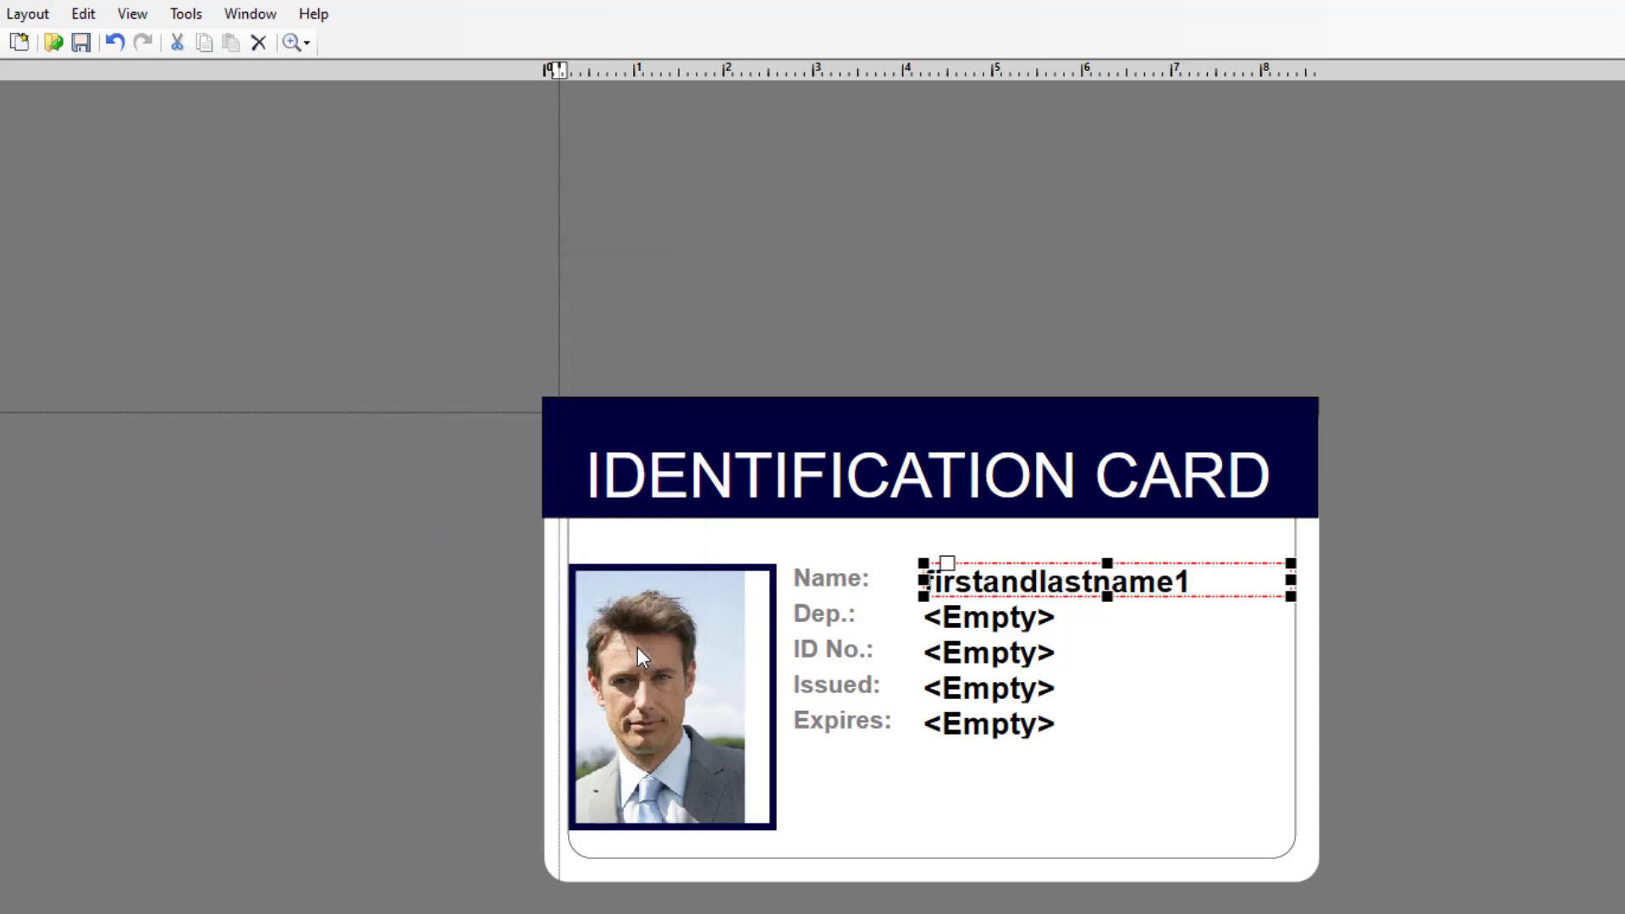
Replace the <Empty> text pattern of the label beside "Dep.:" with the database field person: department
{"action": "left_click", "coordinate": [975, 622]}
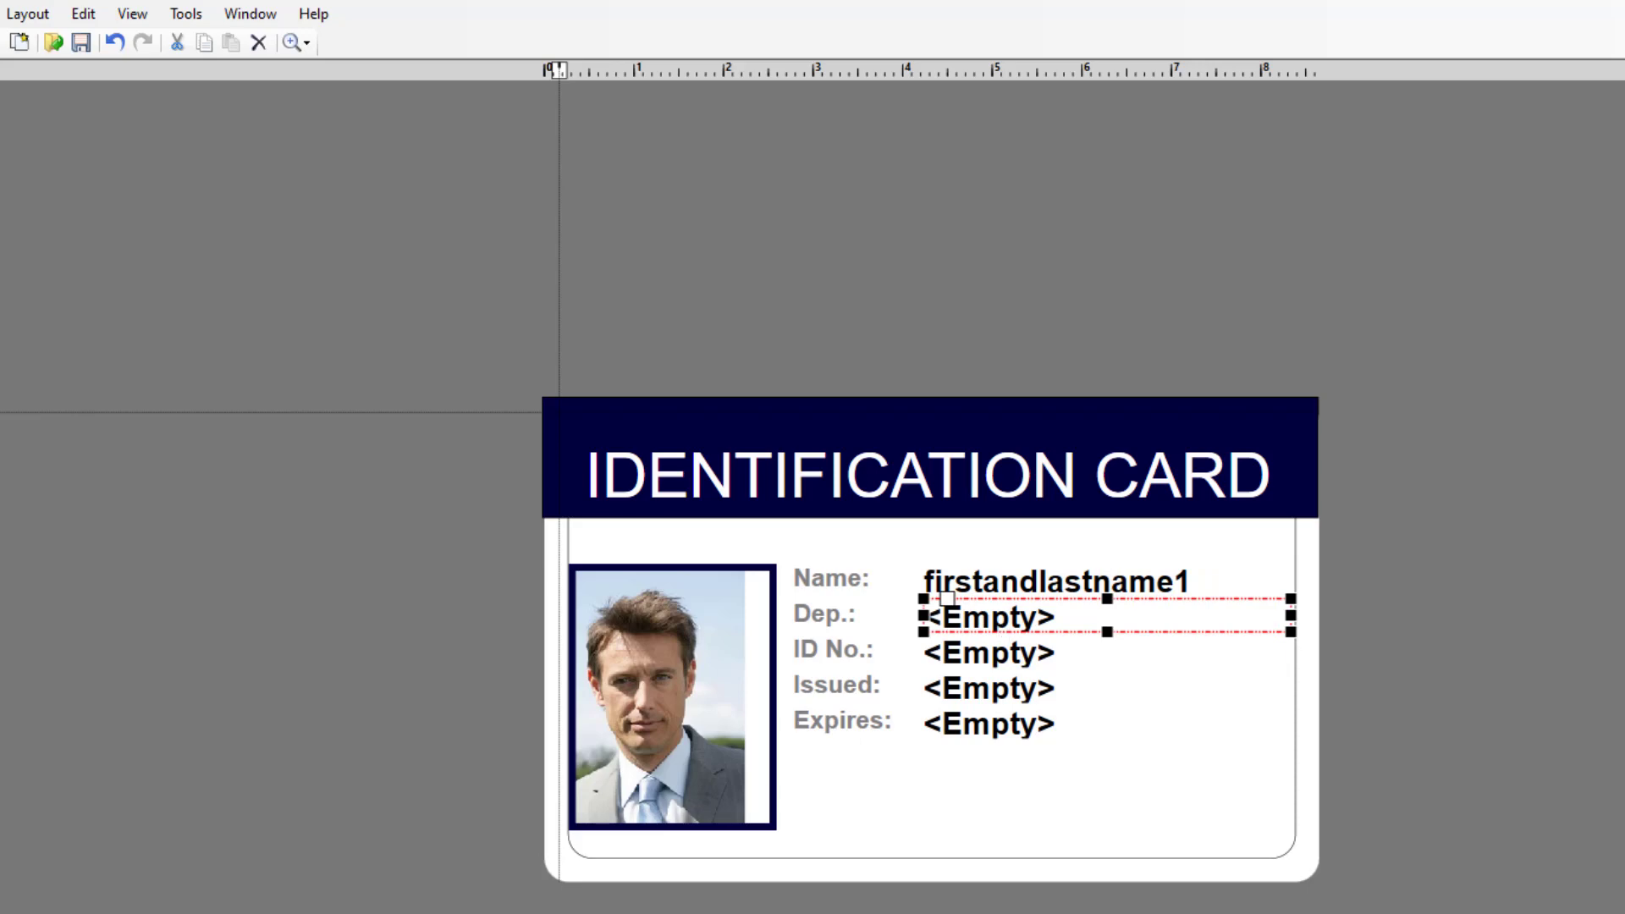
{"action": "left_click_drag", "start_coordinate": [481, 391], "coordinate": [485, 454]}
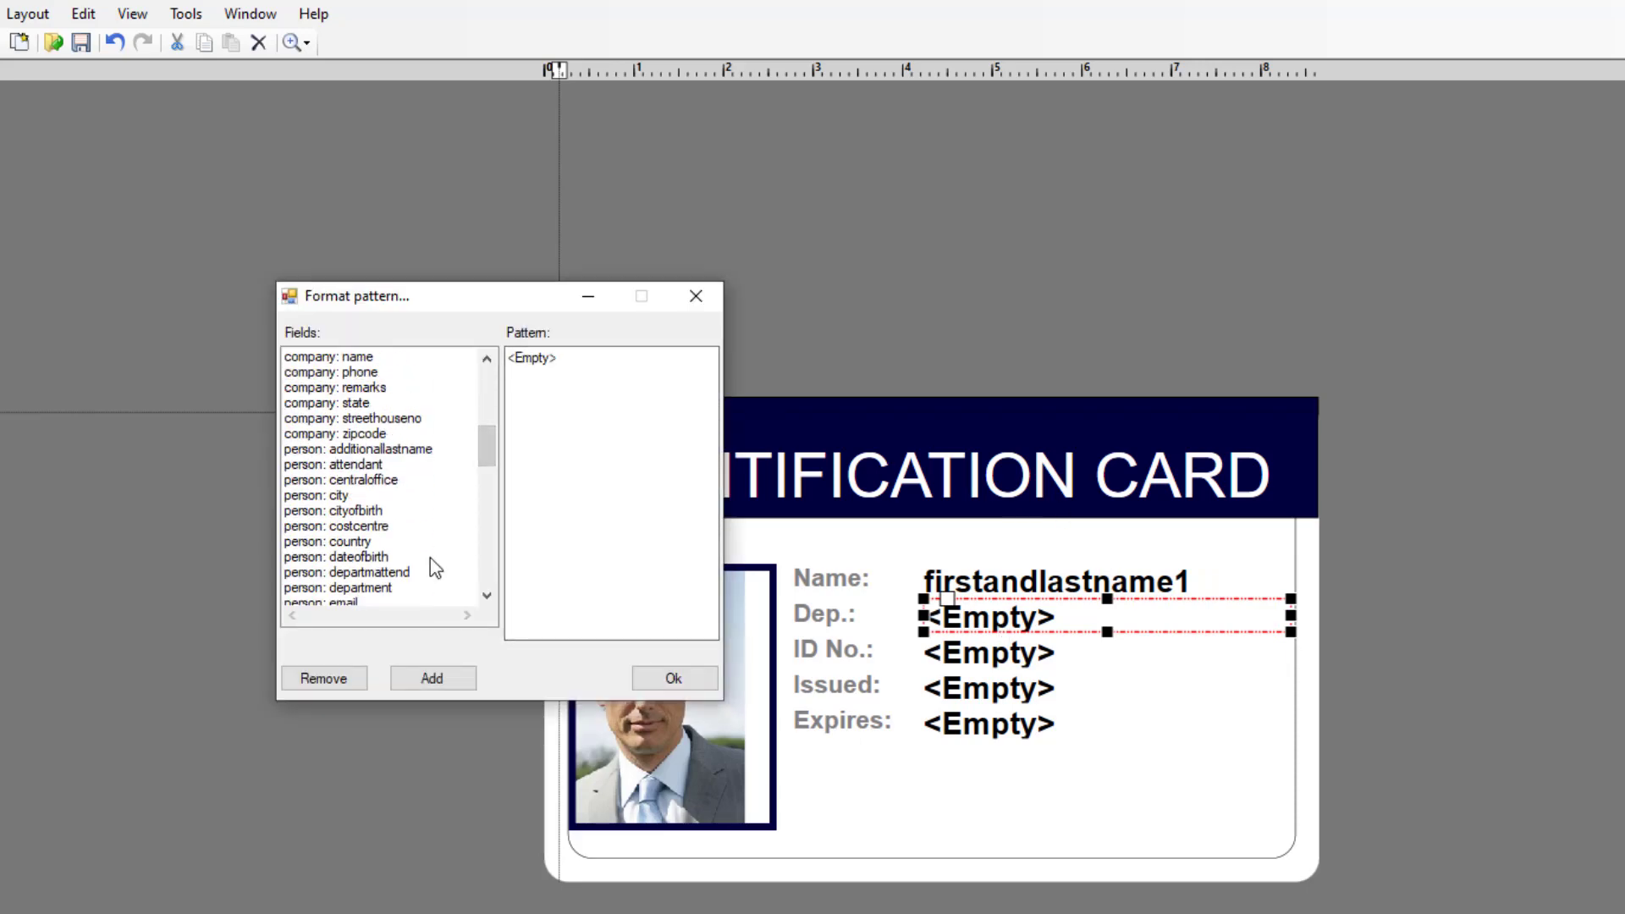
{"action": "left_click", "coordinate": [392, 588]}
{"action": "left_click", "coordinate": [430, 678]}
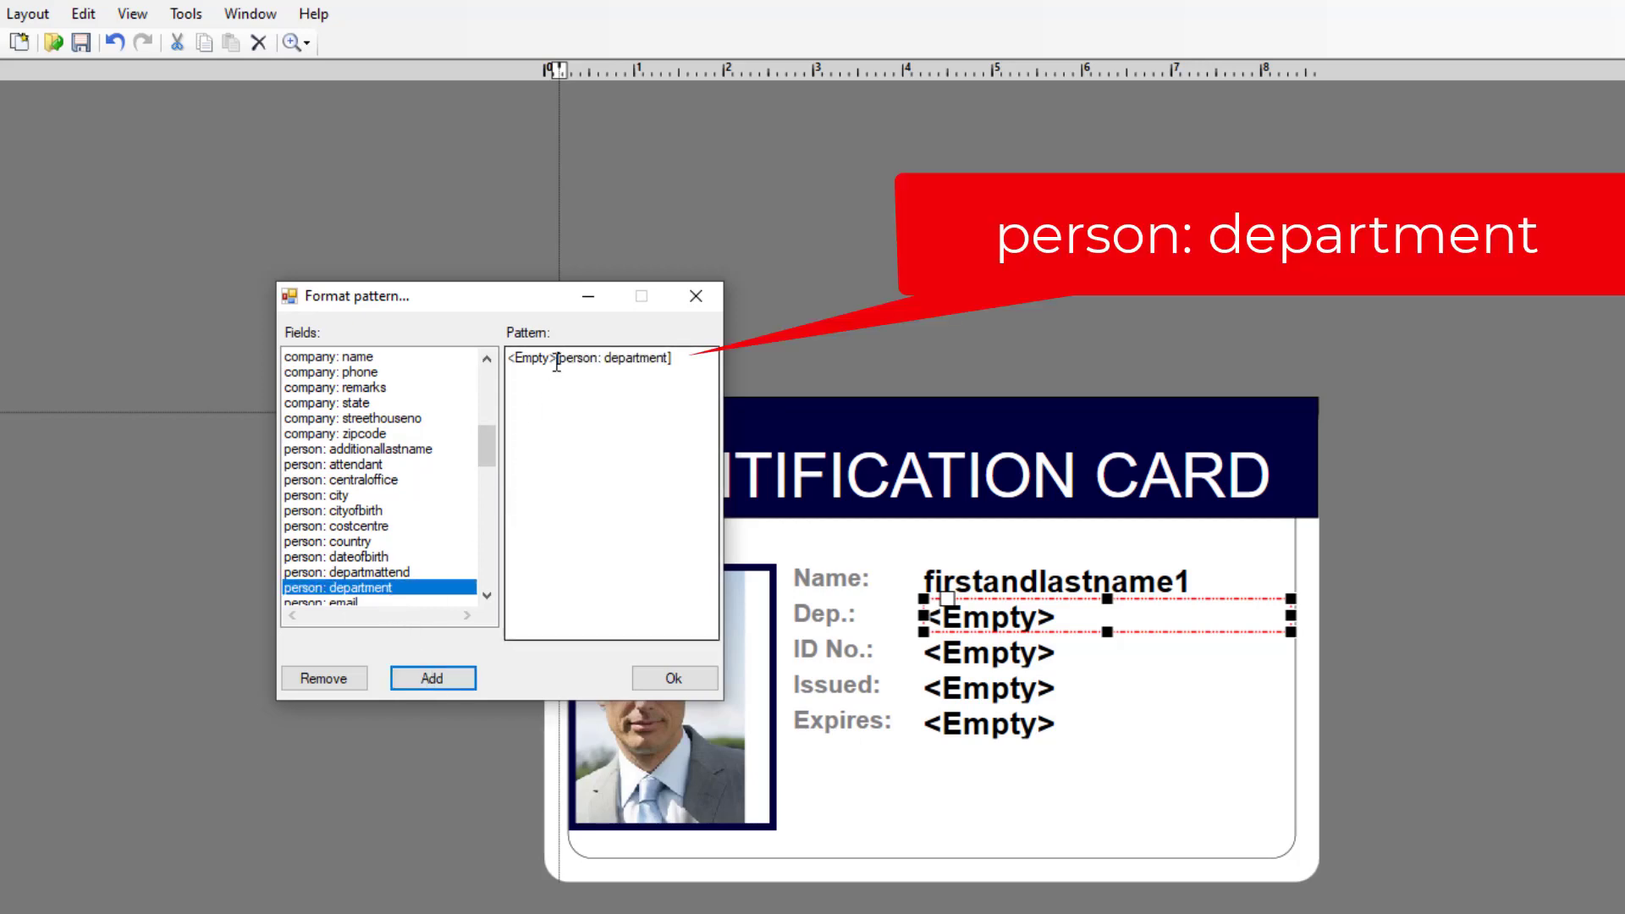
{"action": "left_click_drag", "start_coordinate": [557, 362], "coordinate": [486, 369]}
{"action": "key", "text": "Delete"}
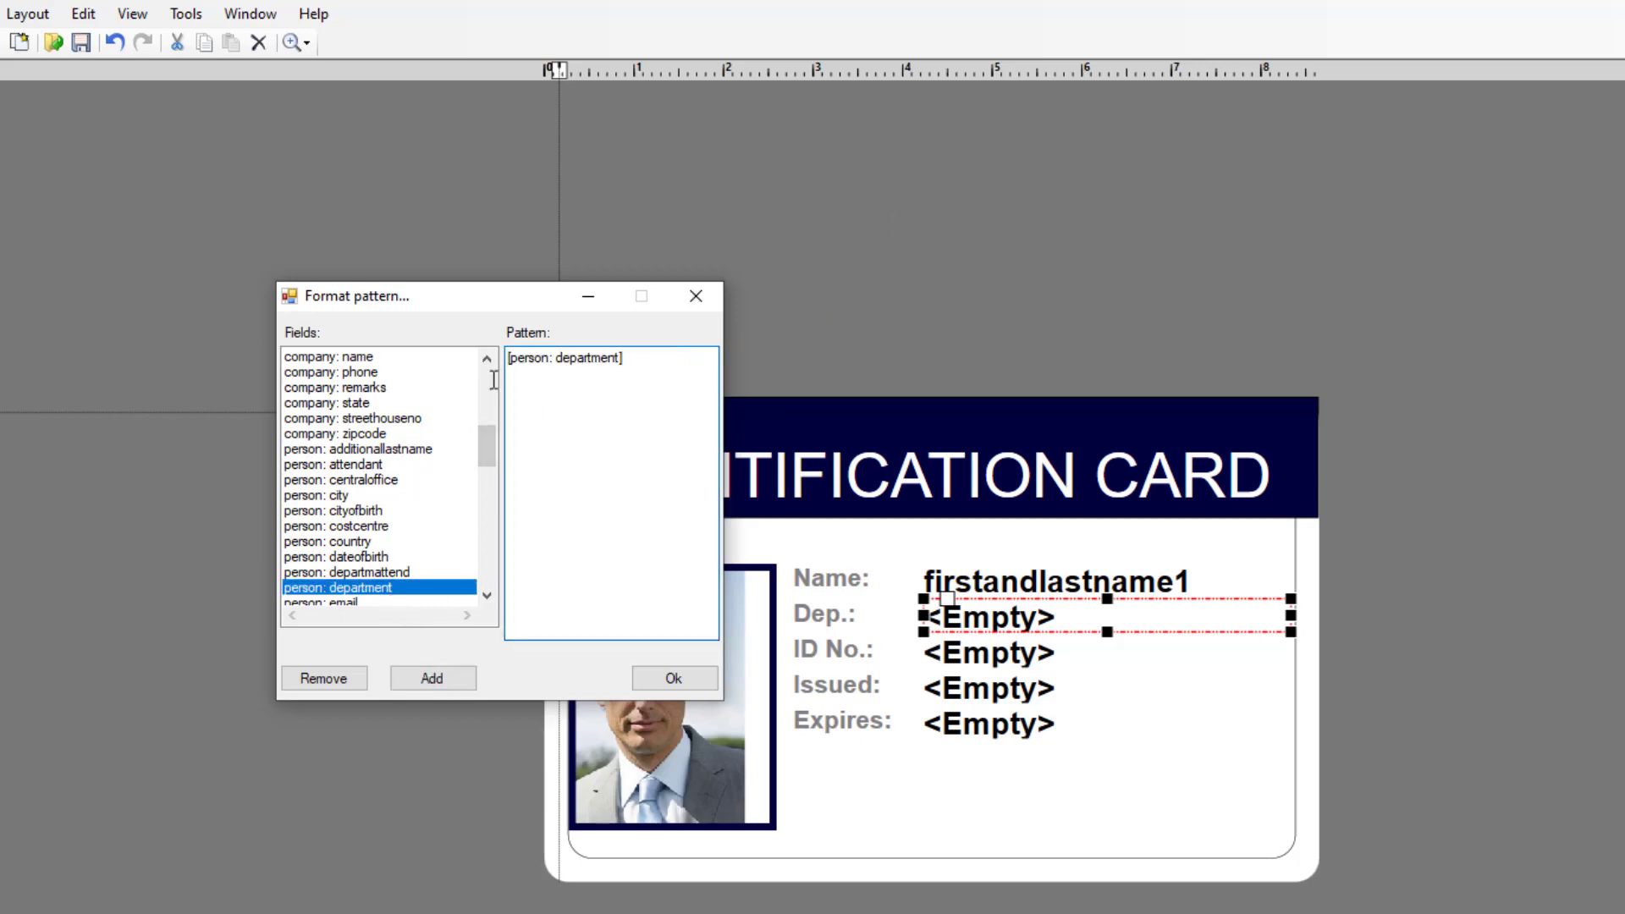
{"action": "left_click", "coordinate": [667, 676]}
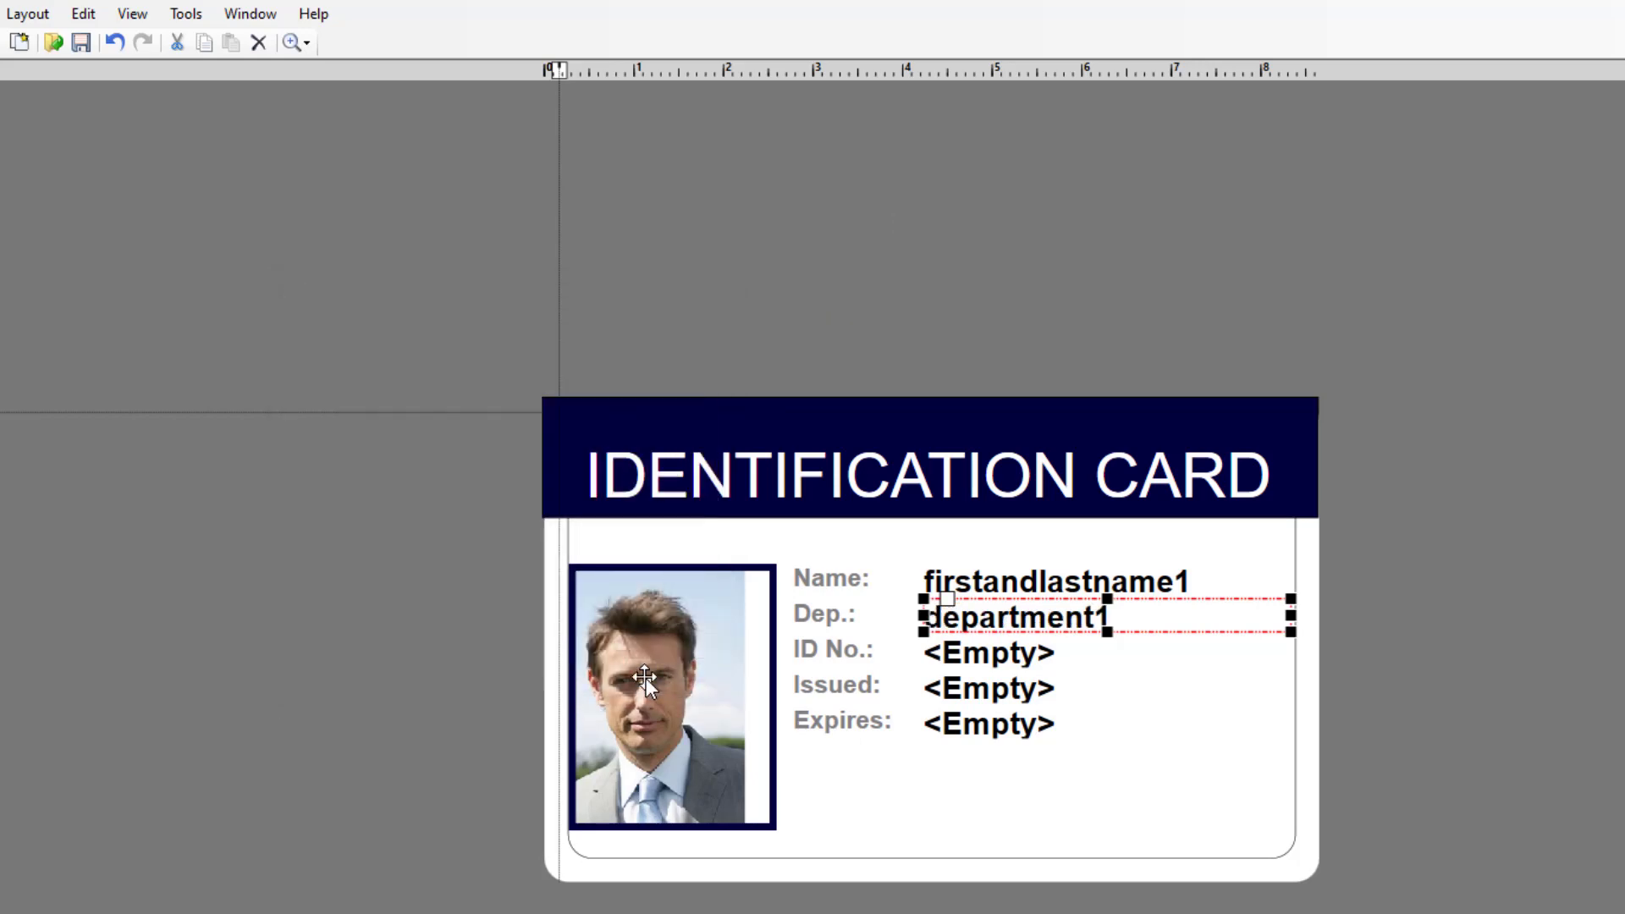
Replace the <Empty> text pattern of the label beside "ID No.:" with the database field person: no
{"action": "left_click", "coordinate": [969, 651]}
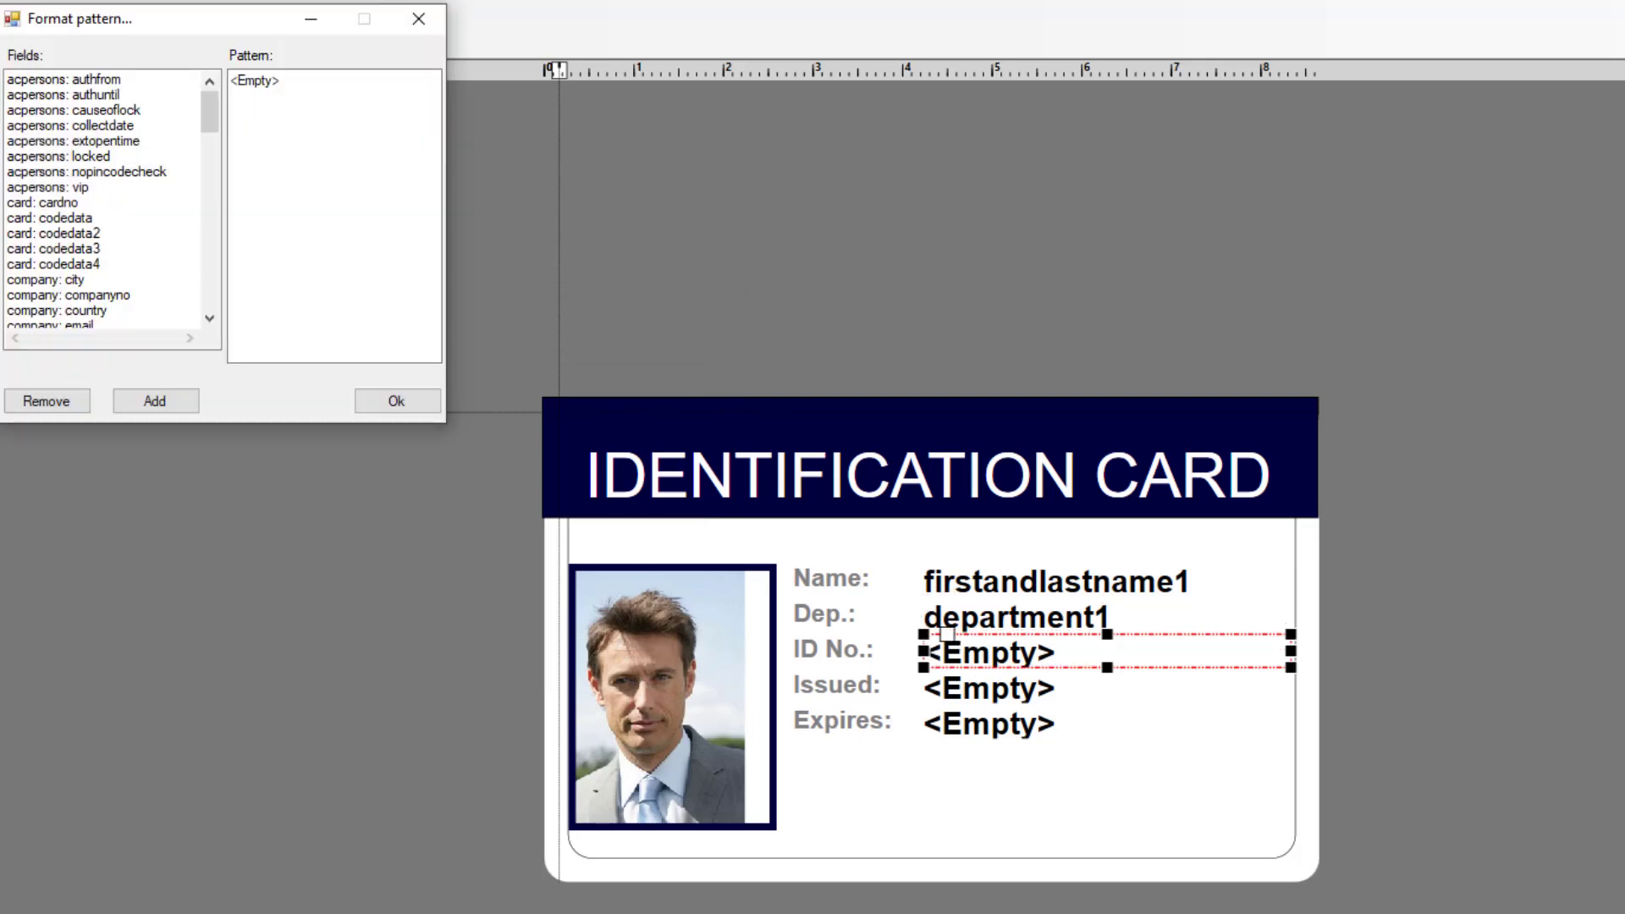
{"action": "left_click_drag", "start_coordinate": [211, 117], "coordinate": [215, 211]}
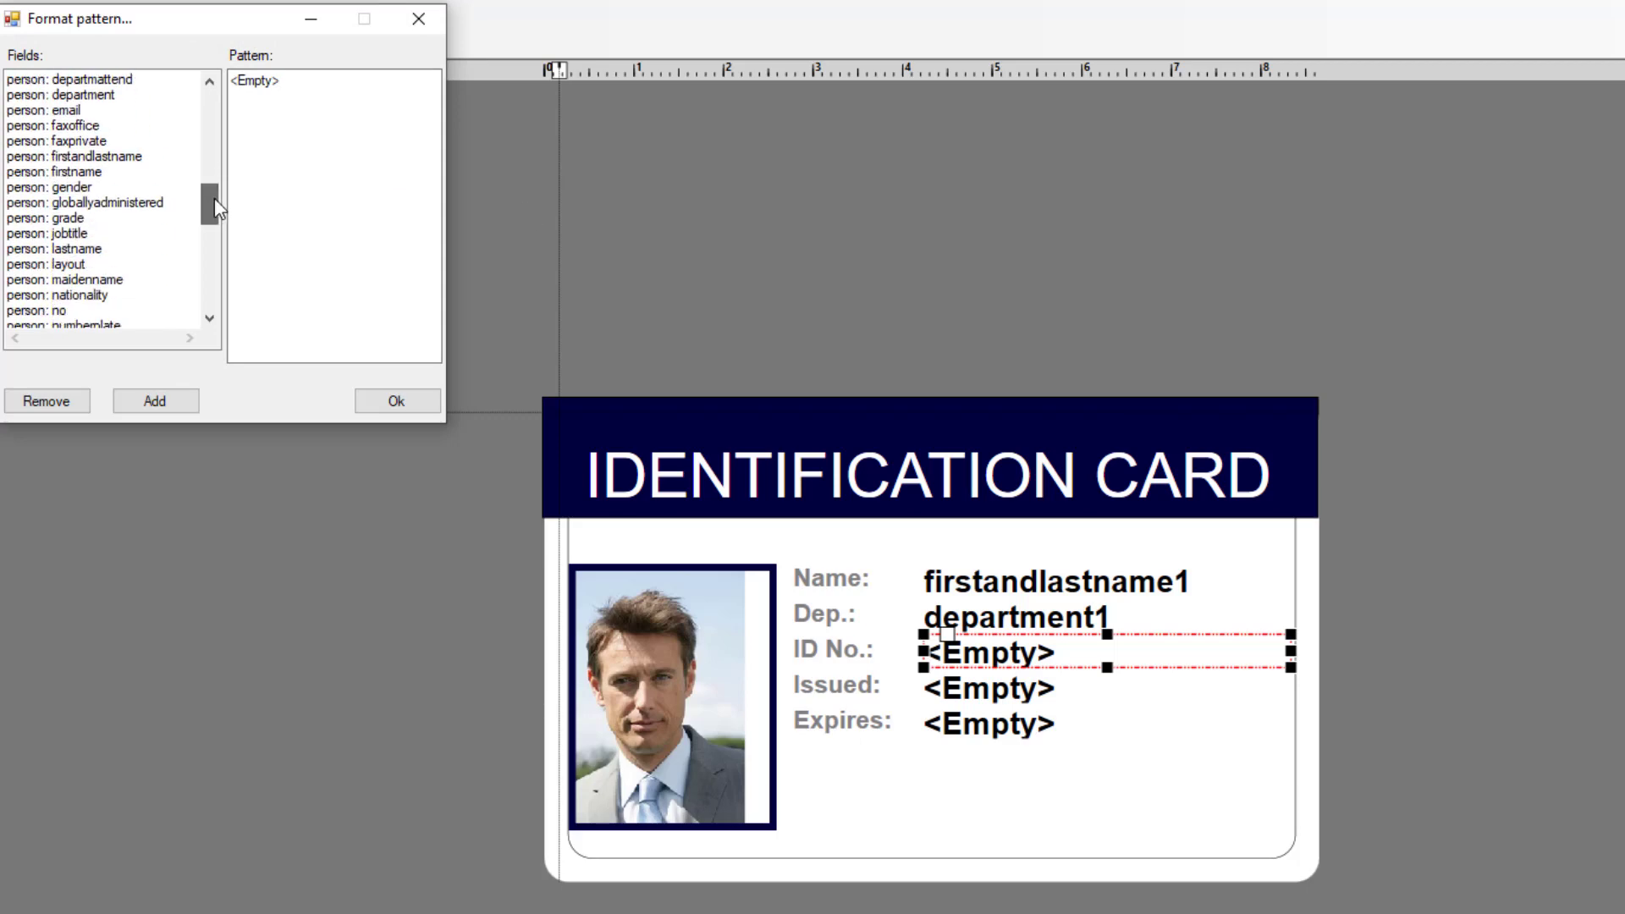
{"action": "left_click", "coordinate": [52, 313]}
{"action": "left_click", "coordinate": [155, 400]}
{"action": "left_click", "coordinate": [275, 86]}
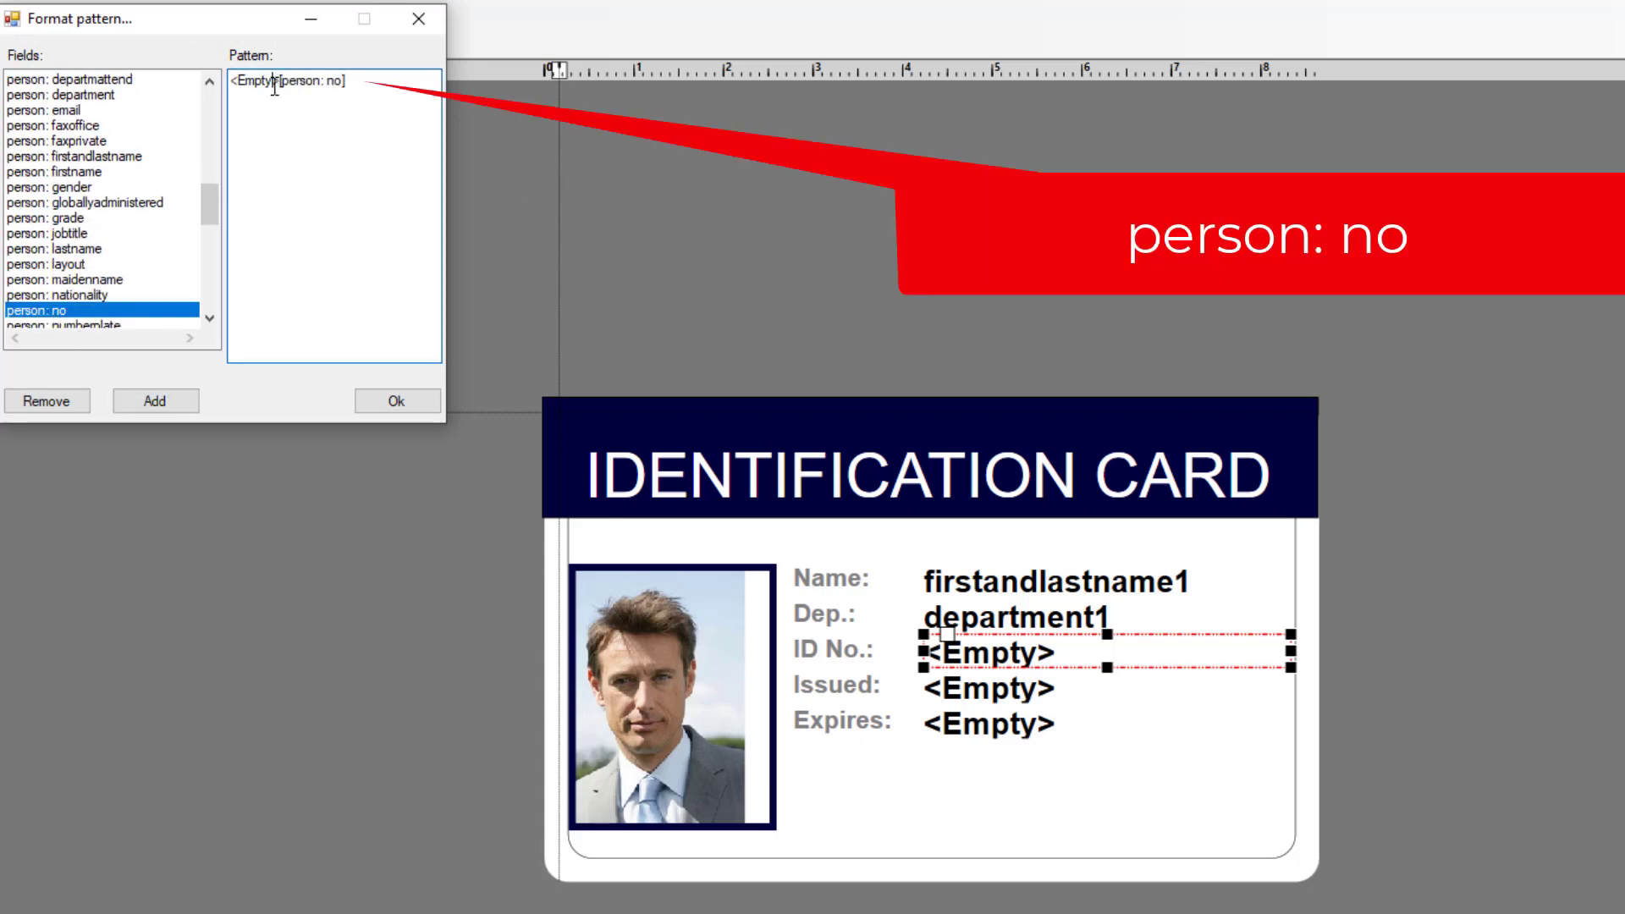
{"action": "left_click_drag", "start_coordinate": [273, 80], "coordinate": [209, 85]}
{"action": "key", "text": "BackSpace"}
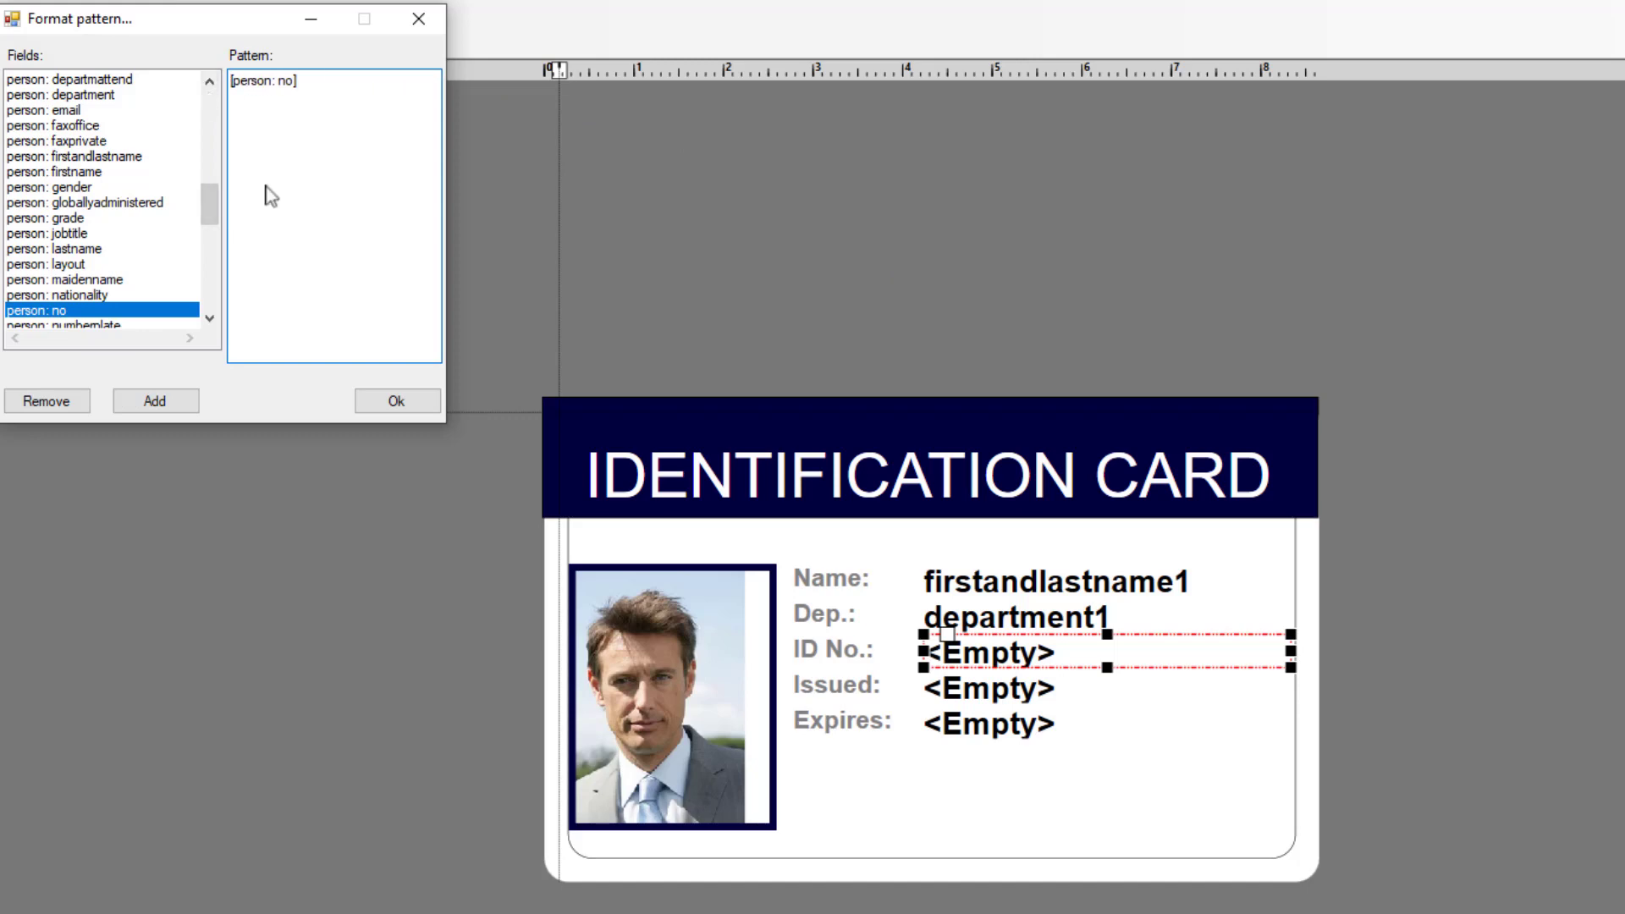
{"action": "left_click", "coordinate": [406, 398]}
Replace the <Empty> text pattern of the label beside "Issued:" with the database field acpersons: authfrom
{"action": "left_click", "coordinate": [1037, 688]}
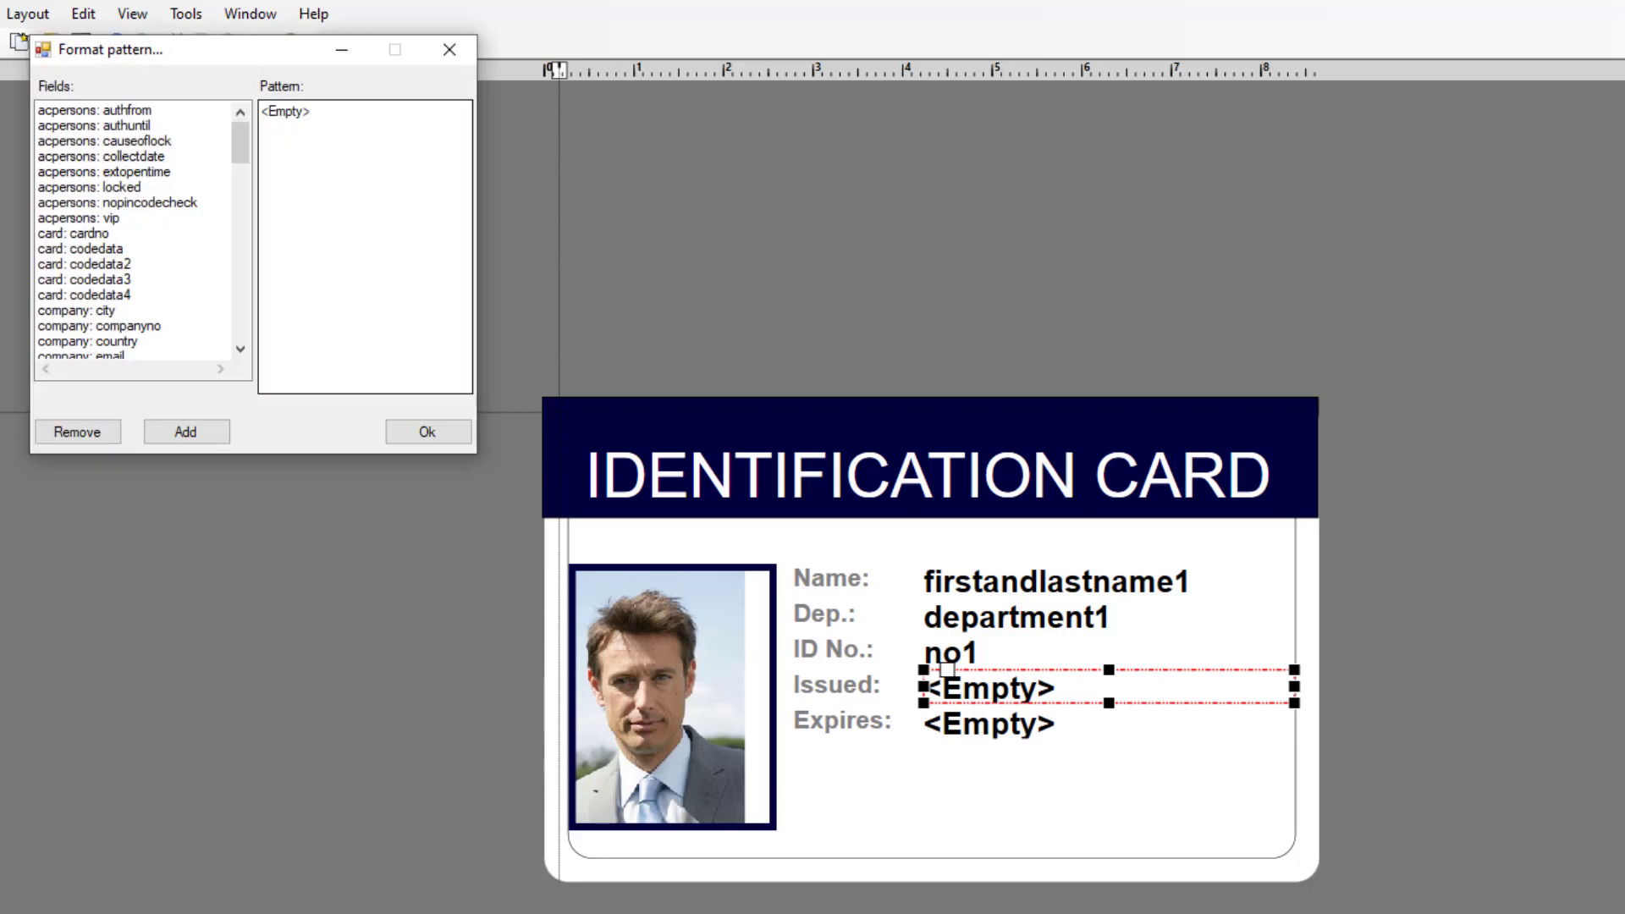
{"action": "left_click", "coordinate": [127, 110]}
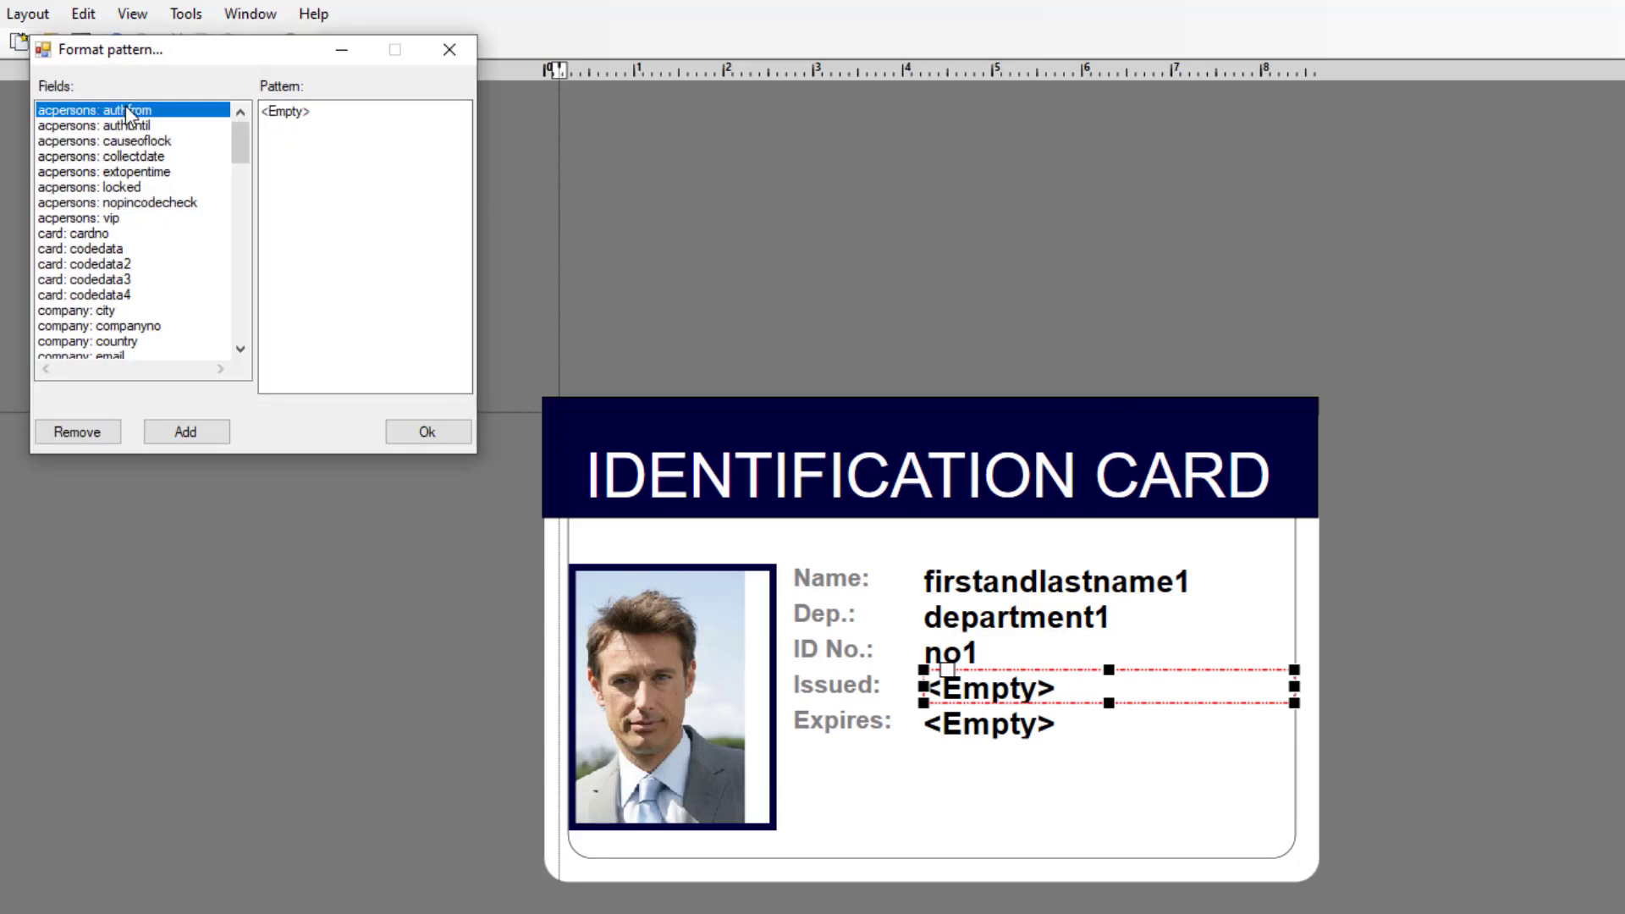
{"action": "left_click", "coordinate": [178, 431]}
{"action": "left_click_drag", "start_coordinate": [263, 111], "coordinate": [310, 111]}
{"action": "key", "text": "Delete"}
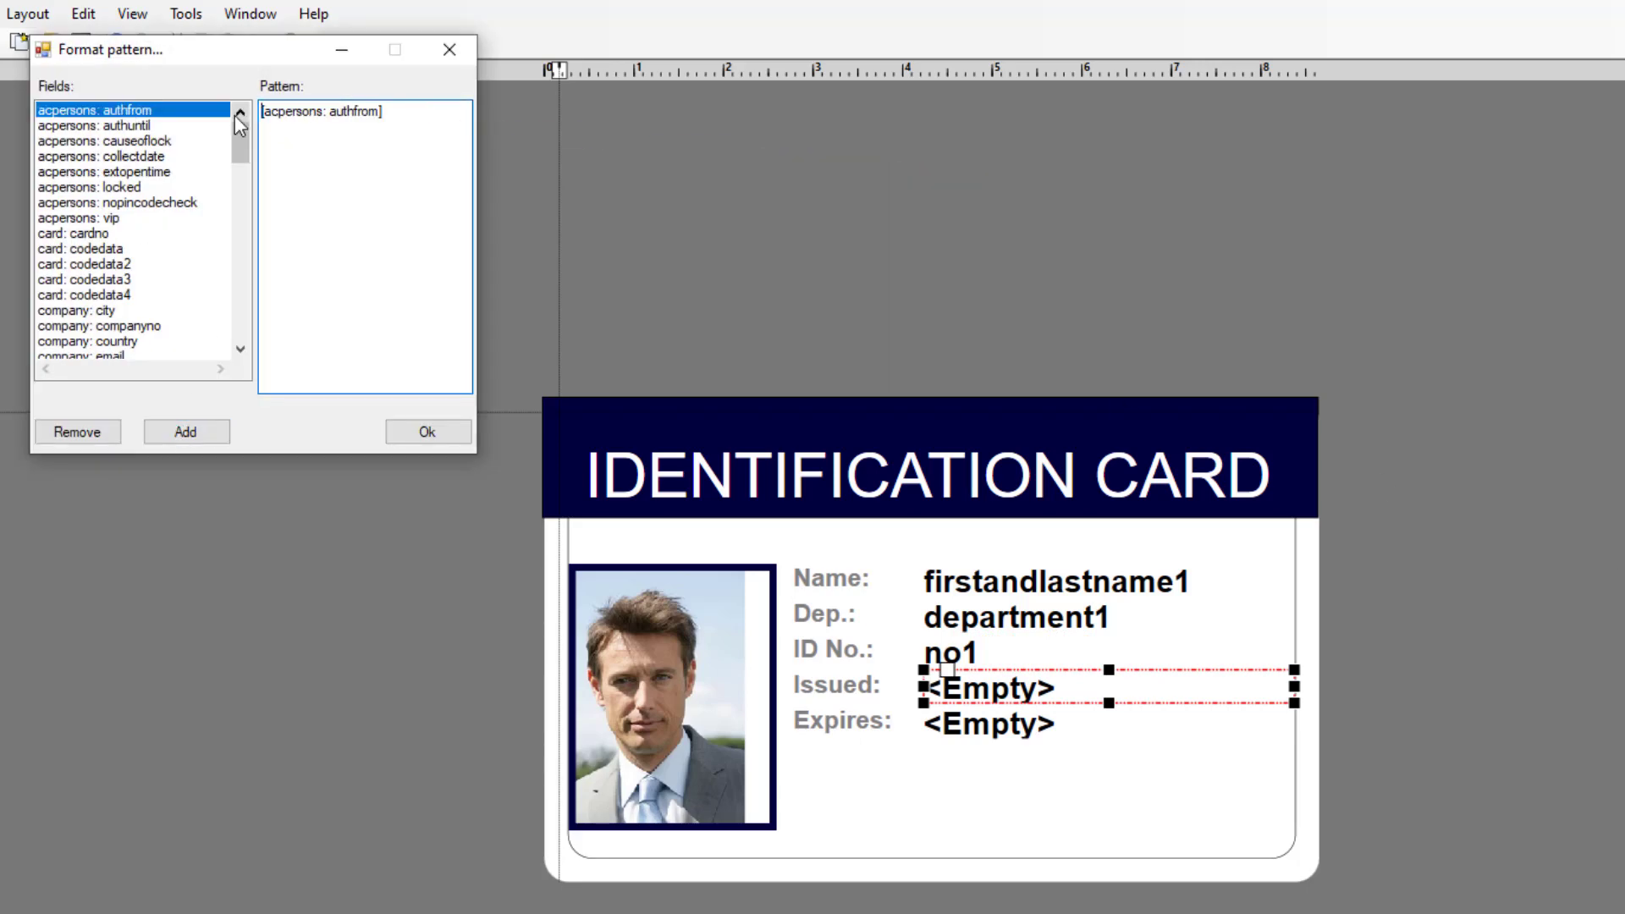
{"action": "left_click", "coordinate": [426, 432]}
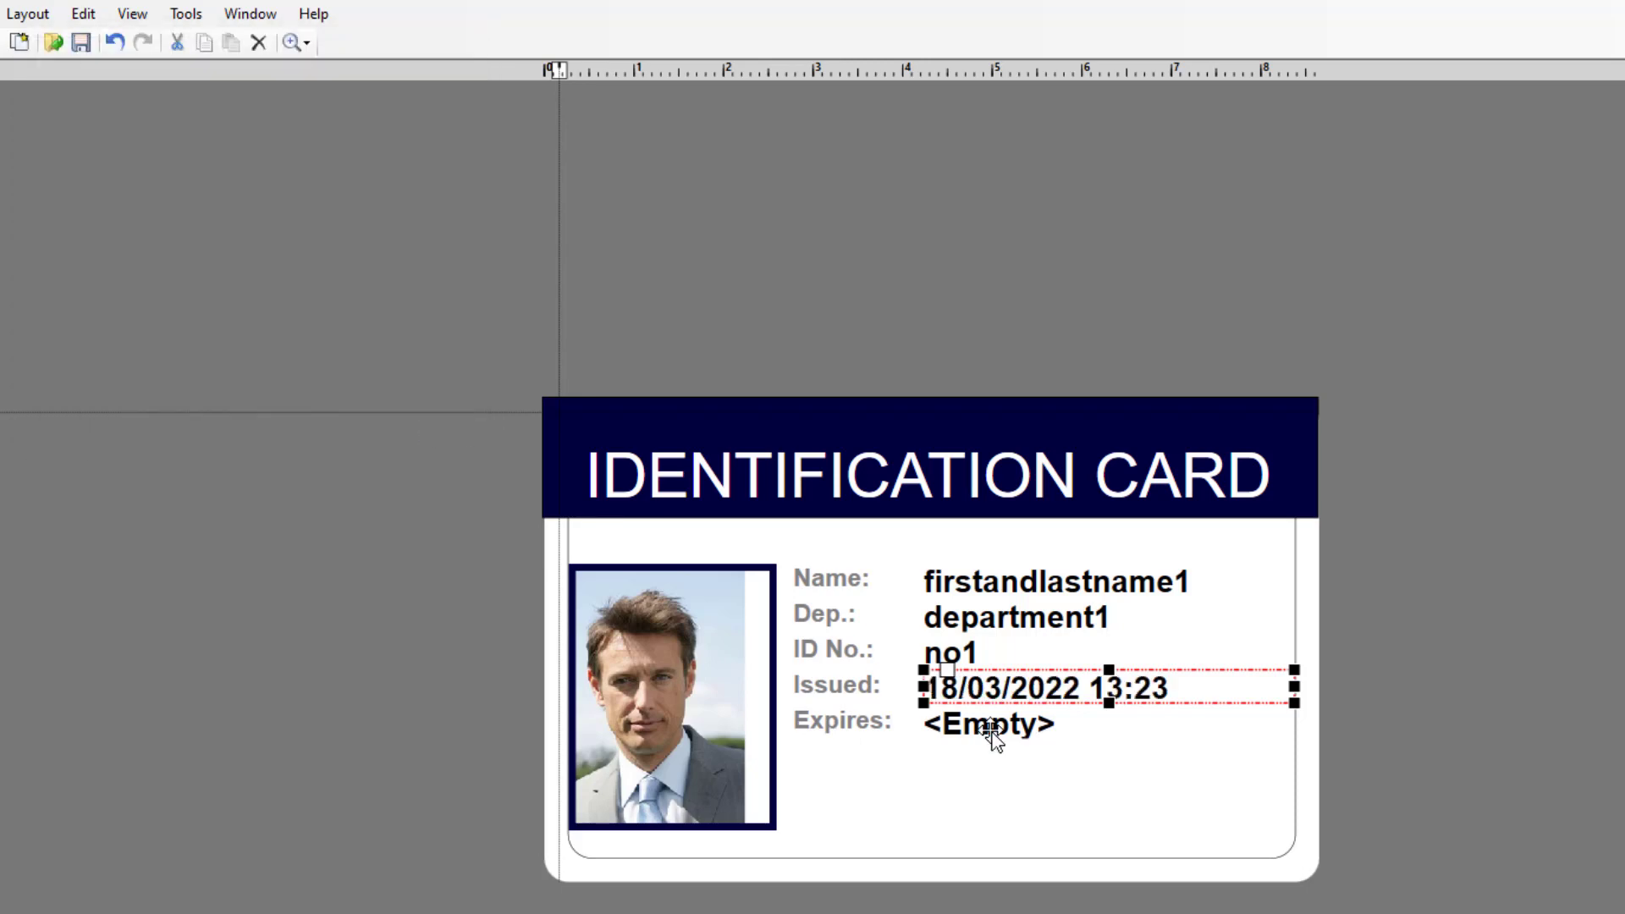
Replace the <Empty> text pattern of the label beside "Expires:" with the database field acpersons: authuntil
{"action": "left_click", "coordinate": [992, 733]}
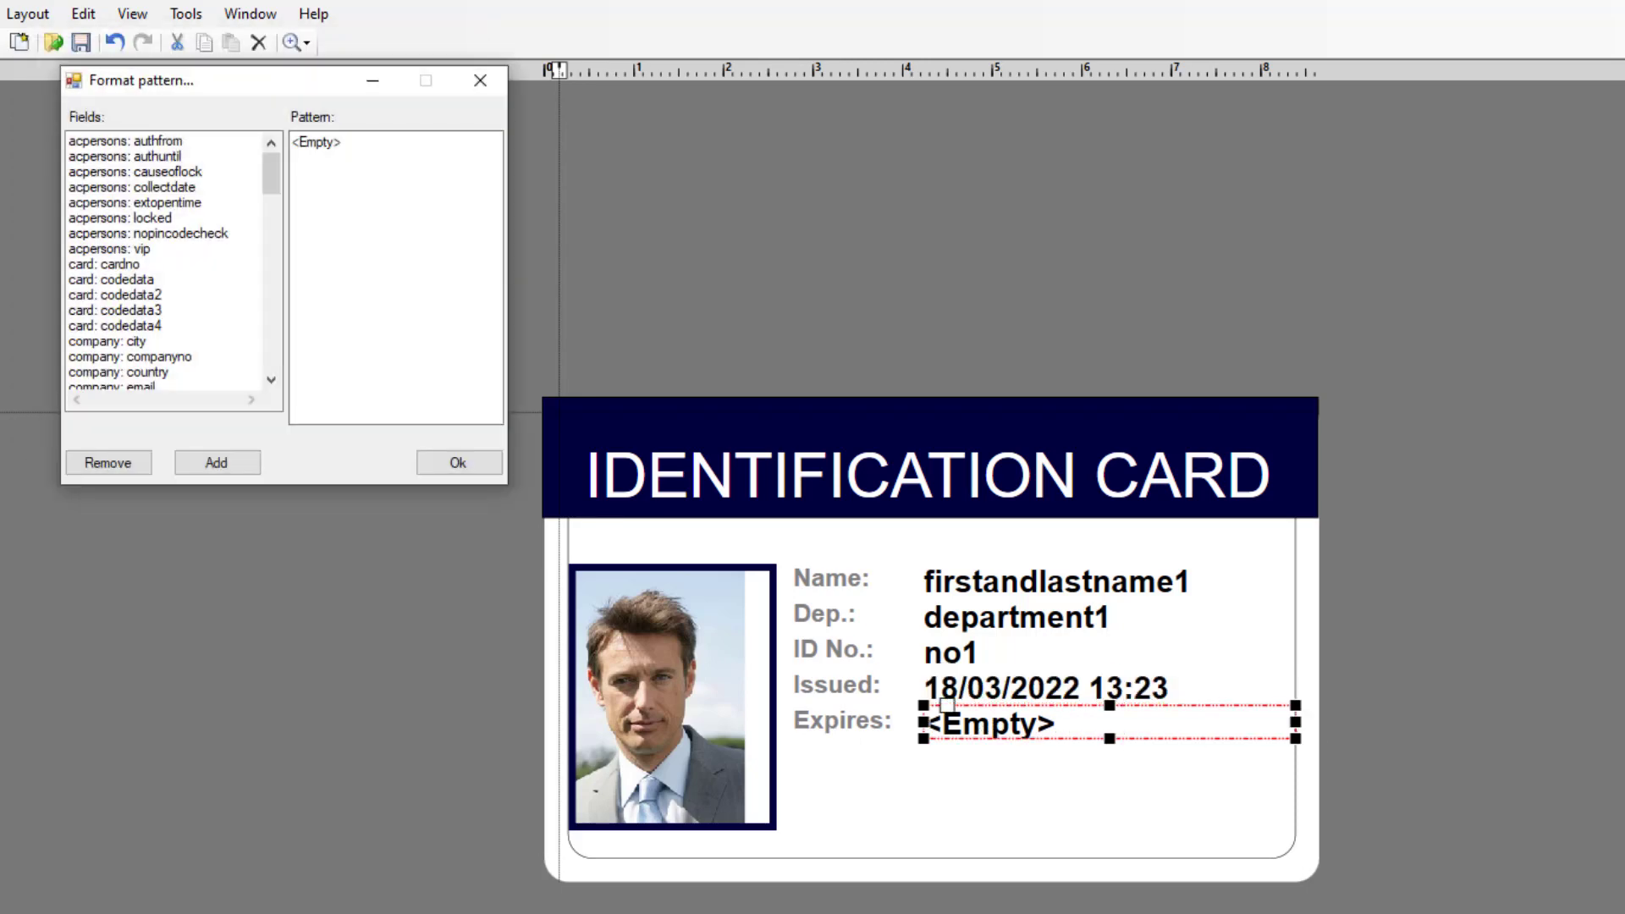
{"action": "left_click", "coordinate": [120, 158]}
{"action": "left_click", "coordinate": [223, 456]}
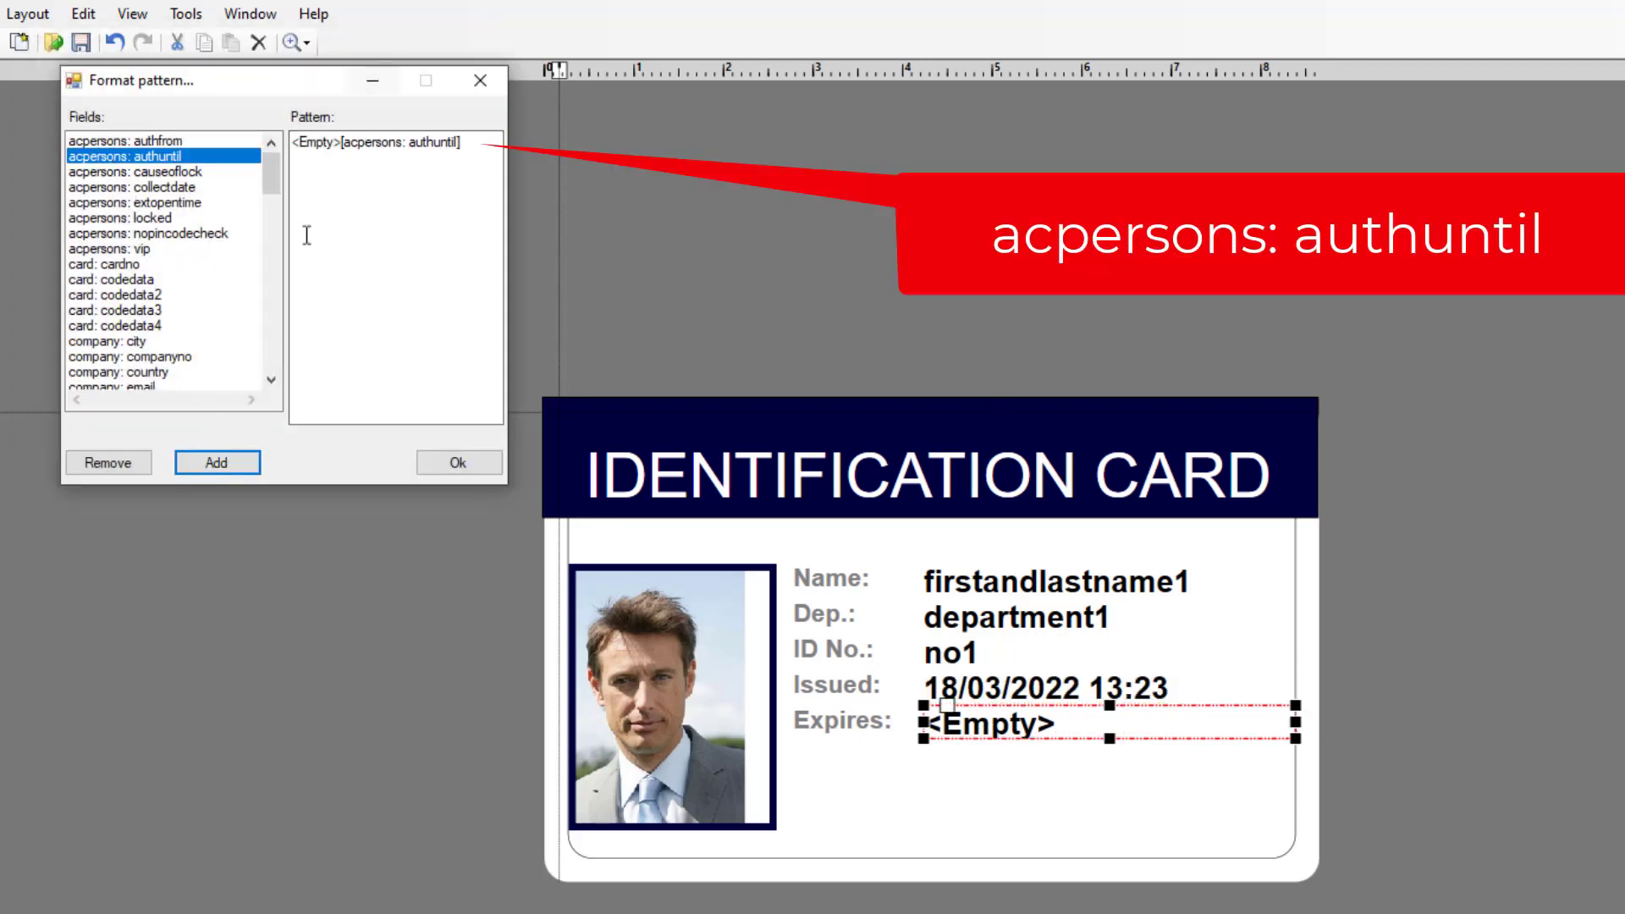
{"action": "left_click_drag", "start_coordinate": [341, 143], "coordinate": [258, 140]}
{"action": "key", "text": "Delete"}
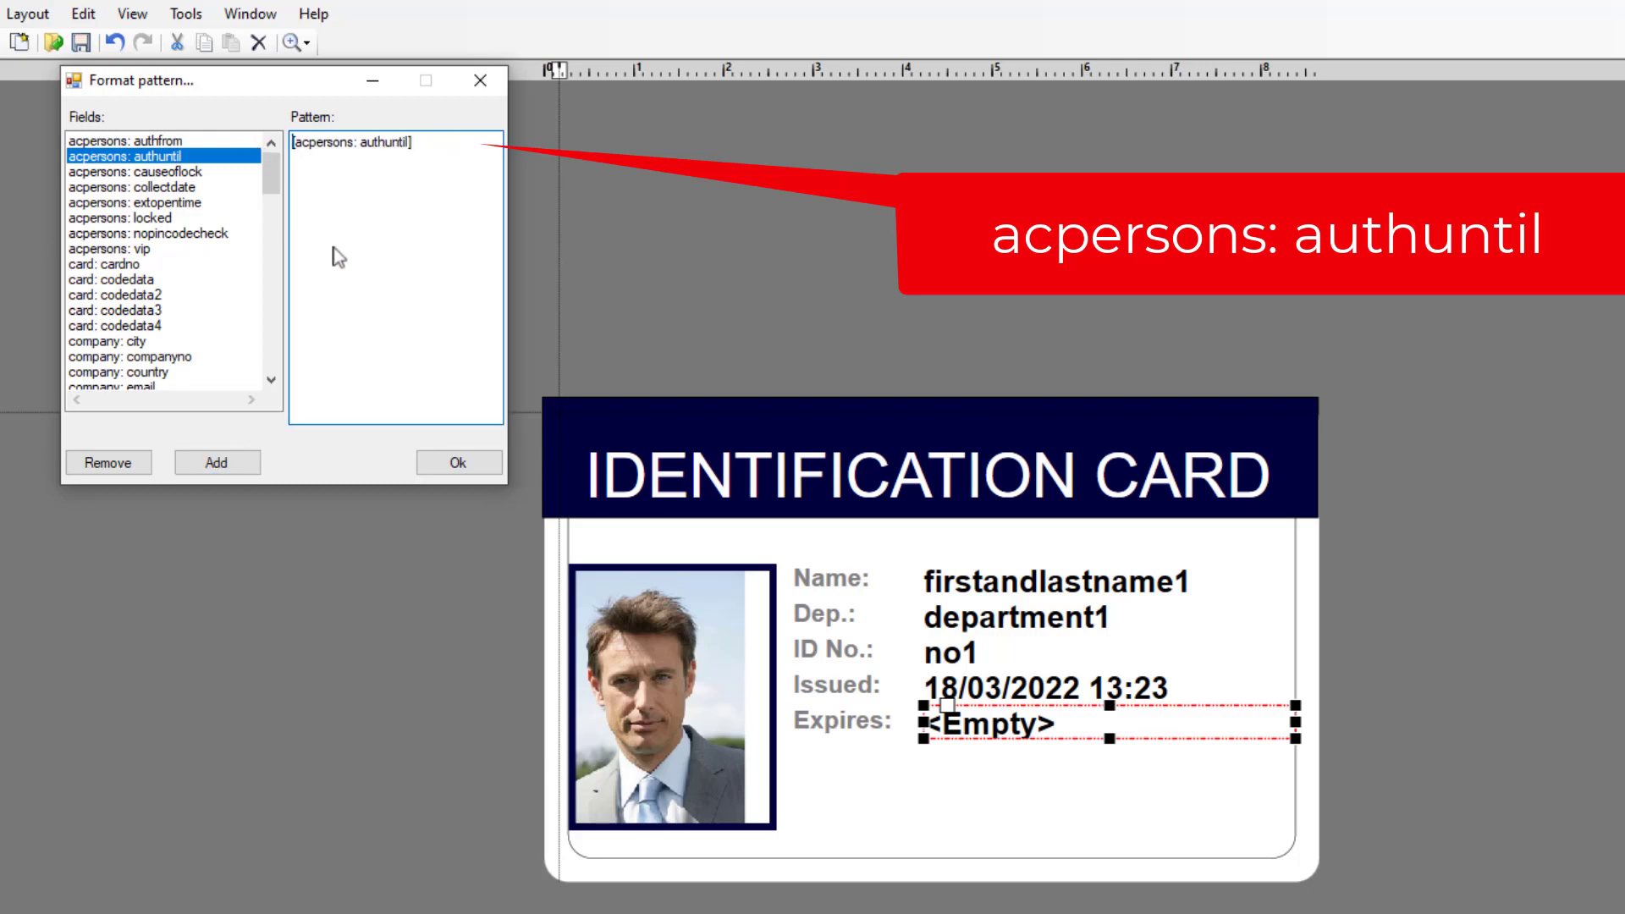
{"action": "left_click", "coordinate": [458, 463]}
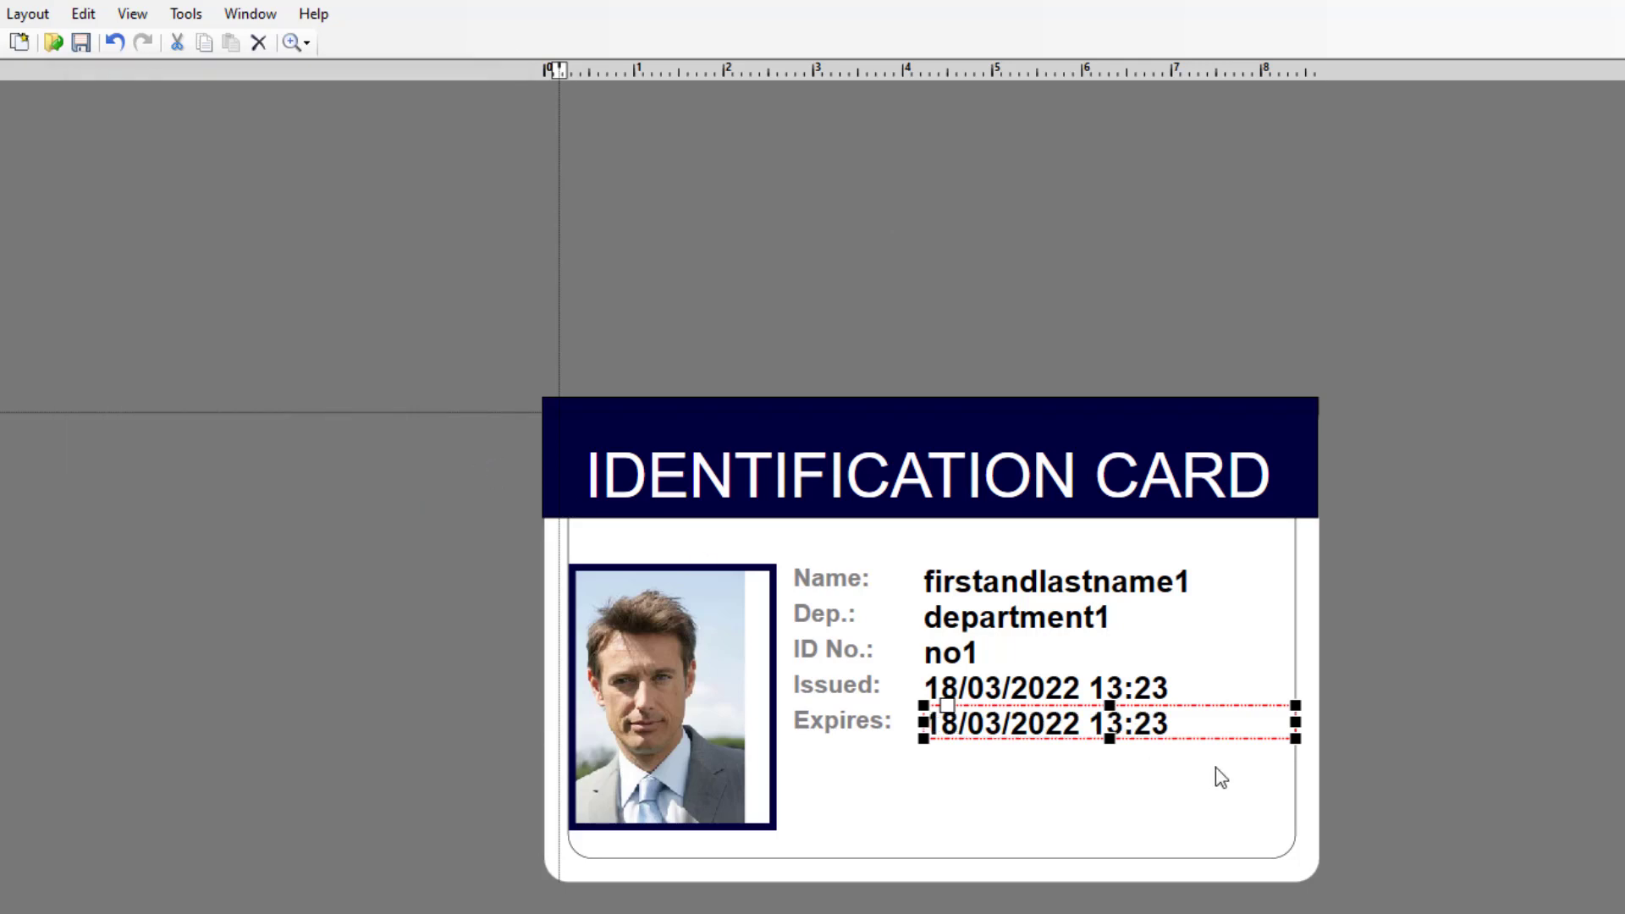
Narrow the value labels beside "Expires:" and "Issued:" so they fit only the date without the time
{"action": "left_click_drag", "start_coordinate": [1296, 722], "coordinate": [1100, 728]}
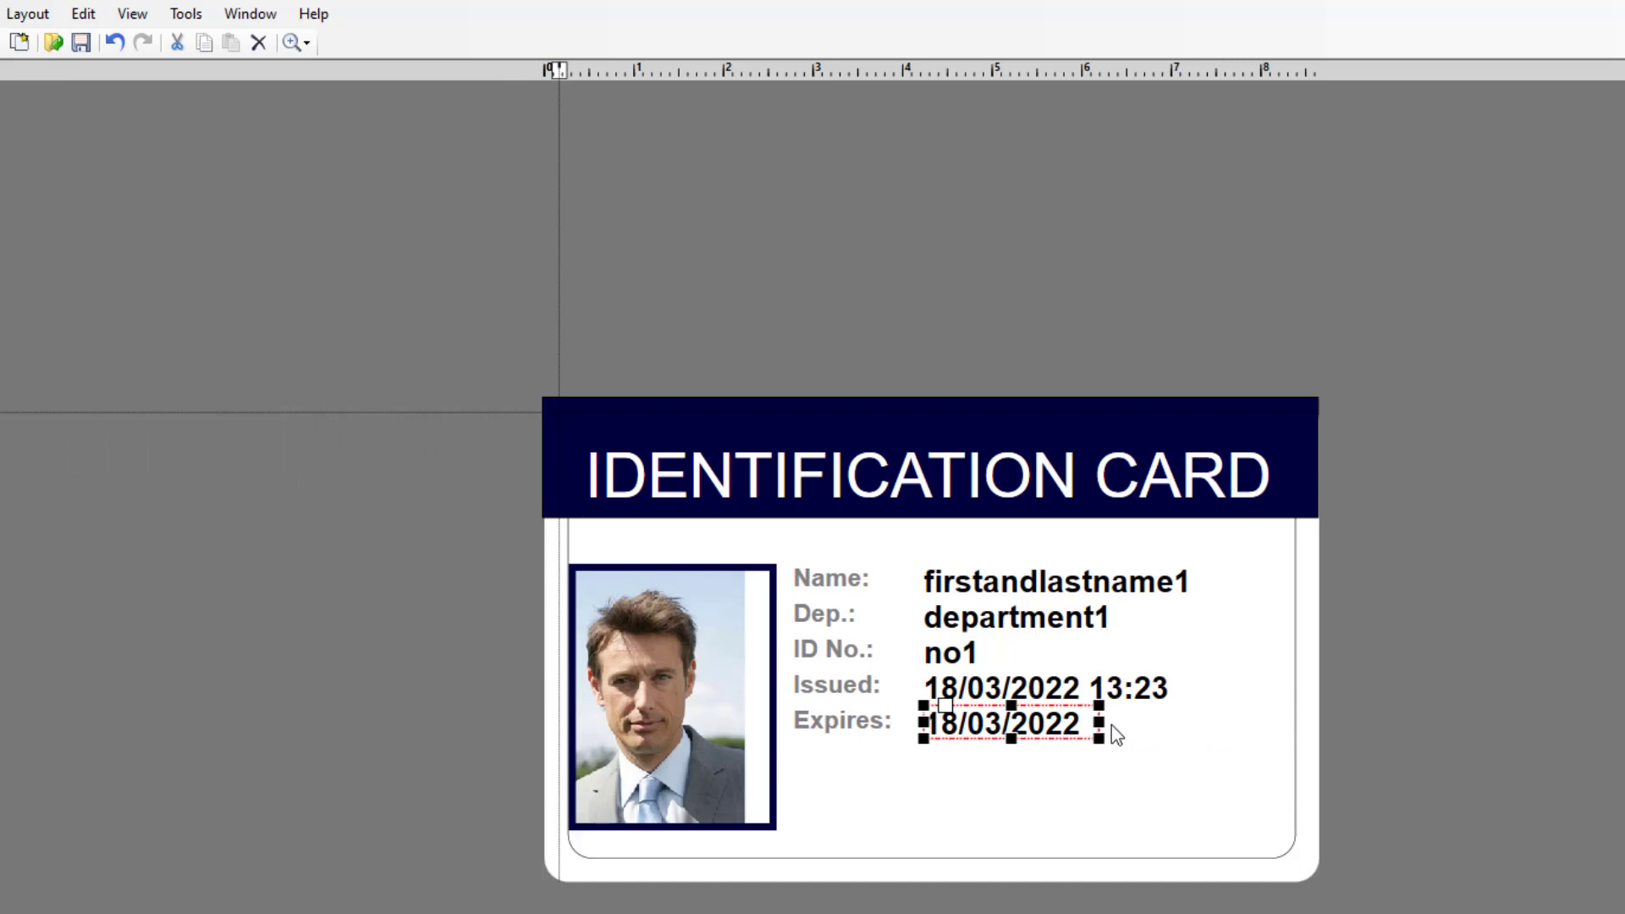
{"action": "left_click", "coordinate": [1177, 690]}
{"action": "left_click_drag", "start_coordinate": [1293, 687], "coordinate": [1098, 691]}
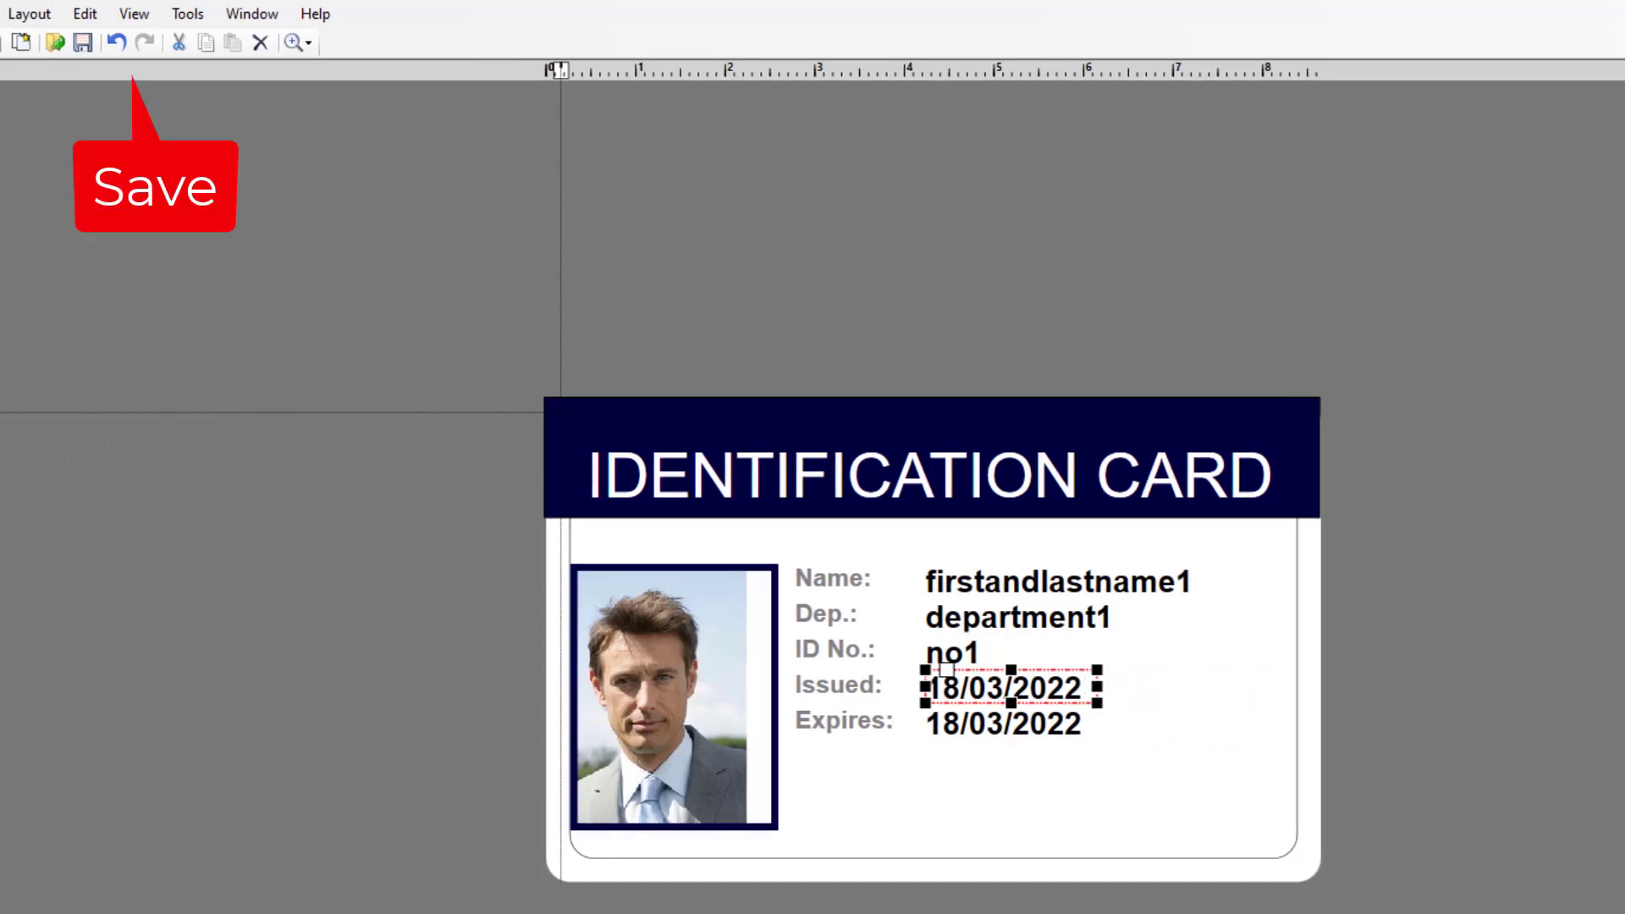
Save the badge layout and assign it to the Common division
{"action": "left_click", "coordinate": [116, 43]}
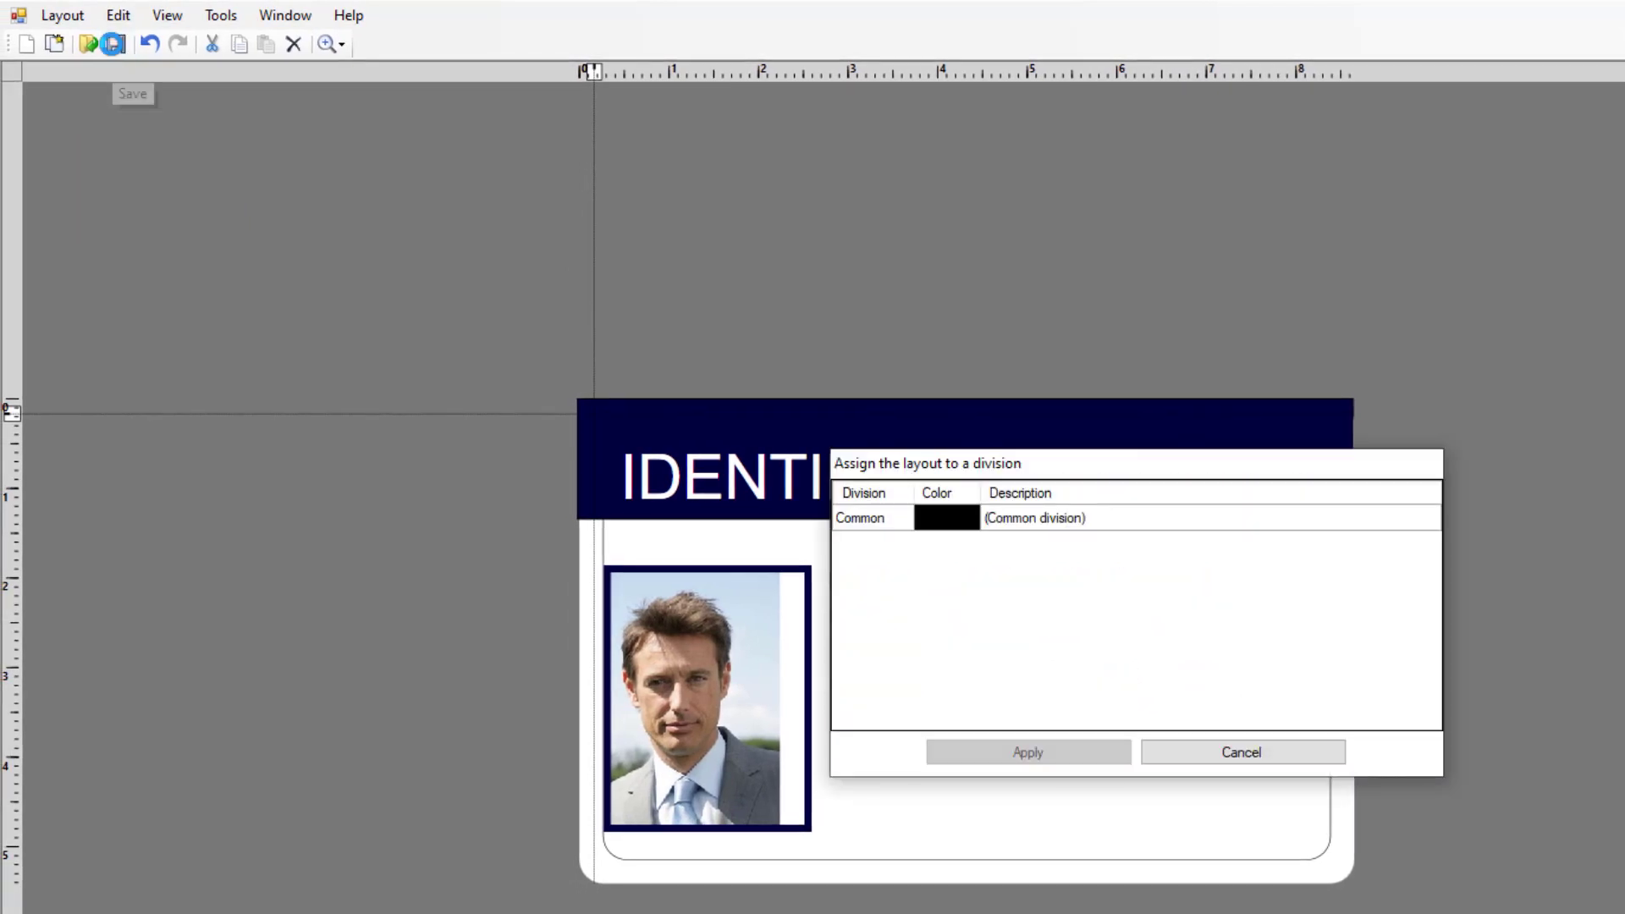
{"action": "left_click", "coordinate": [872, 515]}
{"action": "left_click", "coordinate": [1065, 754]}
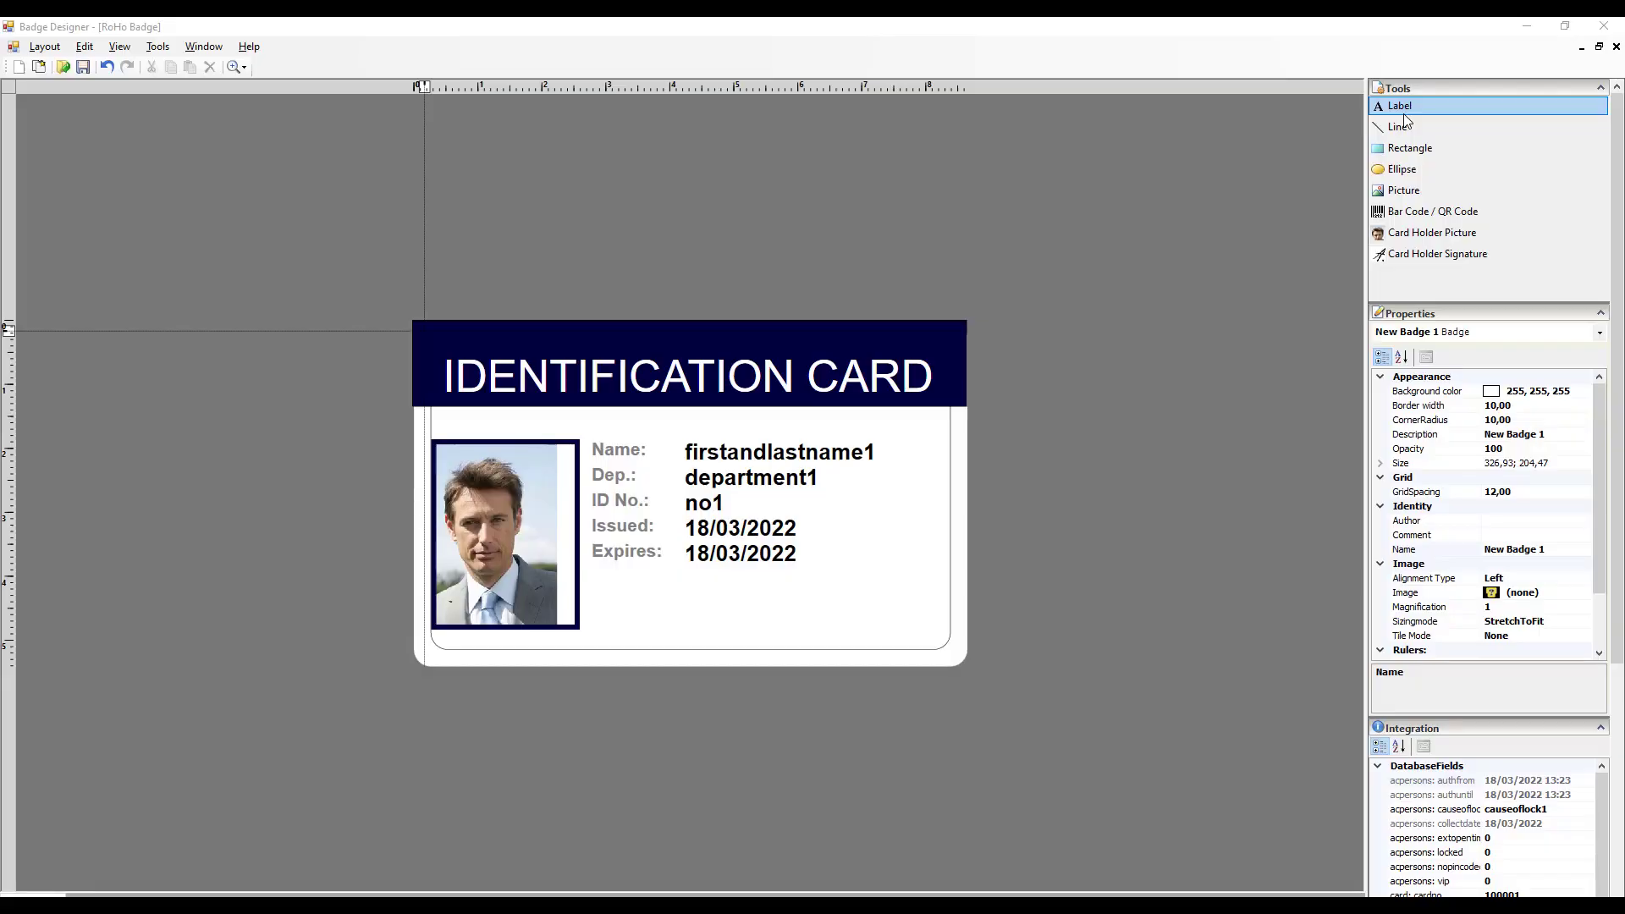
Add a picture placeholder below the "Expires:" row, about 152 wide and 46 high, reaching the inner frame's lower-right corner
{"action": "left_click", "coordinate": [1419, 194]}
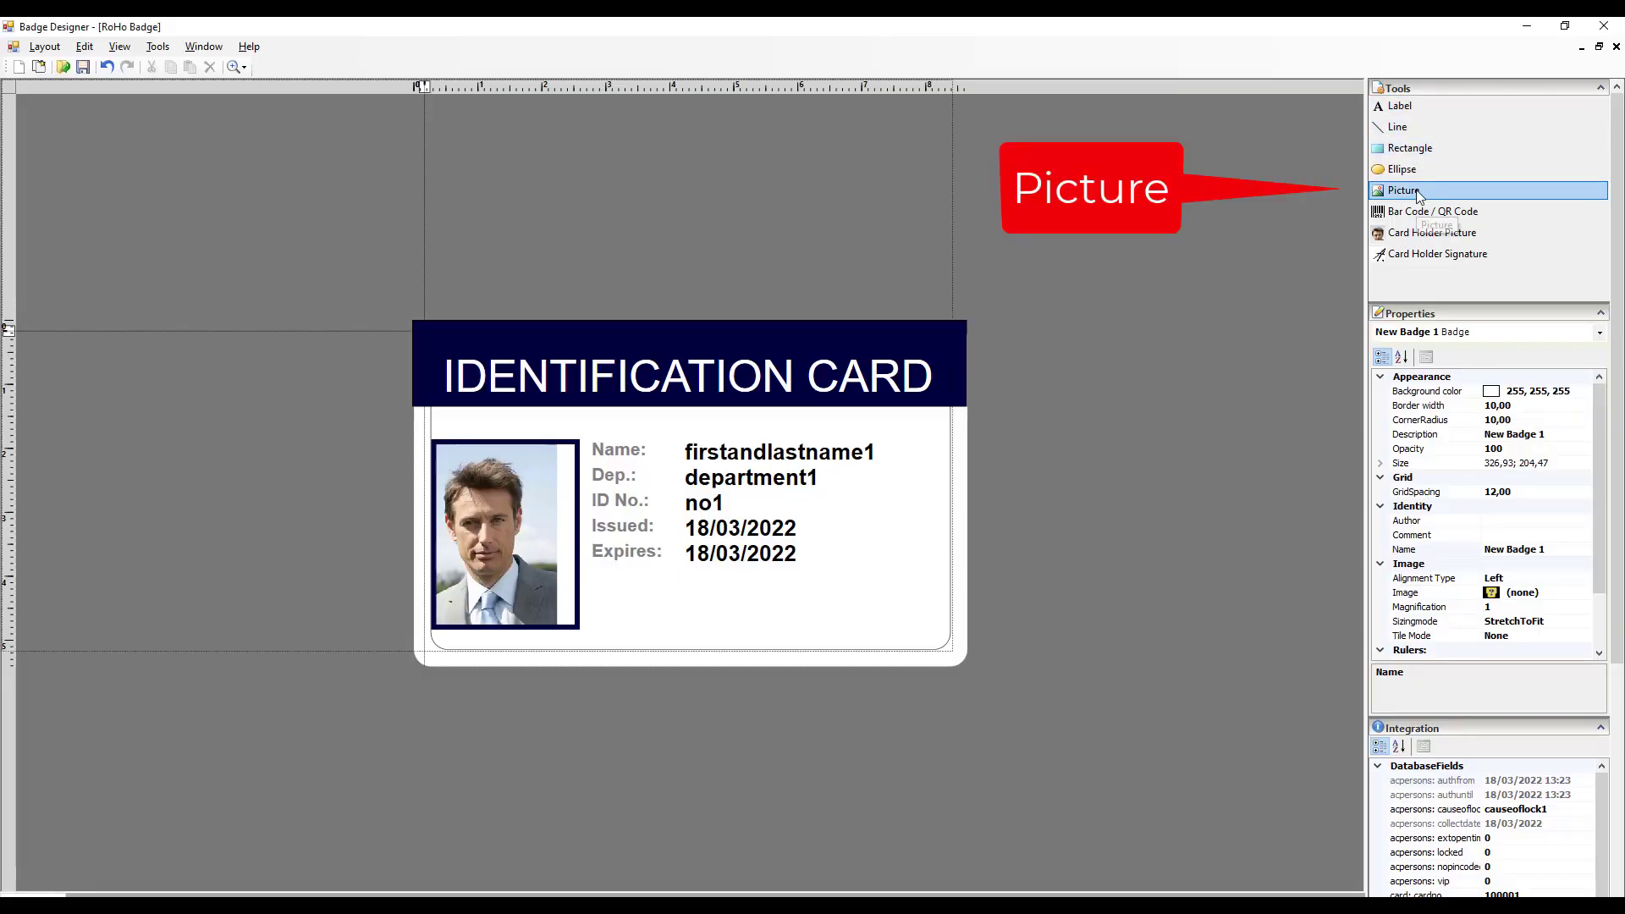
{"action": "left_click", "coordinate": [696, 603]}
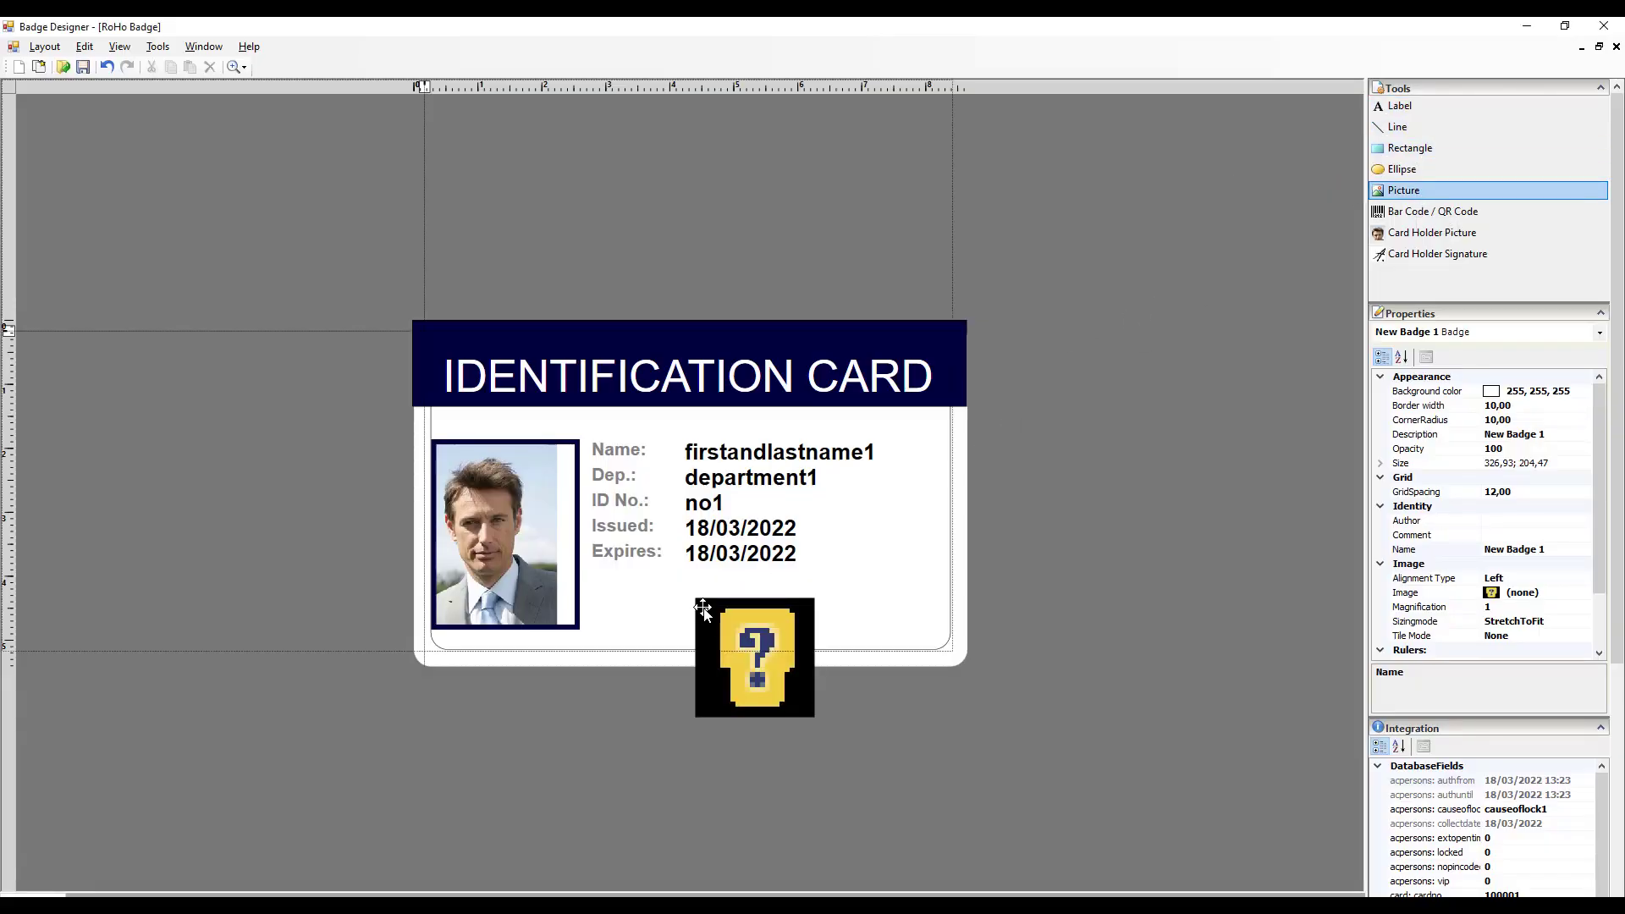
{"action": "left_click_drag", "start_coordinate": [698, 596], "coordinate": [707, 606]}
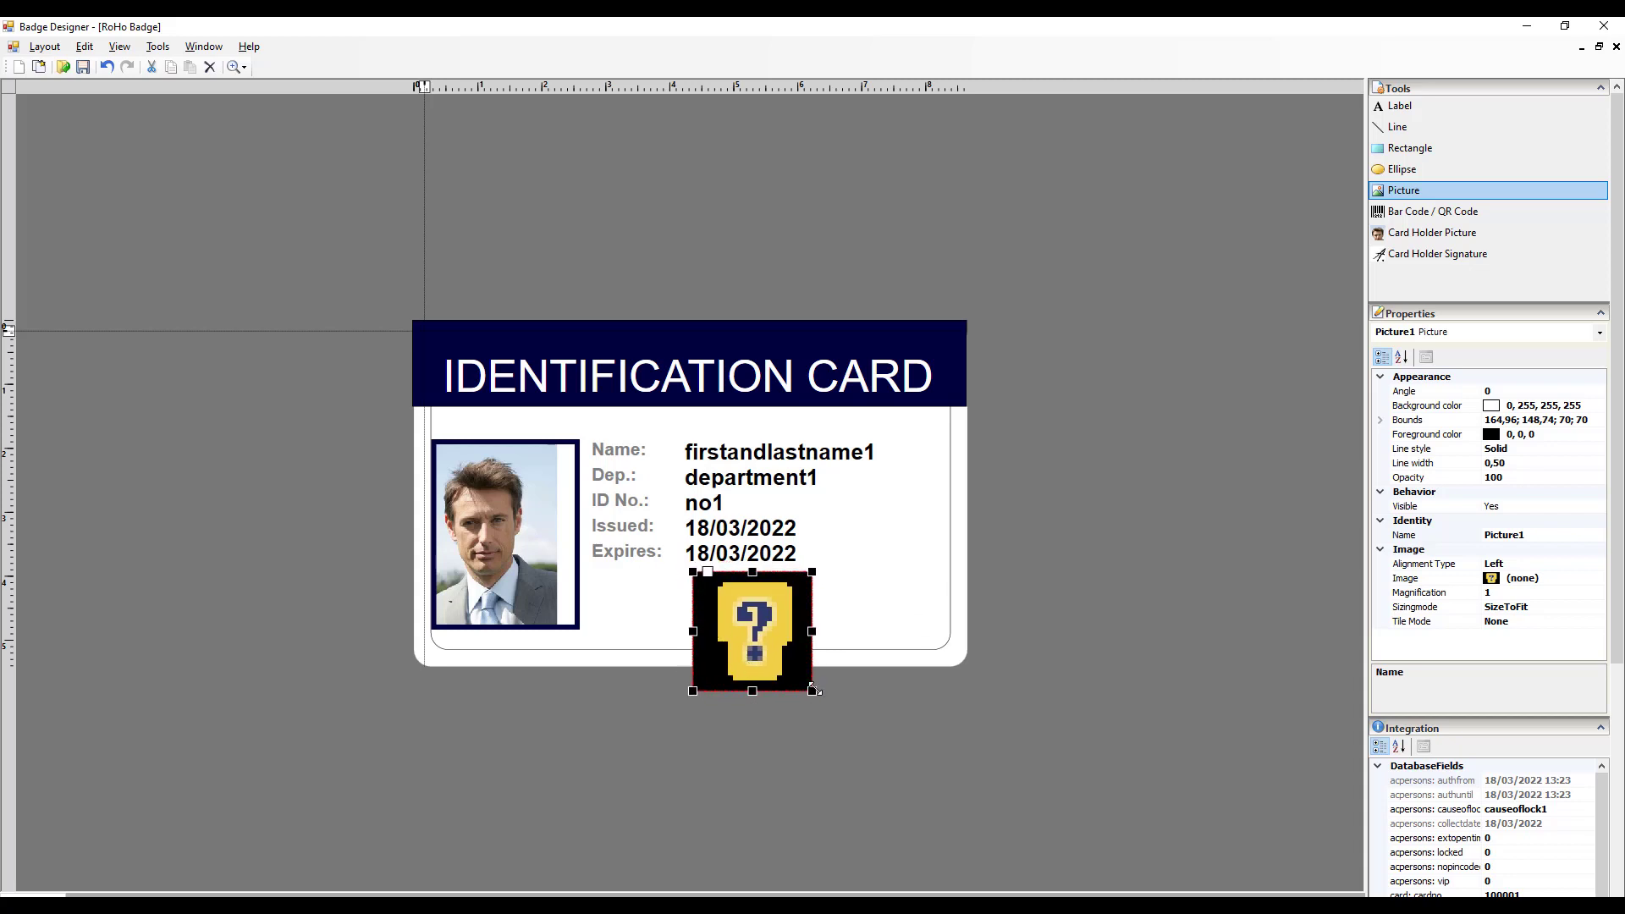
{"action": "left_click_drag", "start_coordinate": [813, 691], "coordinate": [950, 652]}
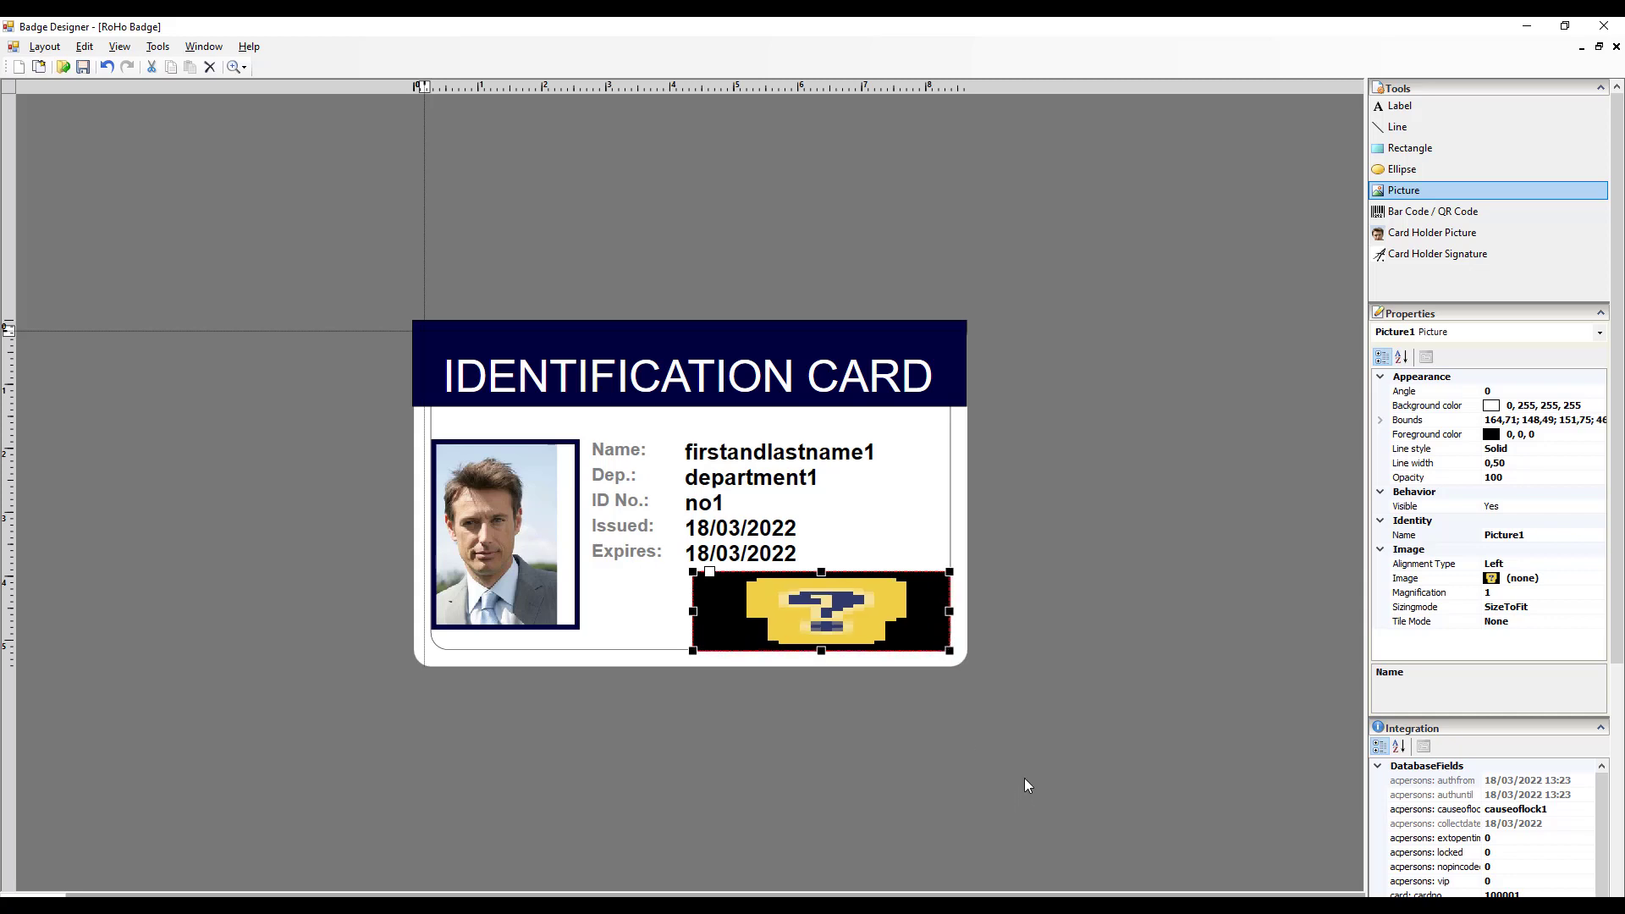
Set the image of the new picture placeholder to the file RoHo Logo.png
{"action": "left_click", "coordinate": [1598, 581]}
{"action": "left_click", "coordinate": [1600, 580]}
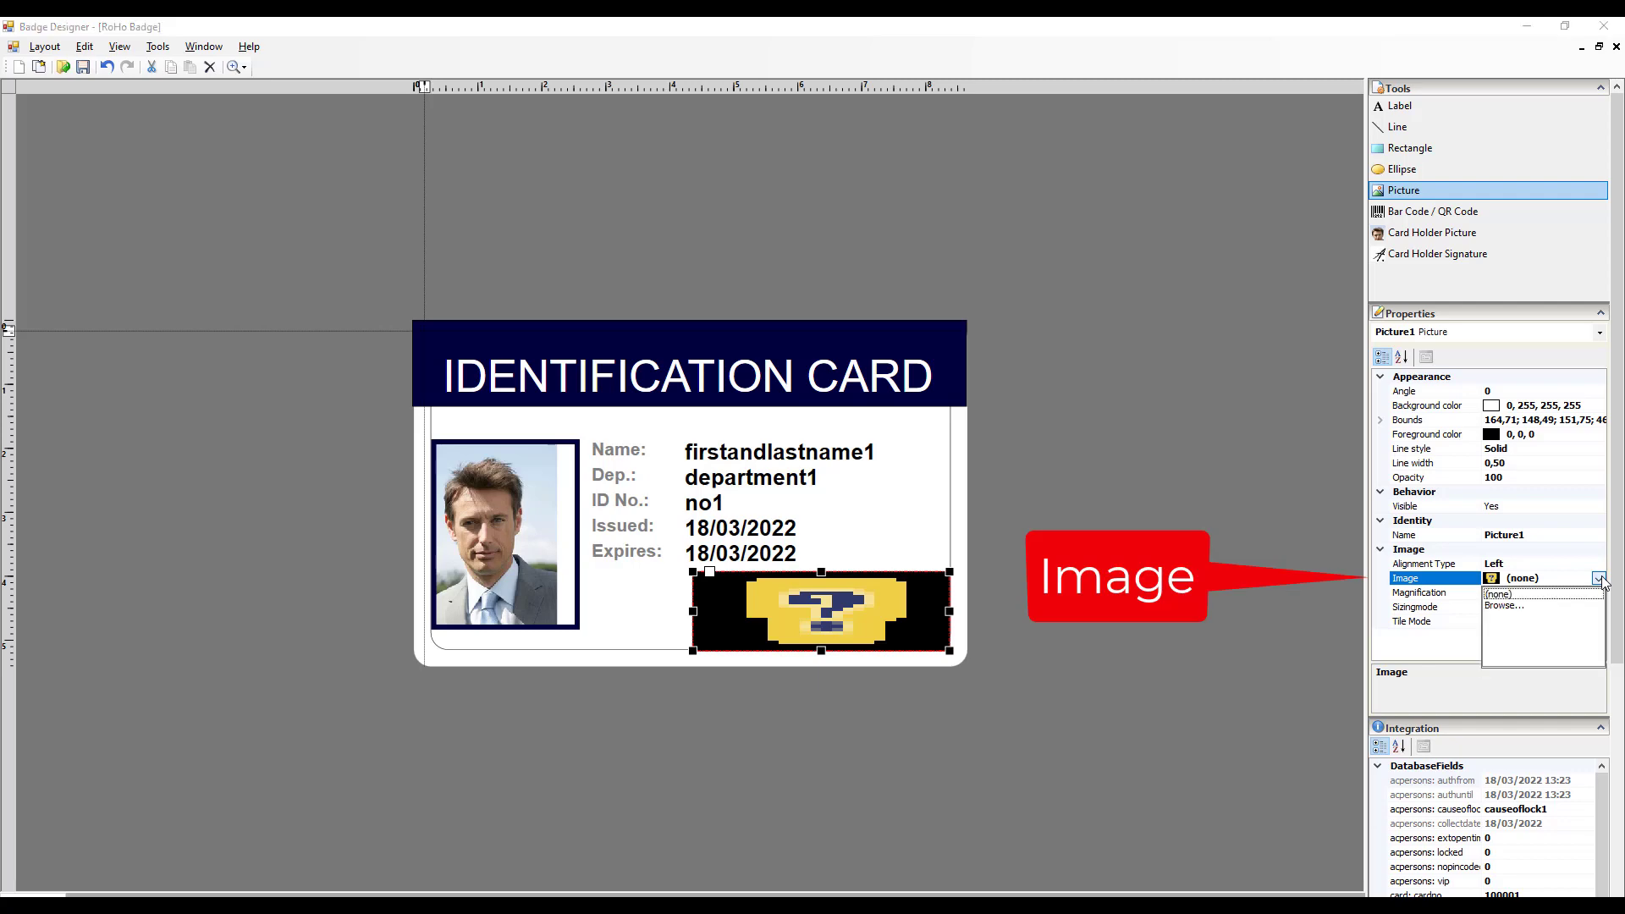
{"action": "left_click", "coordinate": [1511, 605]}
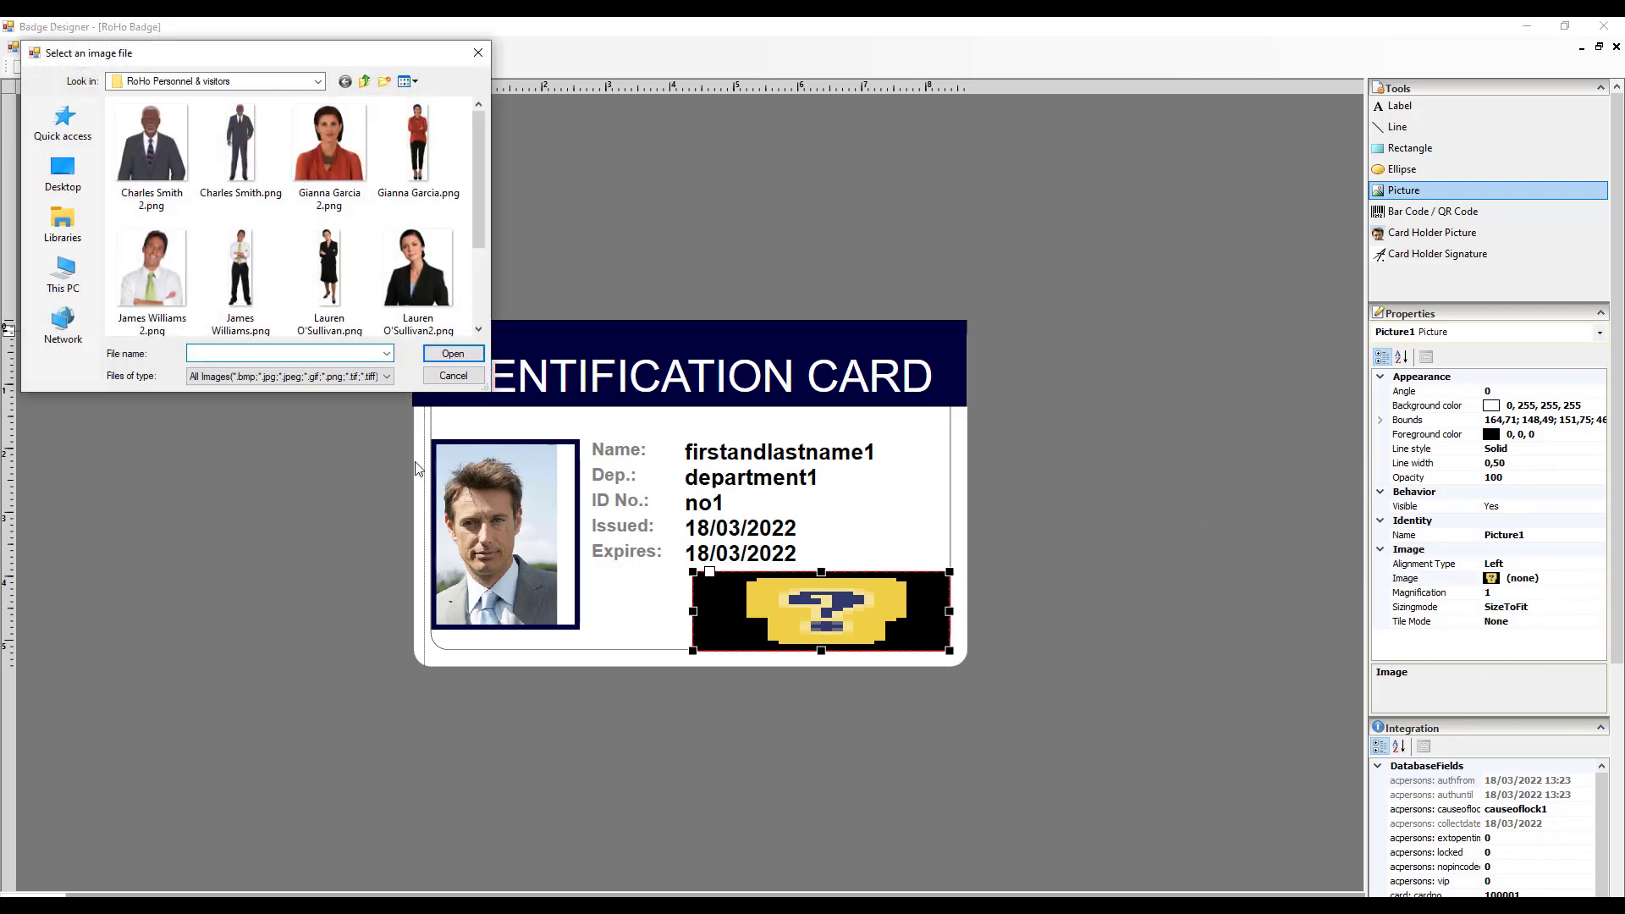
{"action": "left_click_drag", "start_coordinate": [475, 229], "coordinate": [475, 317]}
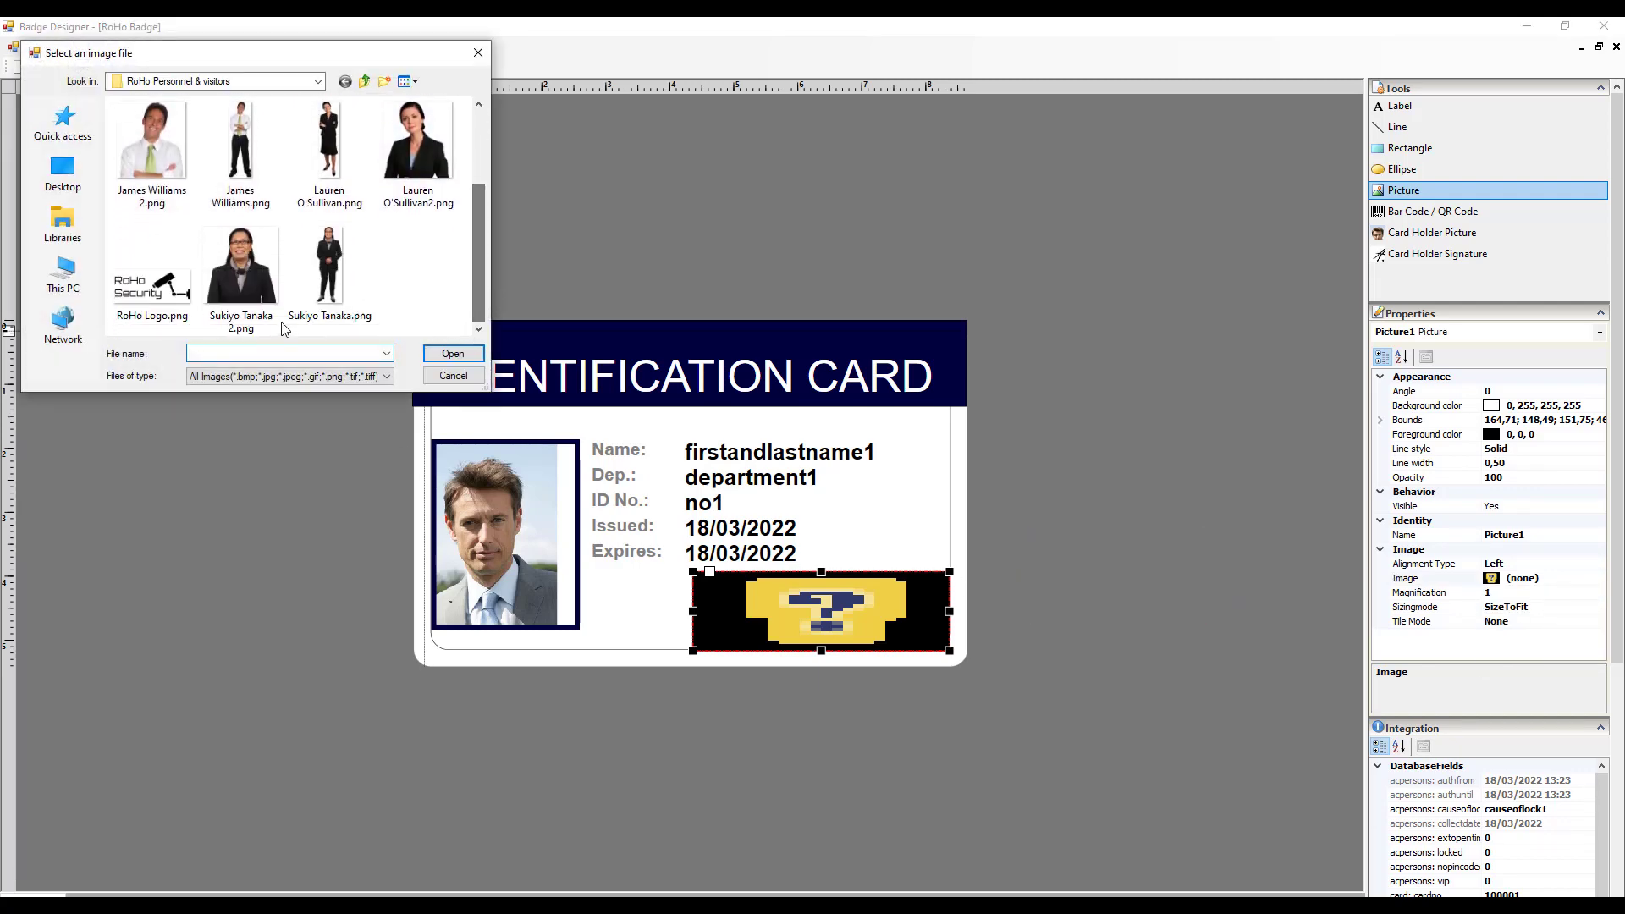
{"action": "left_click", "coordinate": [152, 279]}
{"action": "left_click", "coordinate": [441, 356]}
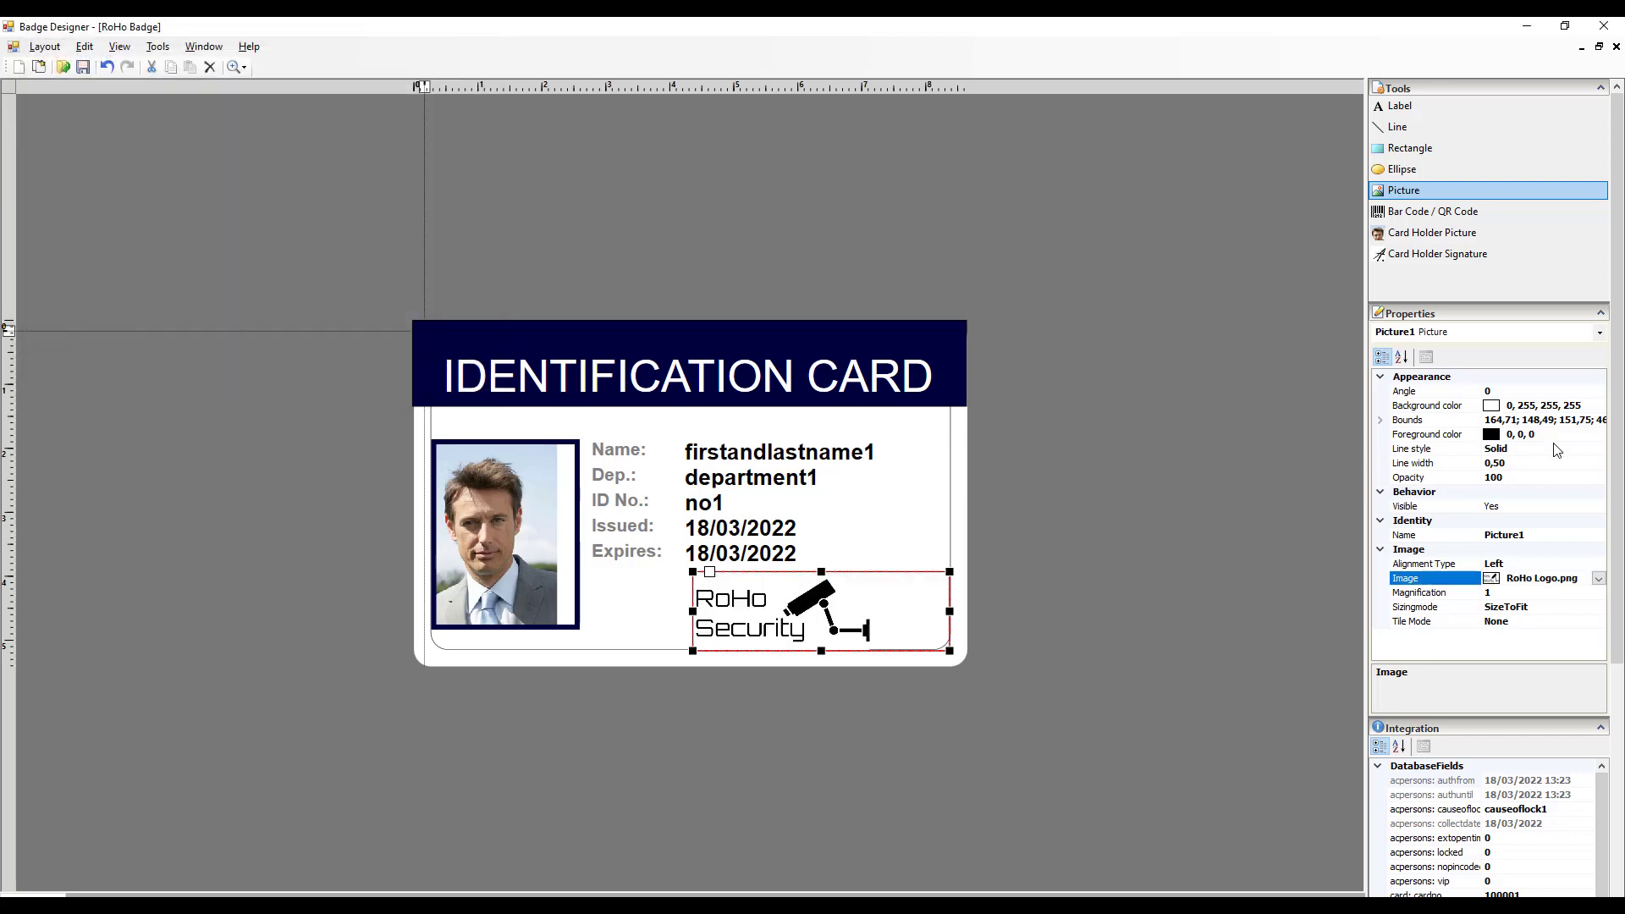
Set the logo picture's line width to 0 and move it slightly up so it clears the inner frame line
{"action": "left_click", "coordinate": [1586, 464]}
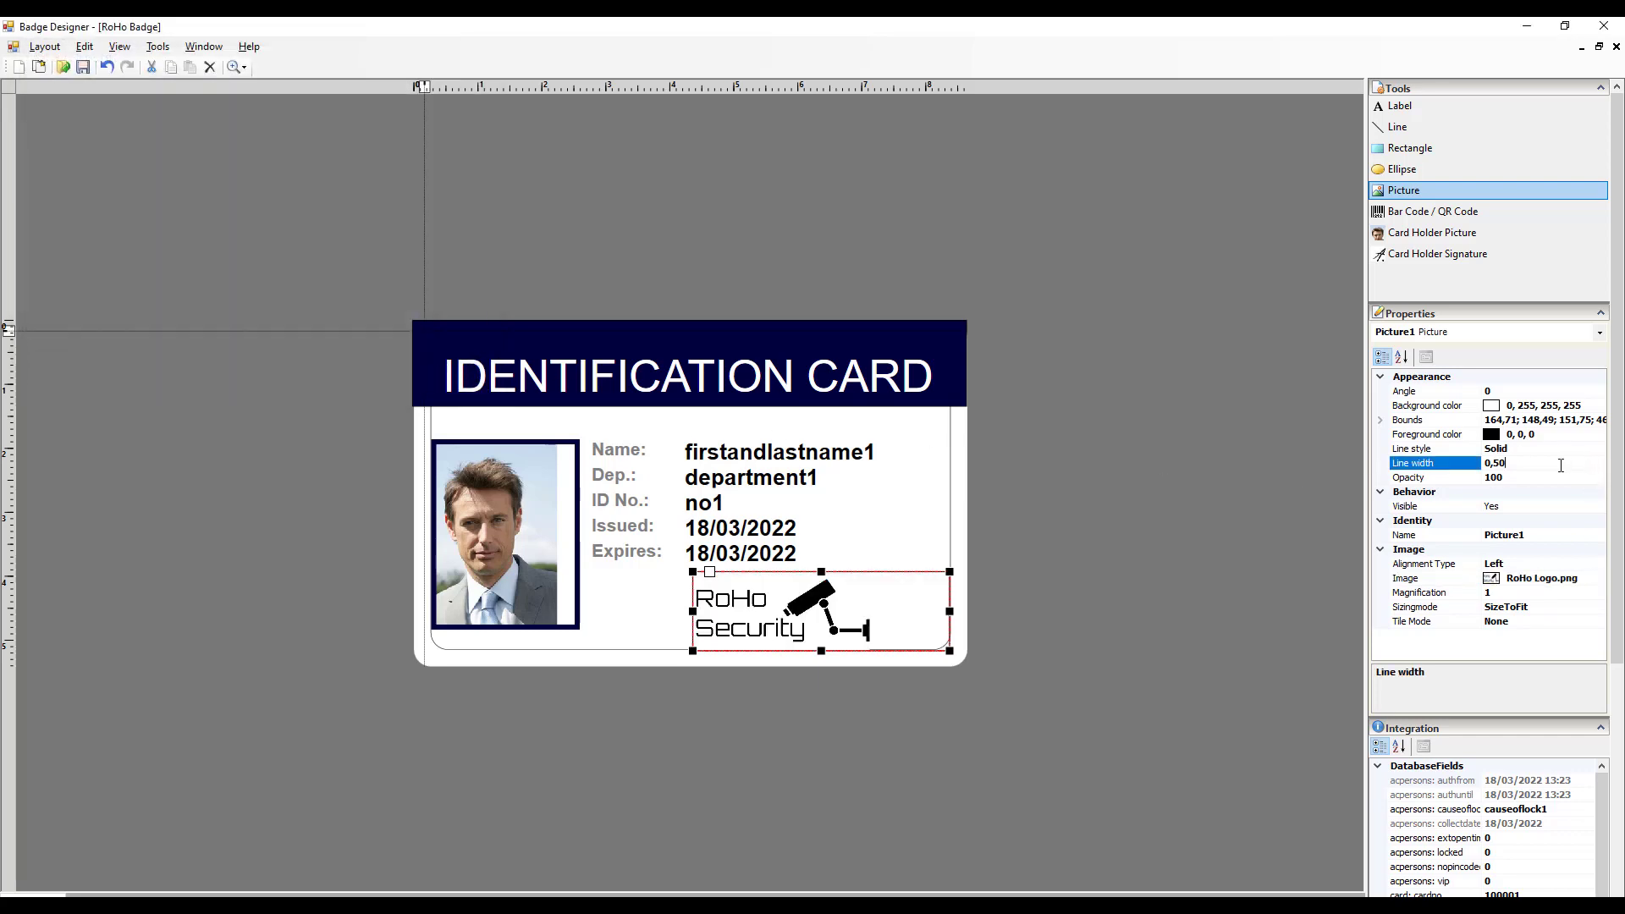
{"action": "left_click_drag", "start_coordinate": [1562, 465], "coordinate": [1479, 467]}
{"action": "type", "text": "0"}
{"action": "left_click", "coordinate": [929, 443]}
{"action": "left_click", "coordinate": [994, 451]}
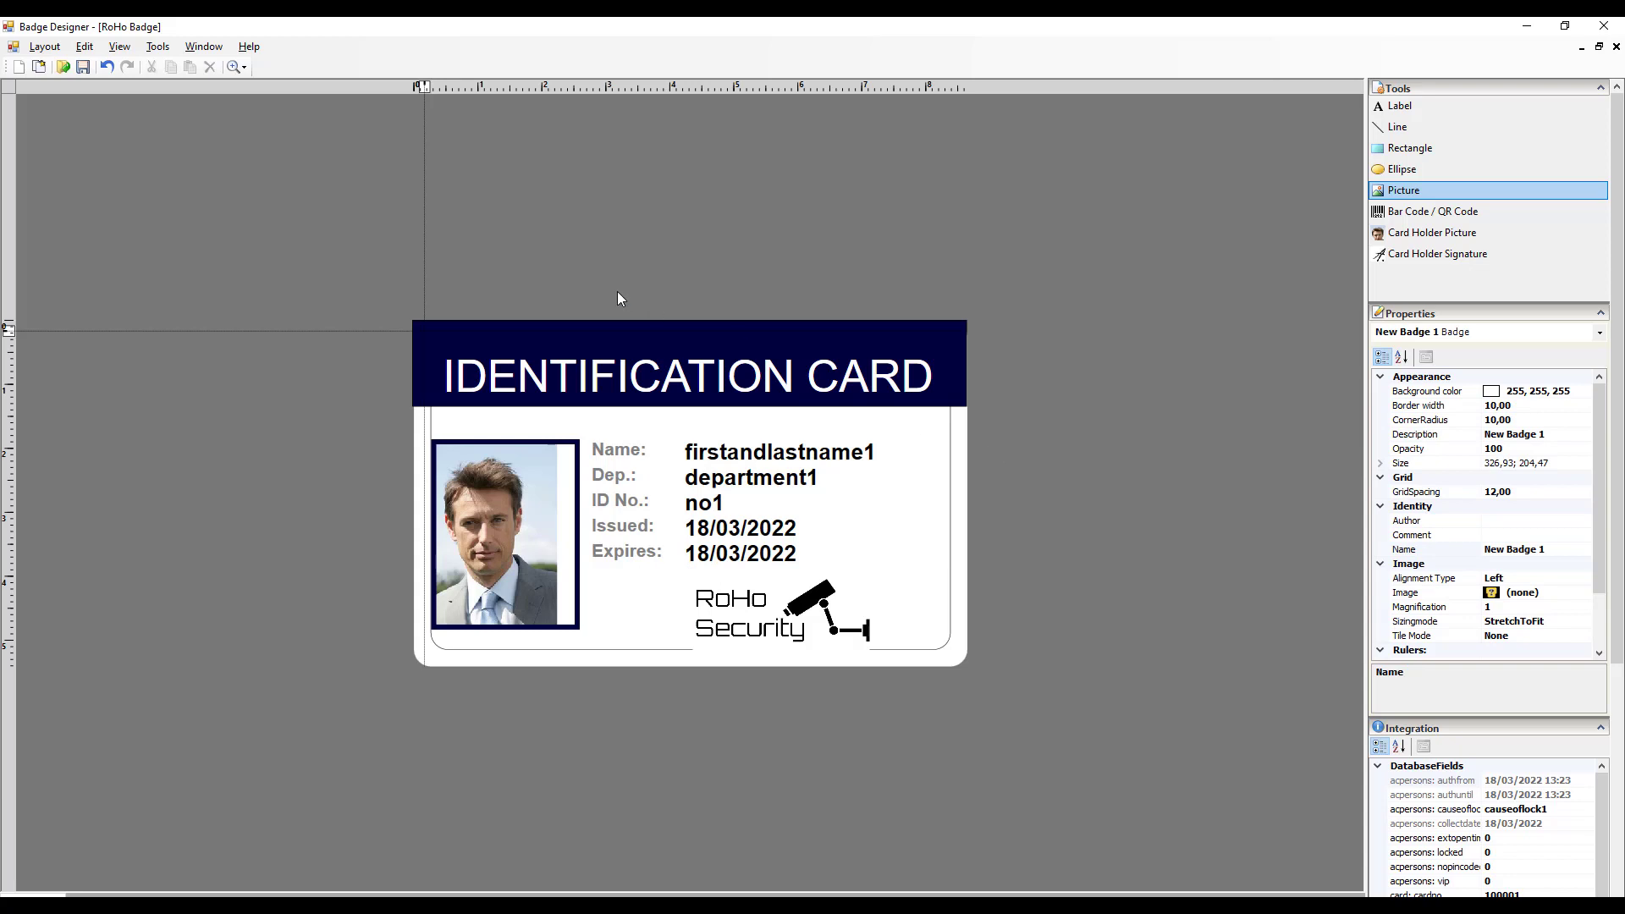
{"action": "left_click_drag", "start_coordinate": [783, 638], "coordinate": [783, 634]}
{"action": "left_click", "coordinate": [1040, 593]}
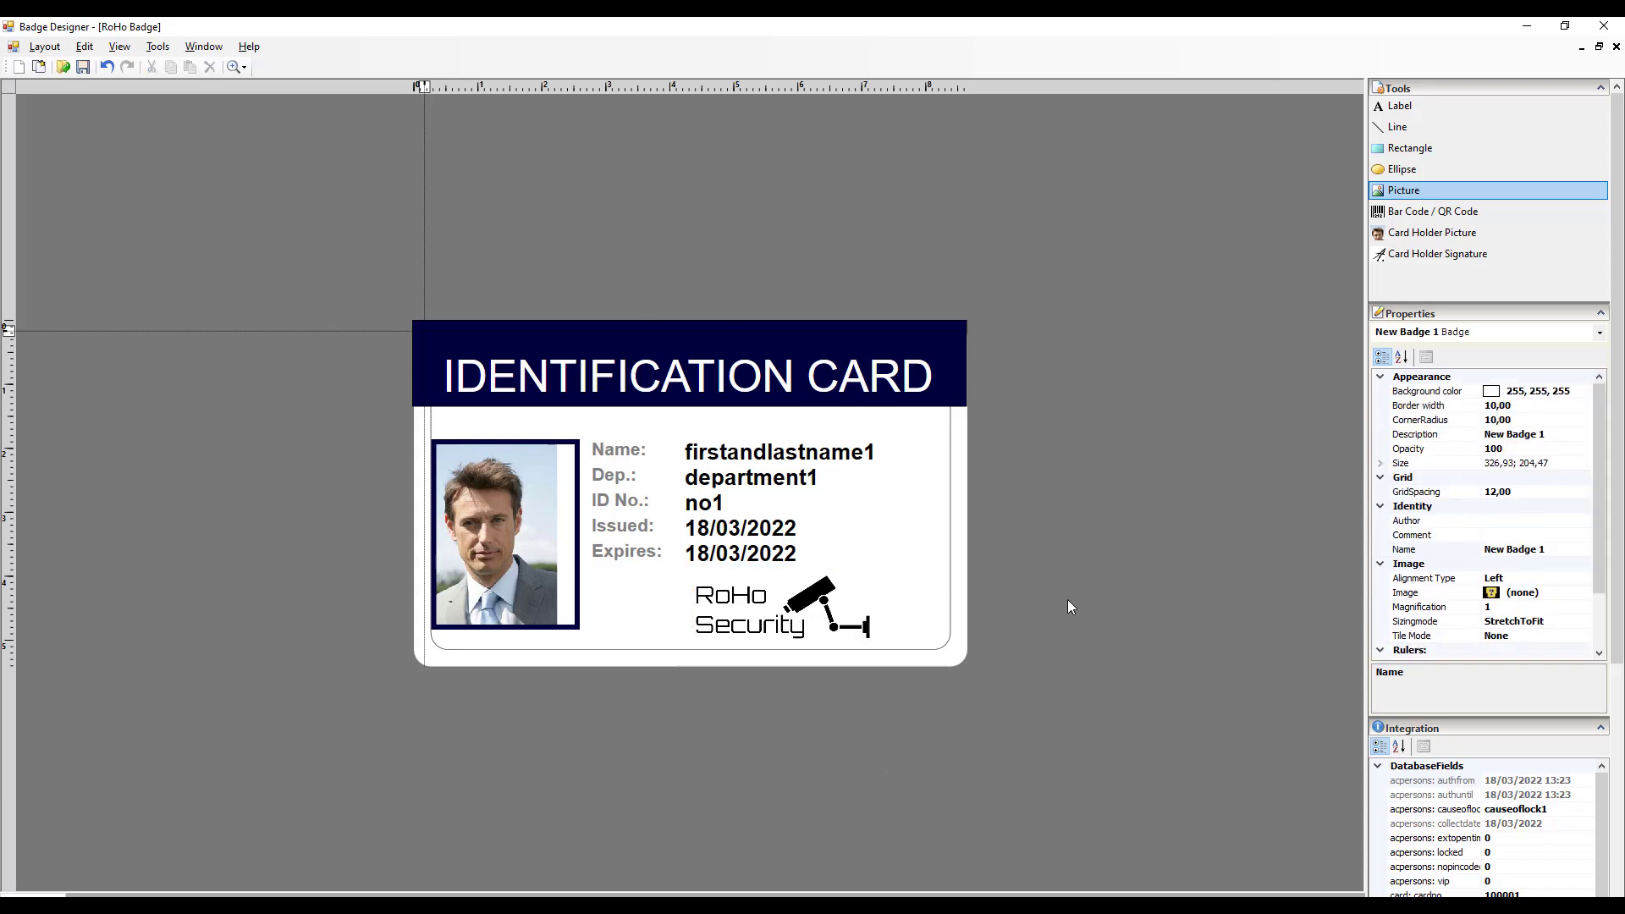
Save the layout with the added logo, assigning it to the Common division again
{"action": "left_click", "coordinate": [83, 68]}
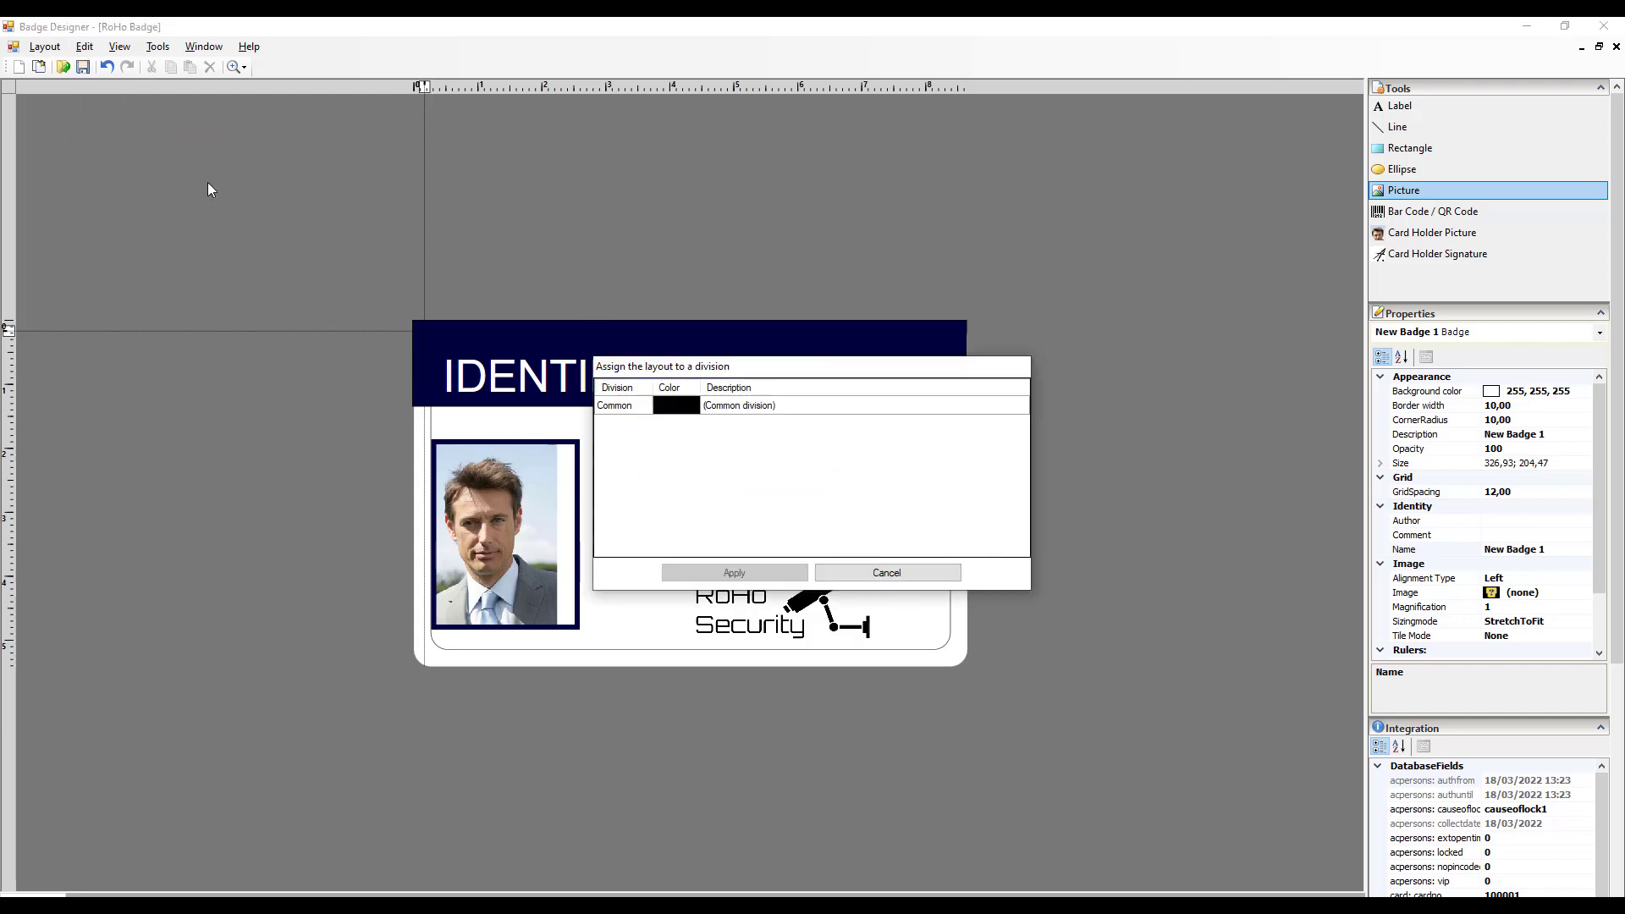
{"action": "left_click", "coordinate": [637, 407]}
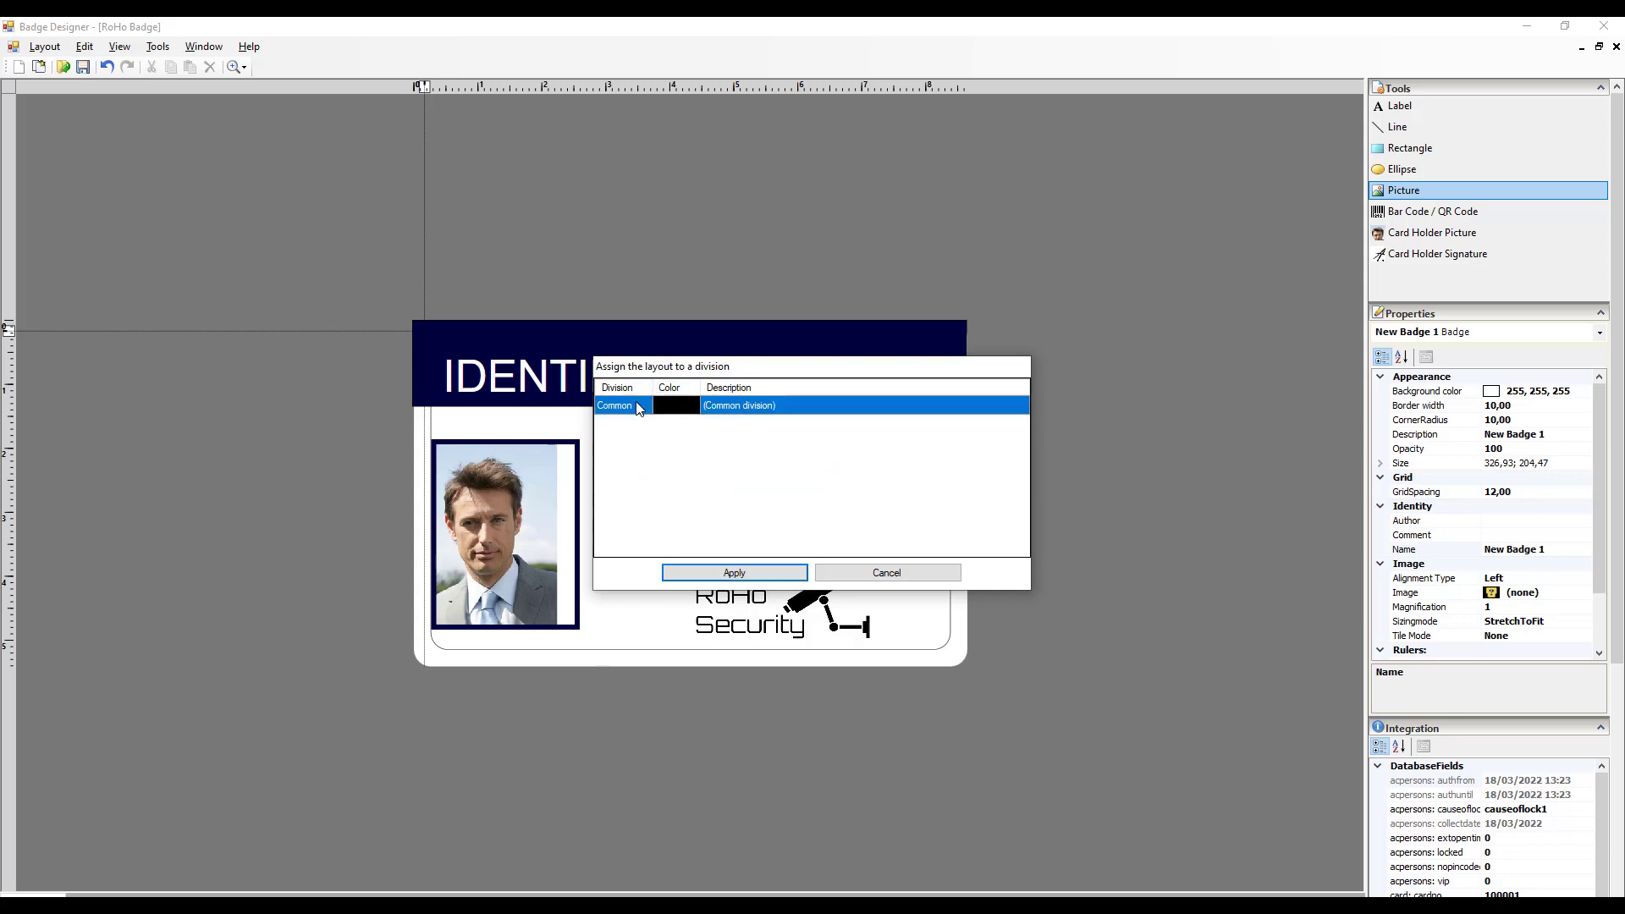
{"action": "left_click", "coordinate": [728, 574]}
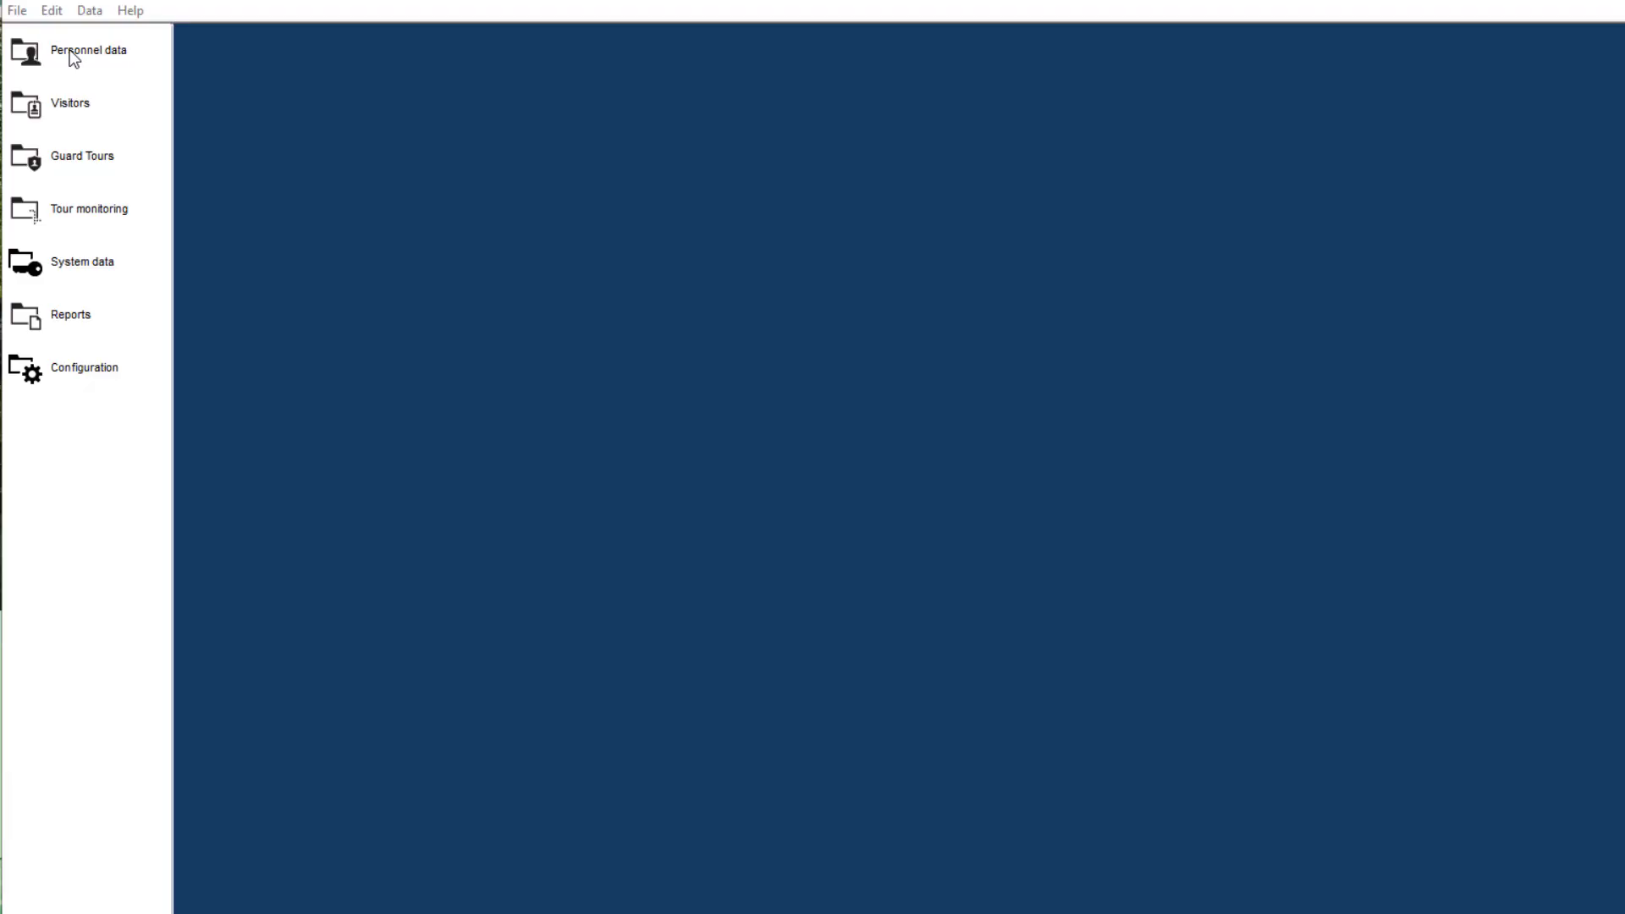
Switch to the access management client, open badge printing in the personnel data and preview the current employee's RoHo Badge without printing
{"action": "left_click", "coordinate": [69, 49]}
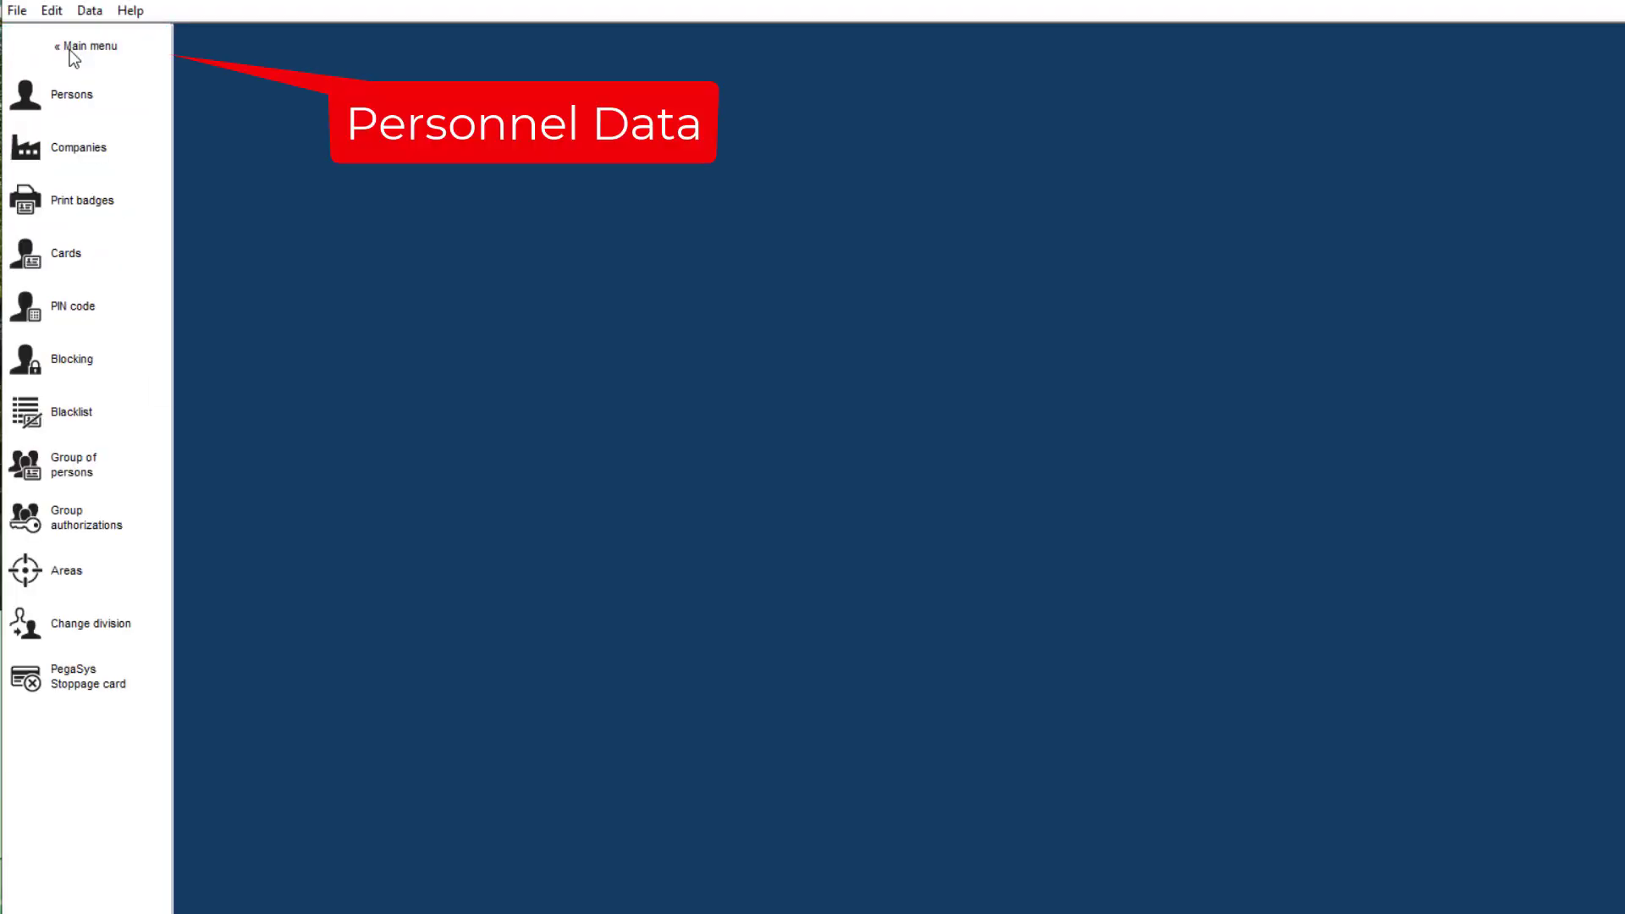
{"action": "left_click", "coordinate": [94, 210]}
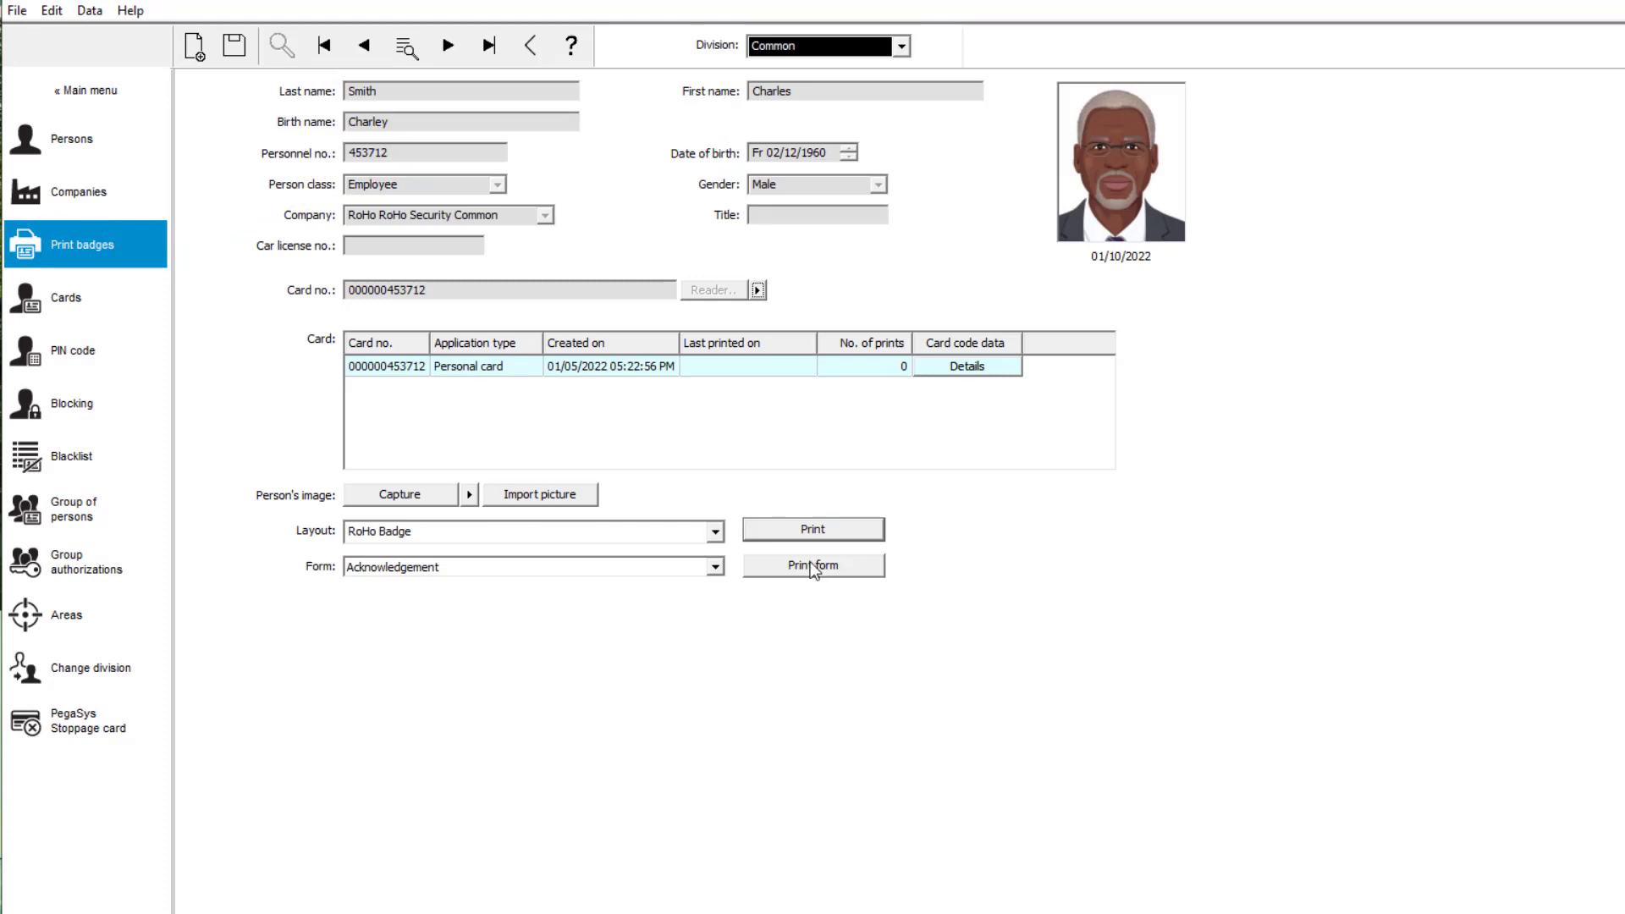
{"action": "left_click", "coordinate": [816, 540]}
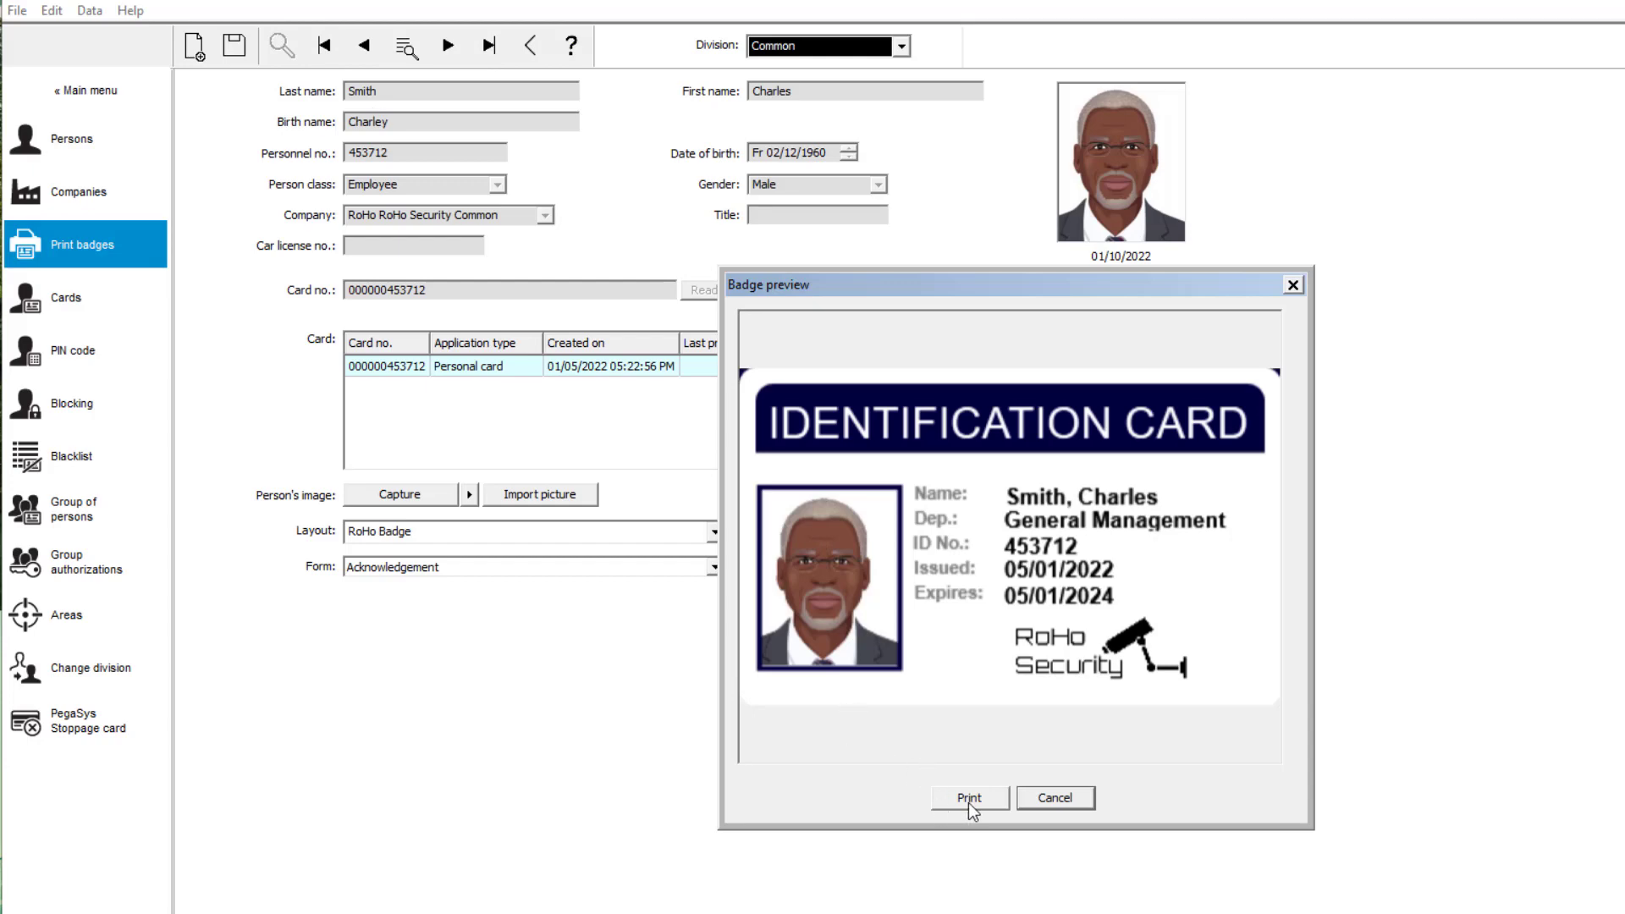
{"action": "left_click", "coordinate": [1297, 287]}
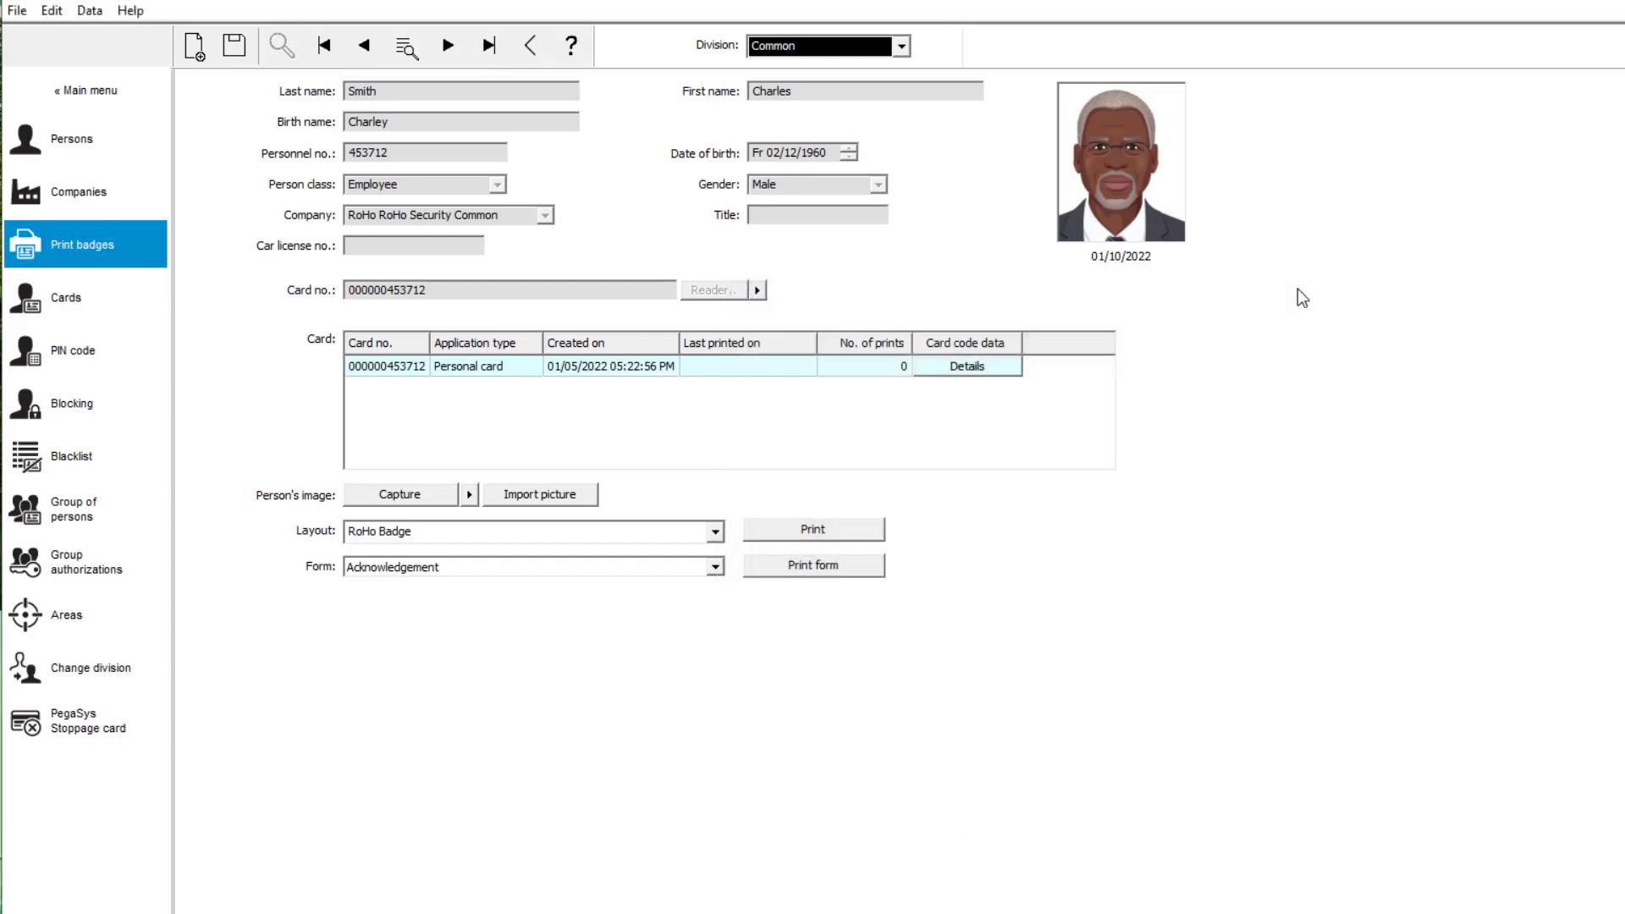
Go back to the previous employee's record and preview that badge in the RoHo Badge layout without printing
{"action": "left_click", "coordinate": [365, 51]}
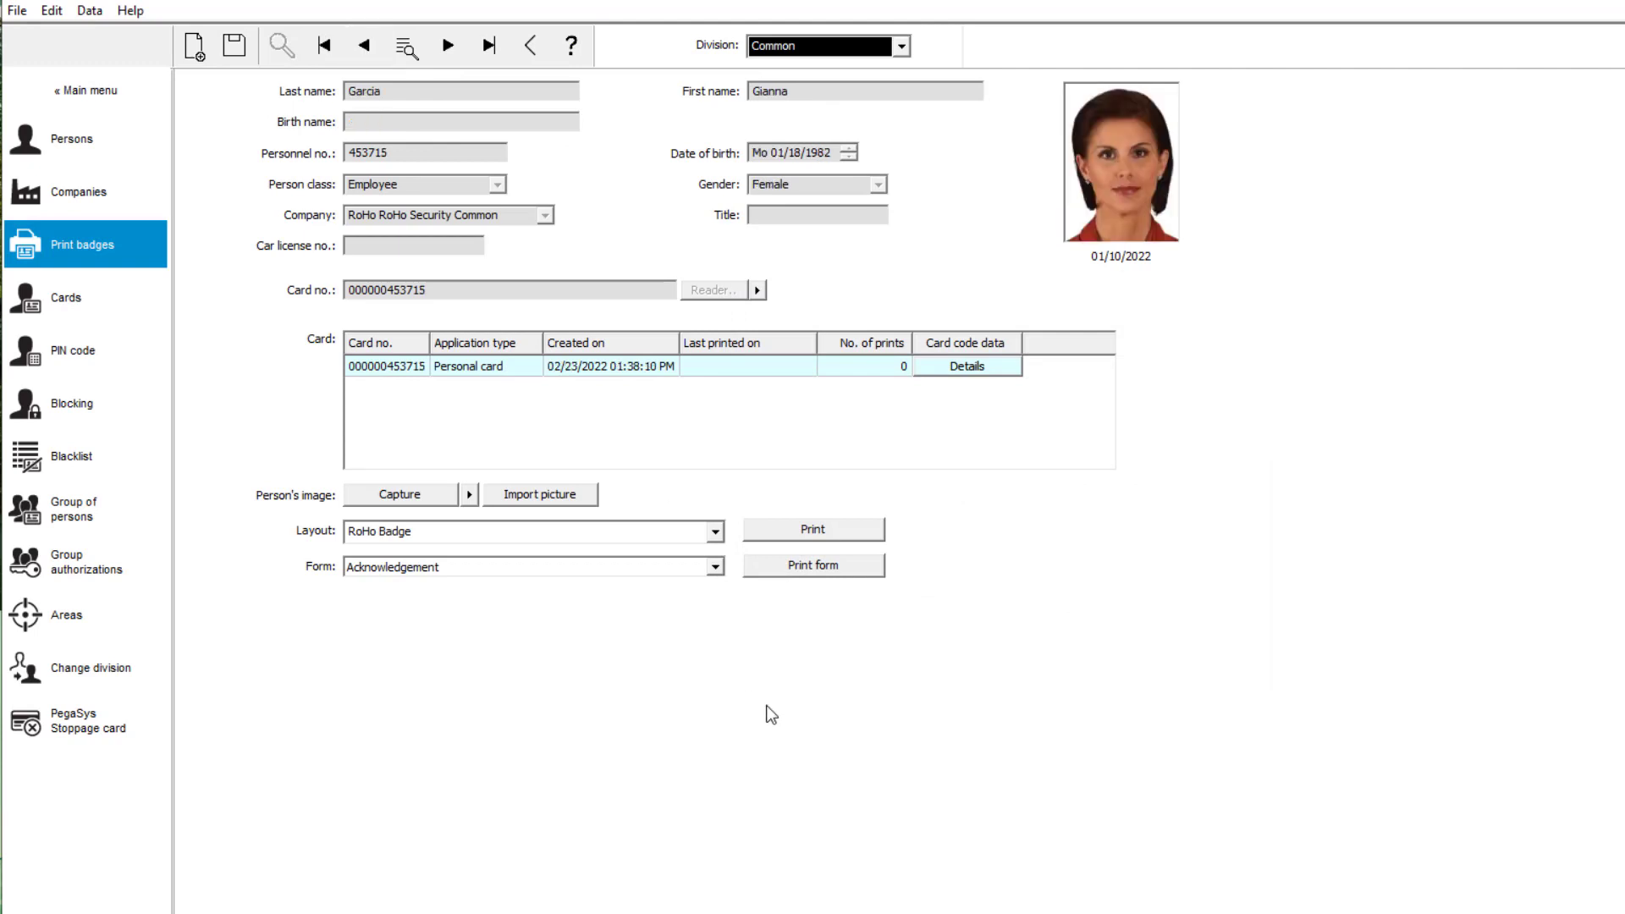
{"action": "left_click", "coordinate": [796, 530]}
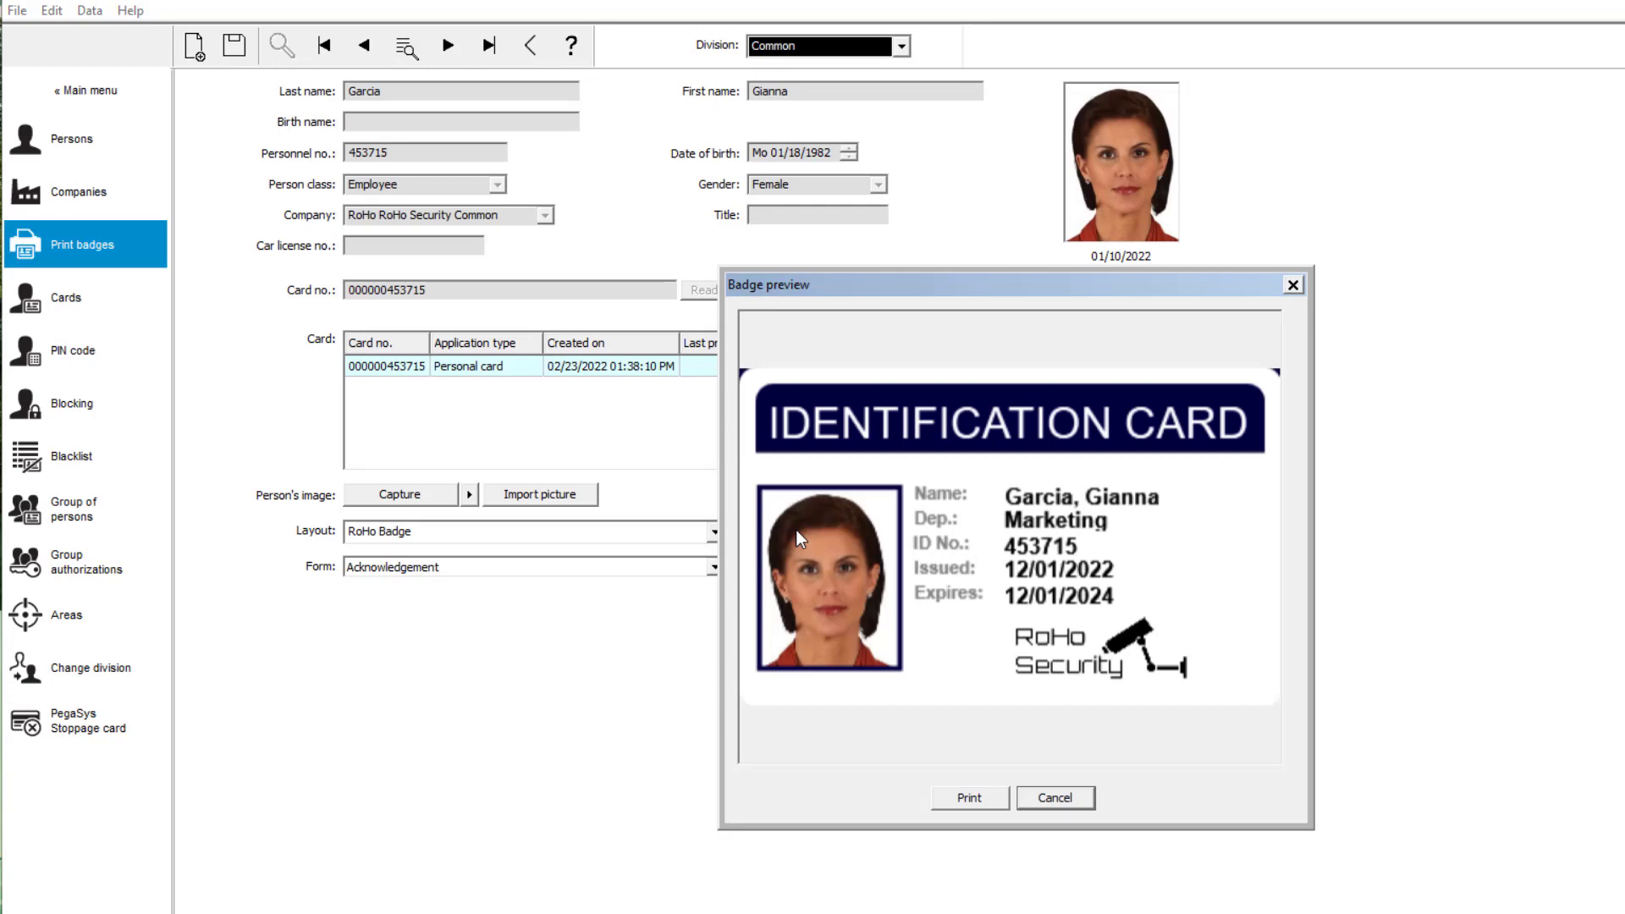
{"action": "left_click", "coordinate": [1296, 286]}
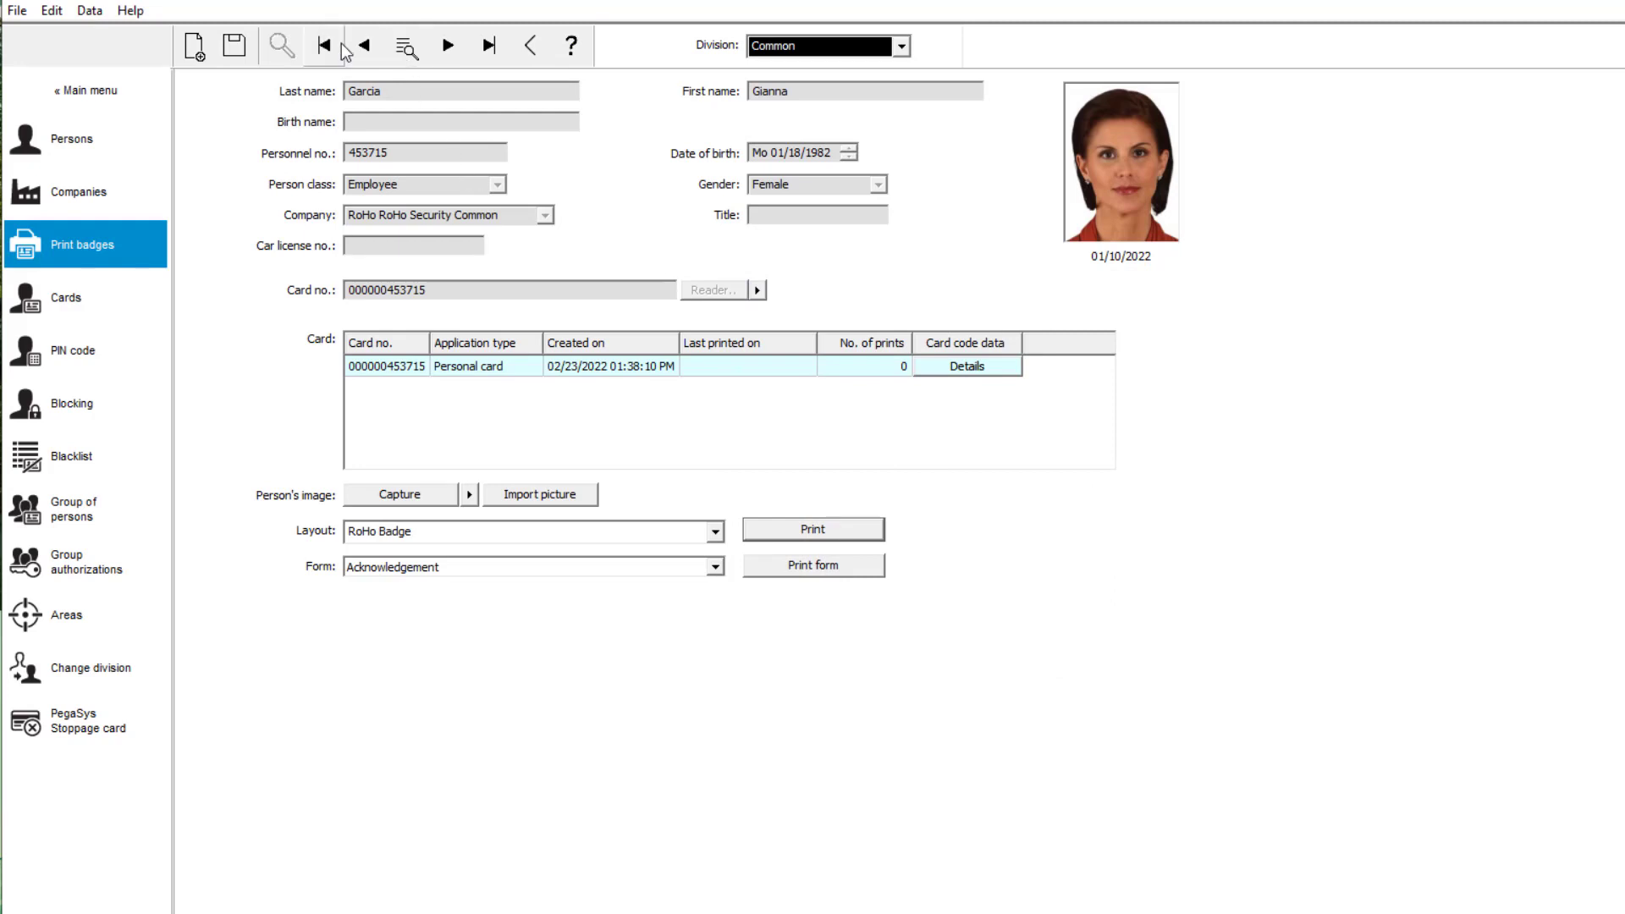
Move forward to the record of the employee wearing glasses, preview the RoHo Badge and close the preview without printing
{"action": "left_click", "coordinate": [447, 46]}
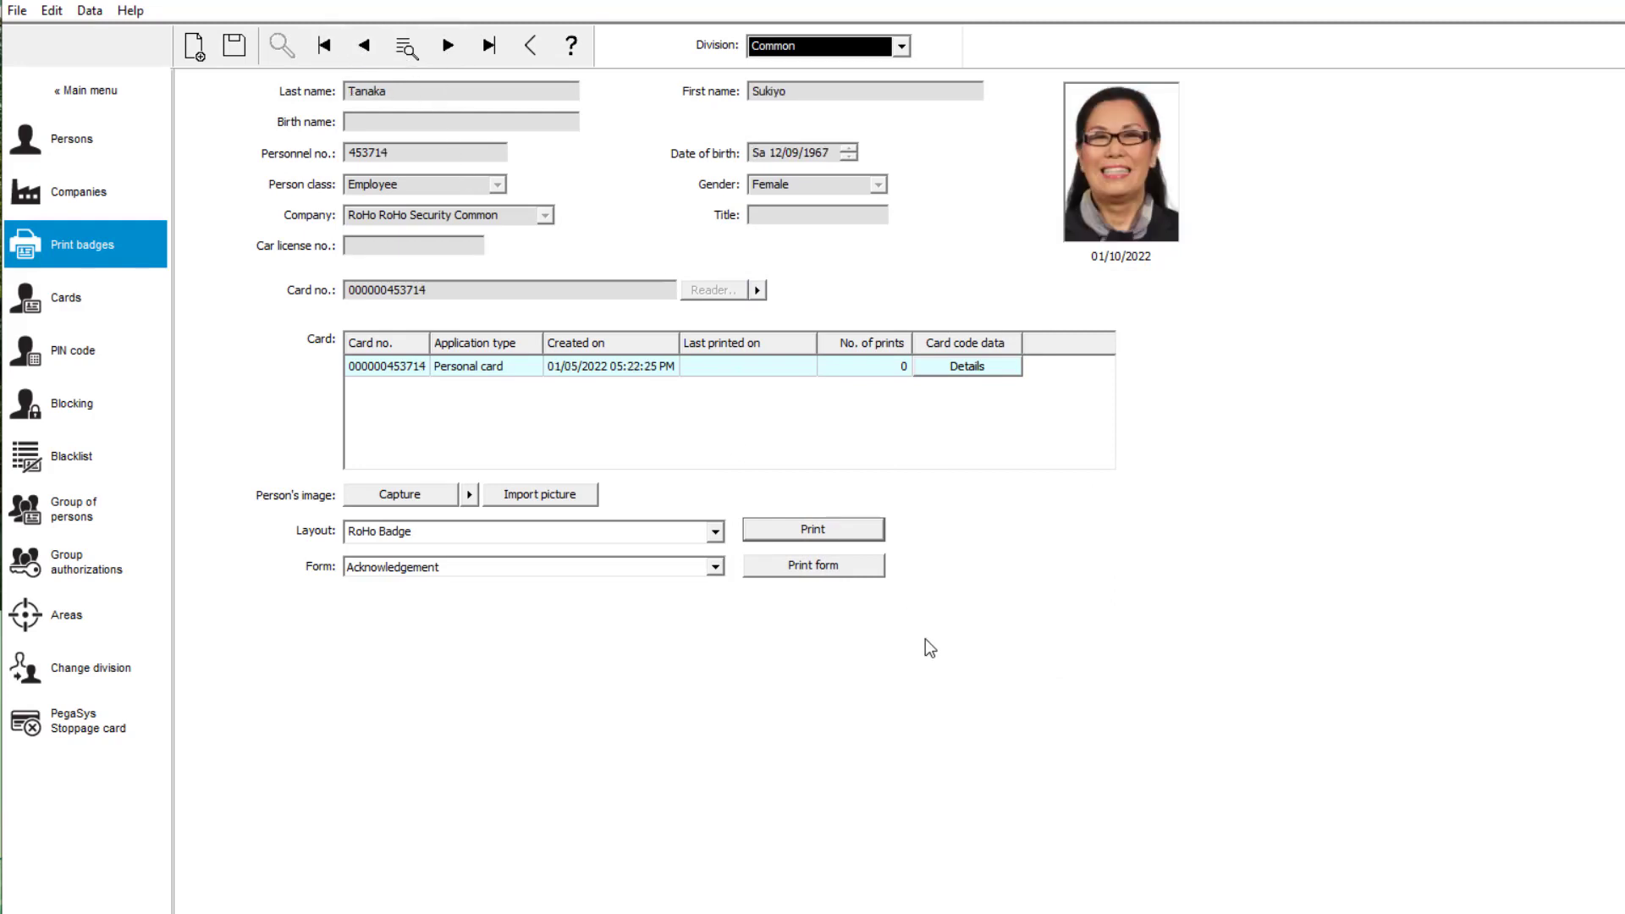
{"action": "left_click", "coordinate": [880, 538]}
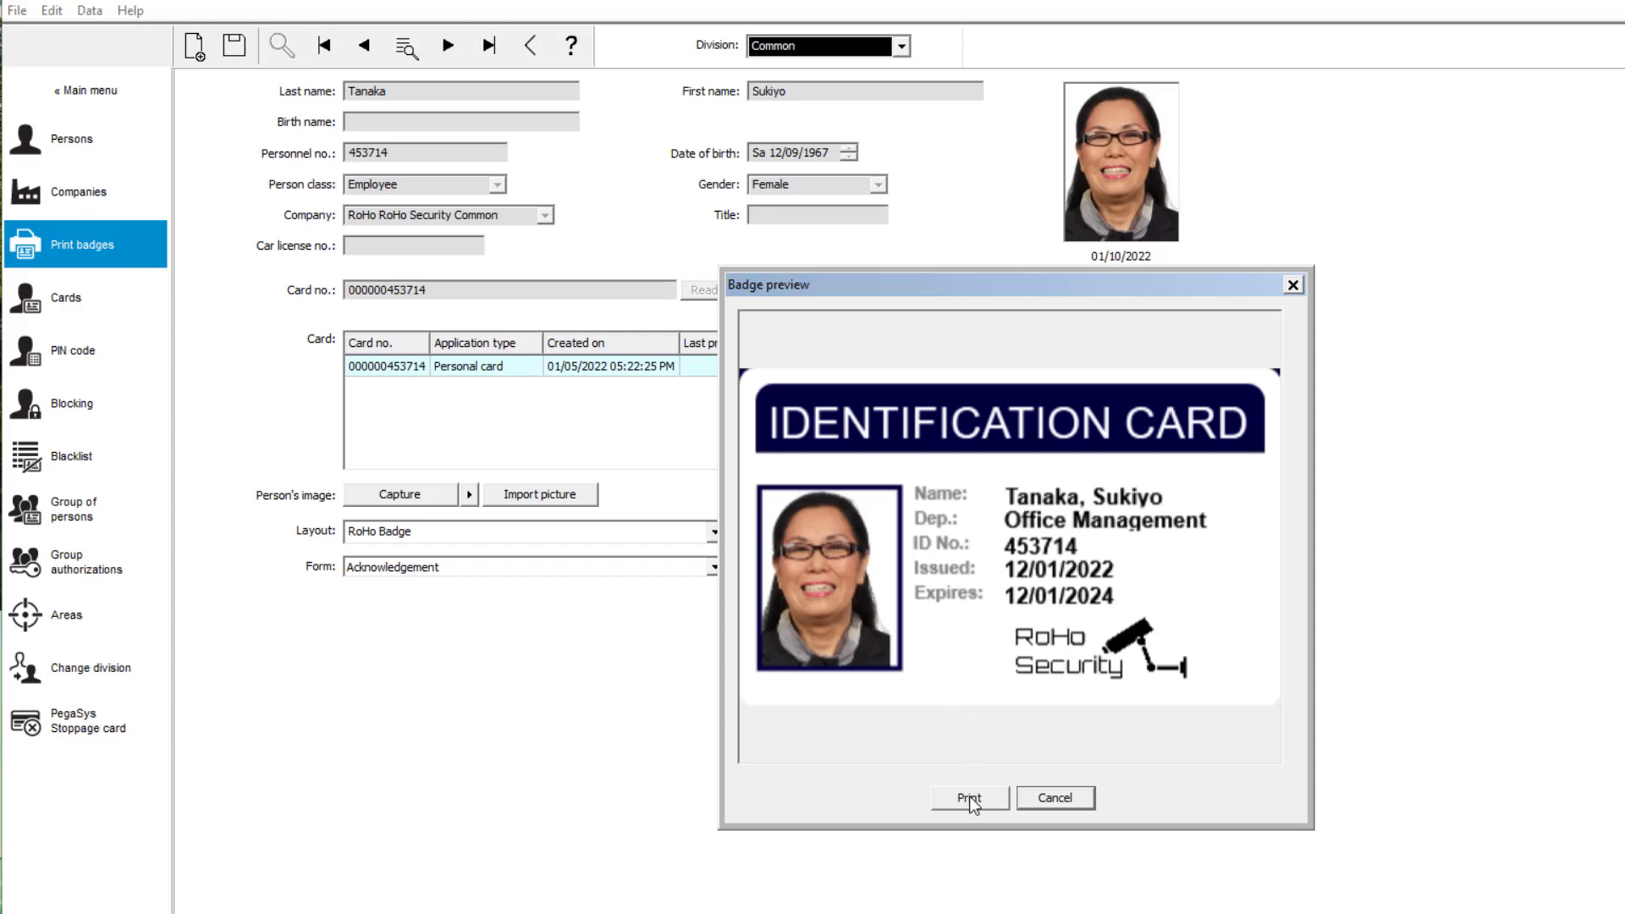
{"action": "left_click", "coordinate": [1295, 288]}
{"action": "left_click", "coordinate": [1295, 288]}
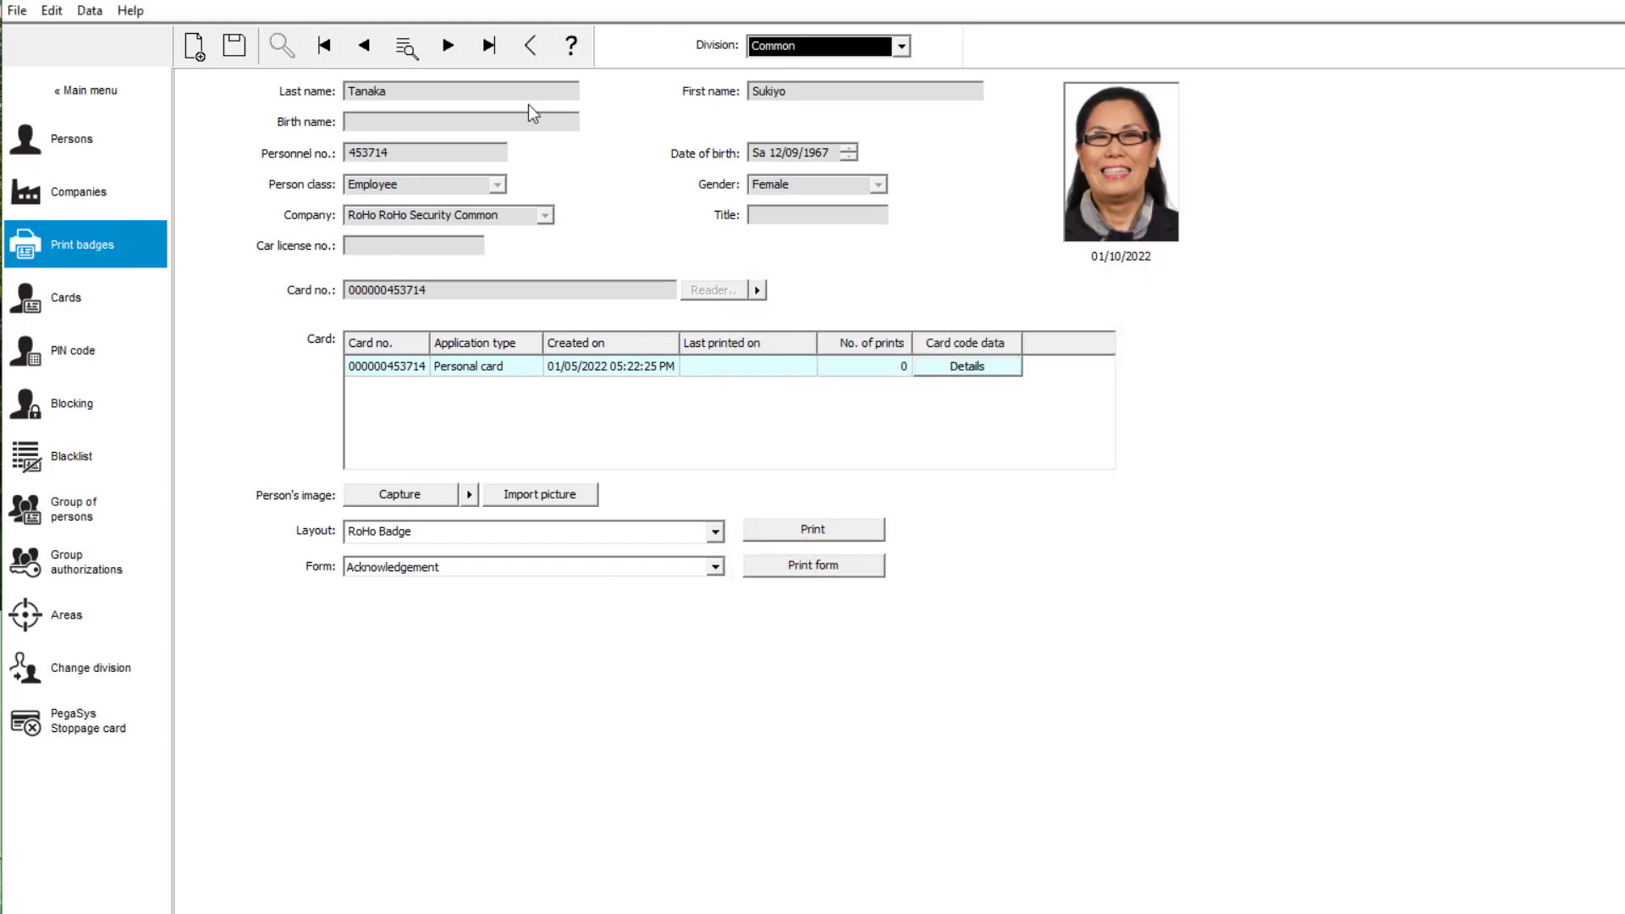
Advance to the last employee record and open the preview of its RoHo Badge
{"action": "left_click", "coordinate": [453, 43]}
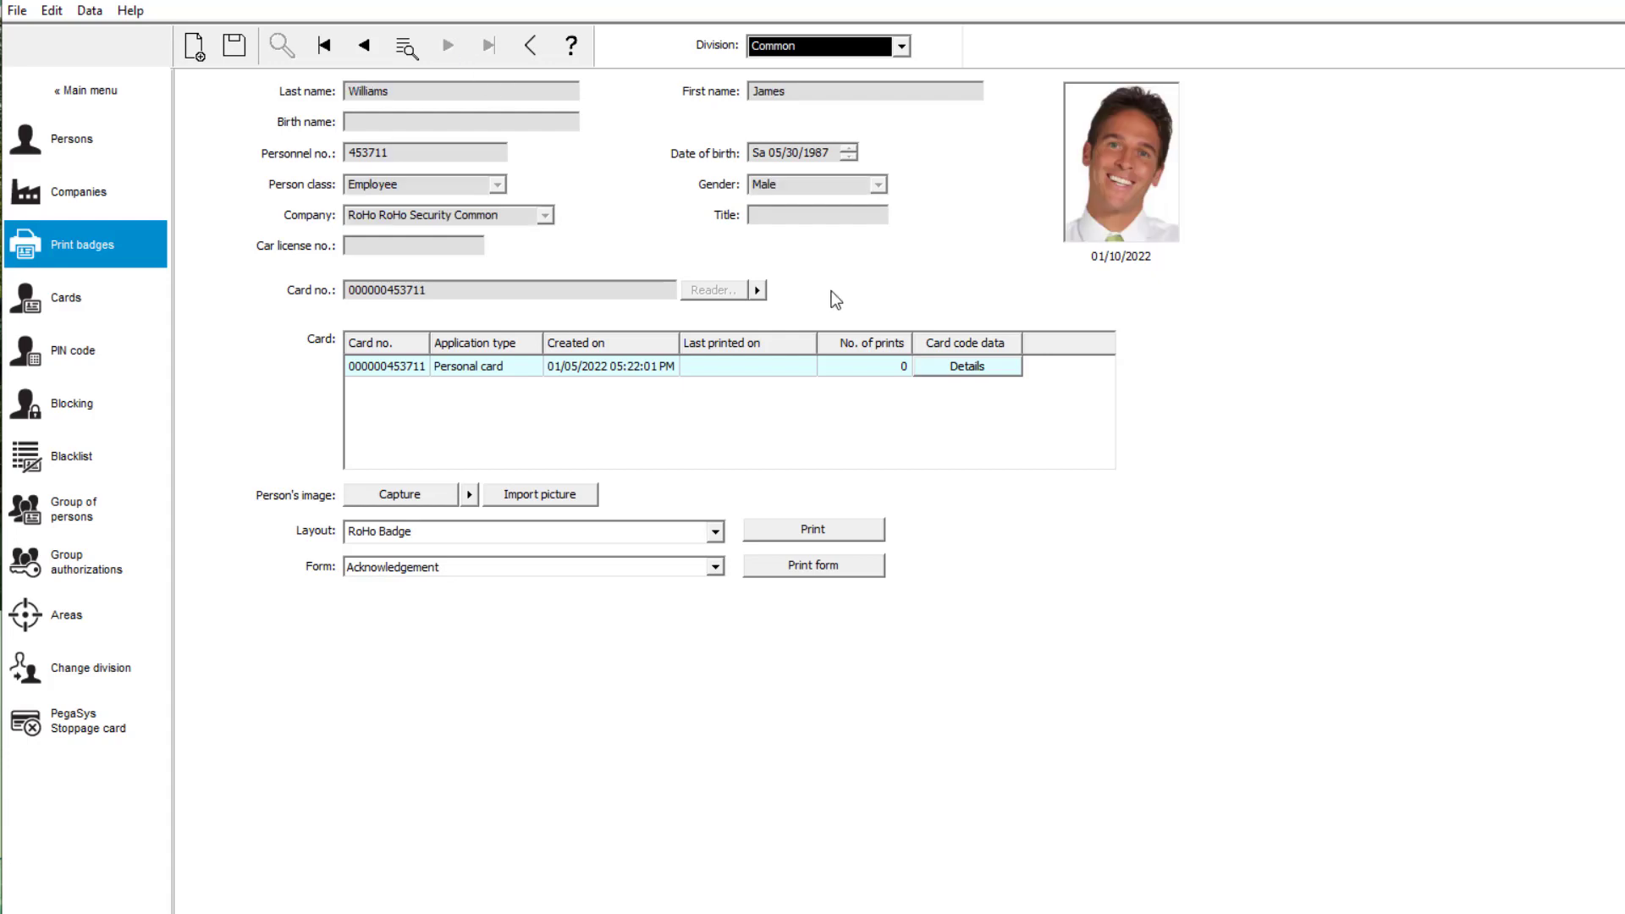
{"action": "left_click", "coordinate": [880, 535]}
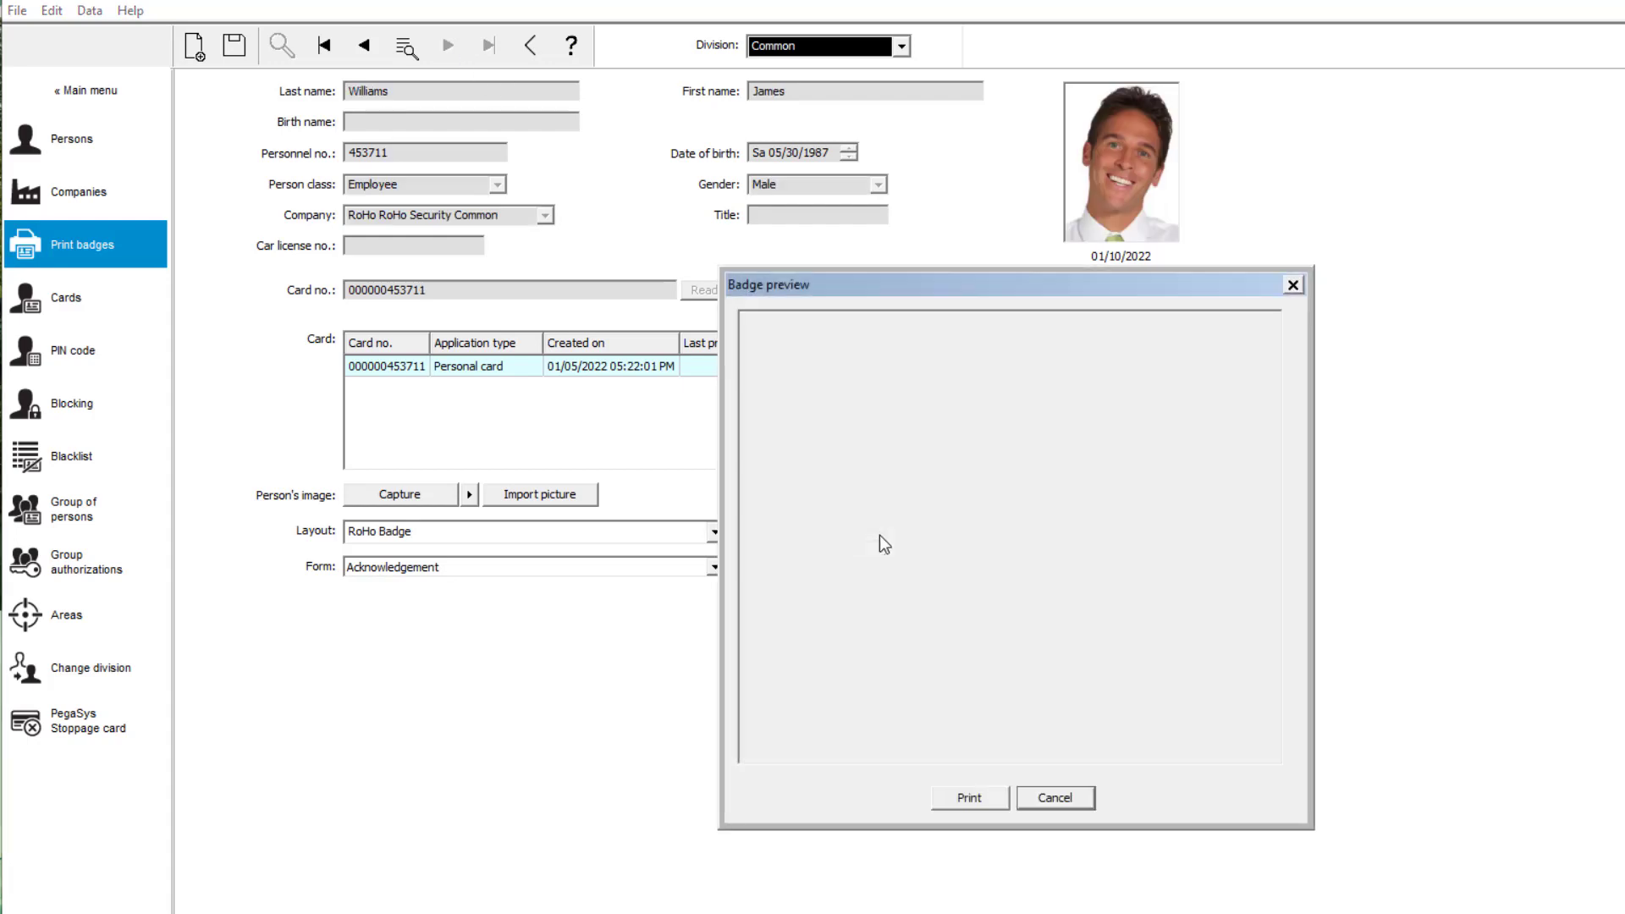